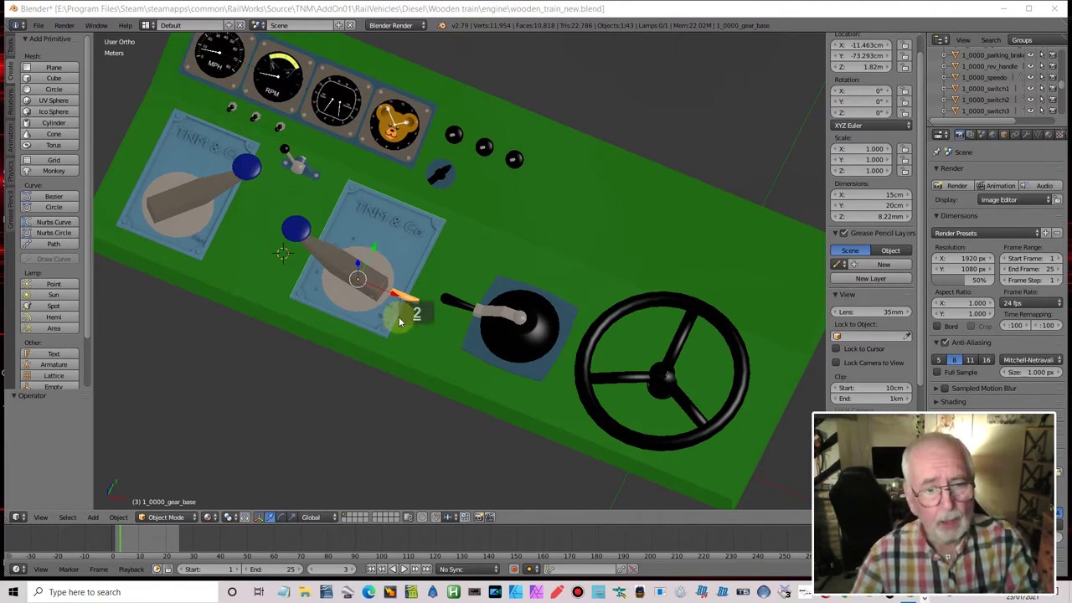
Step: Zoom and tilt the Blender view to inspect the cab control panel
scroll(399, 324, up, 3)
scroll(398, 324, up, 2)
scroll(393, 322, down, 1)
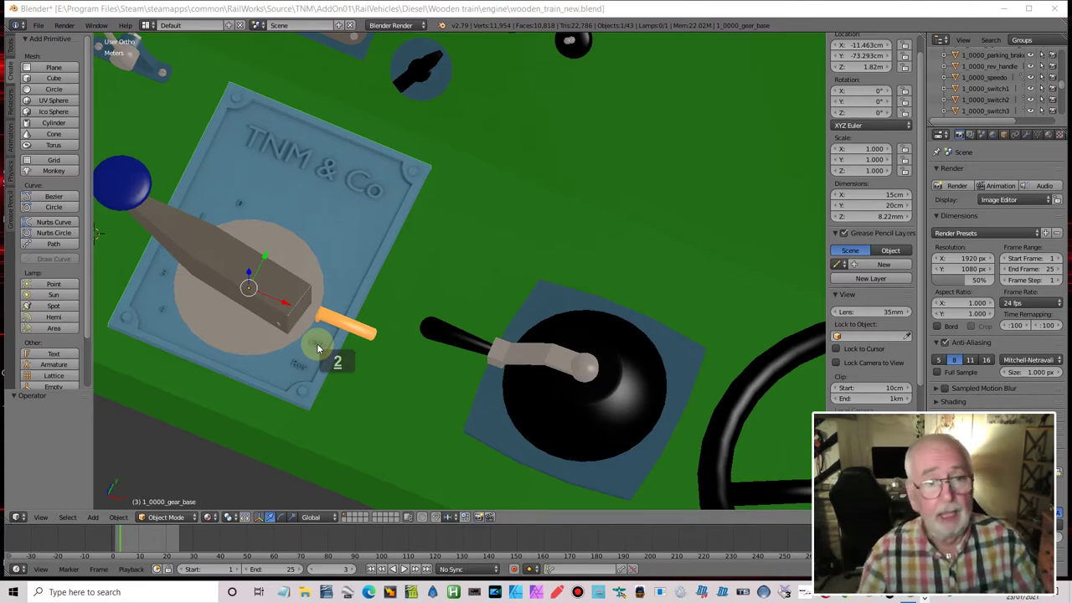
middle_drag(373, 306, 315, 281)
scroll(315, 281, down, 5)
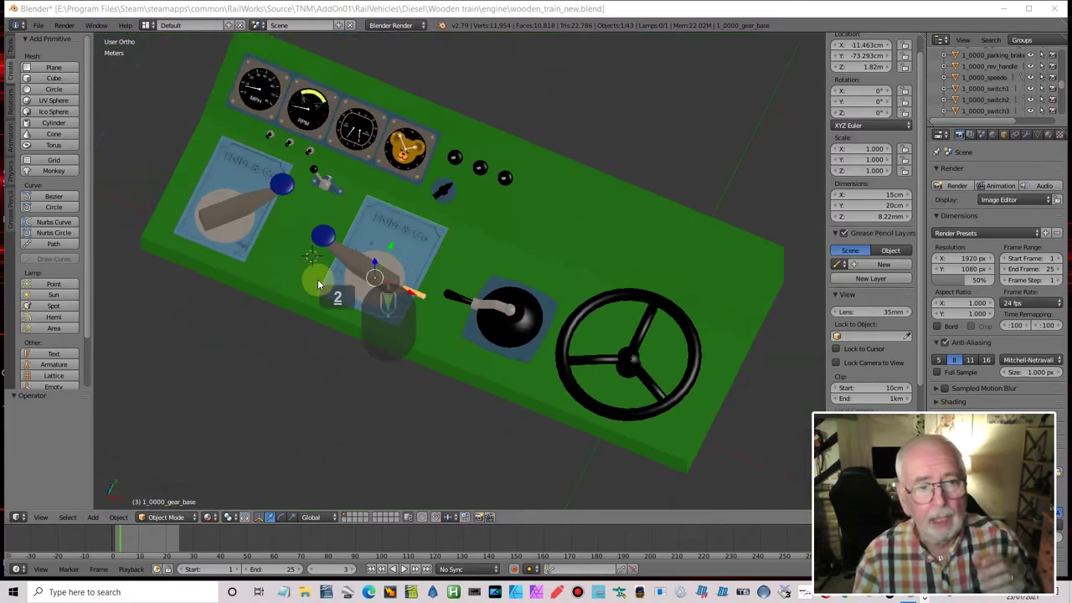
scroll(320, 279, up, 1)
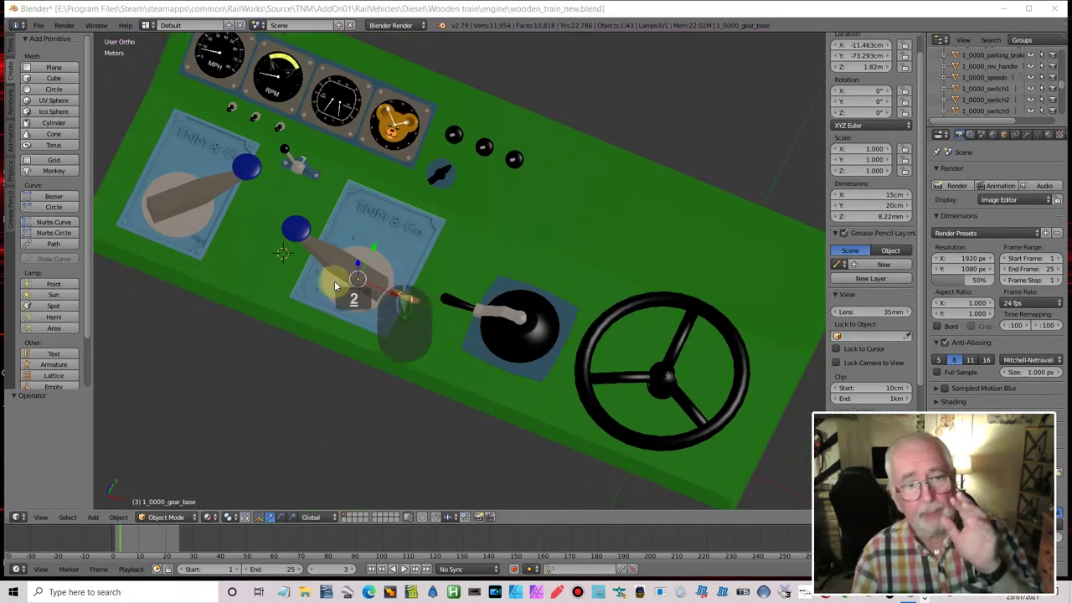
scroll(435, 175, up, 1)
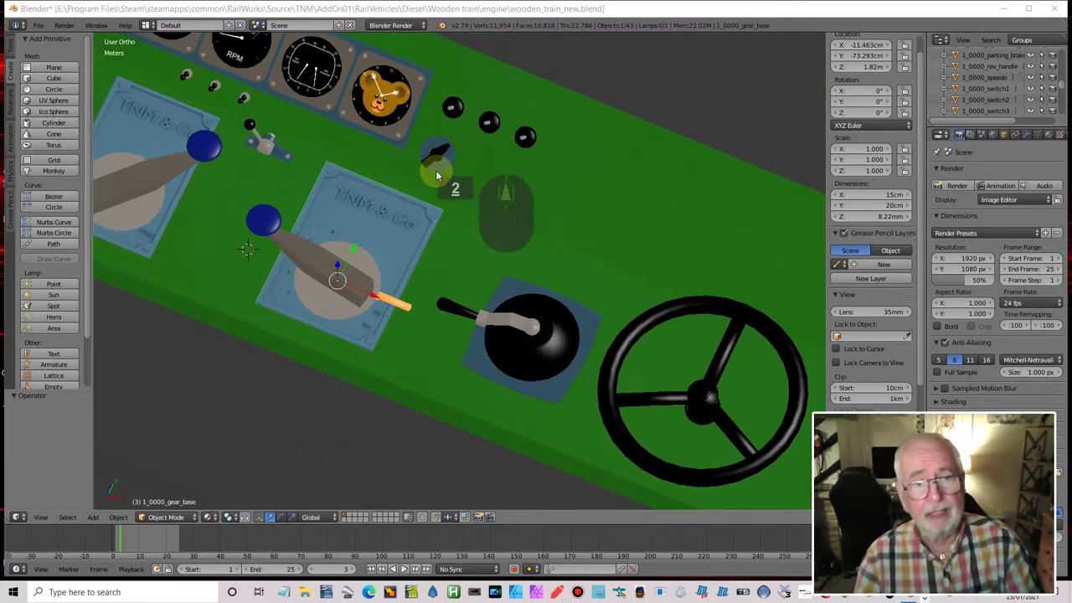
scroll(435, 174, up, 2)
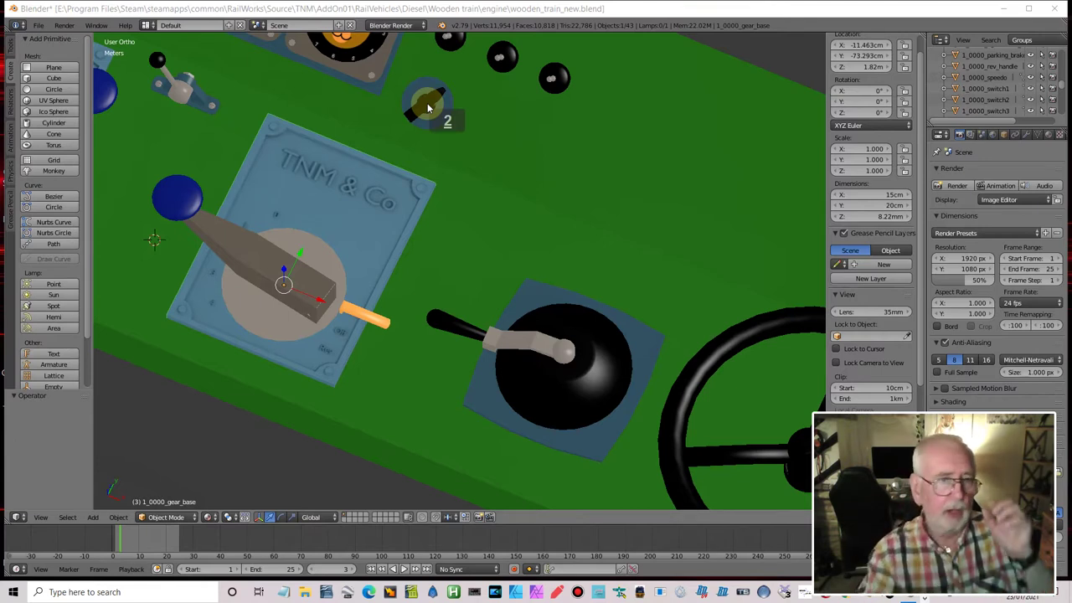
scroll(436, 103, down, 2)
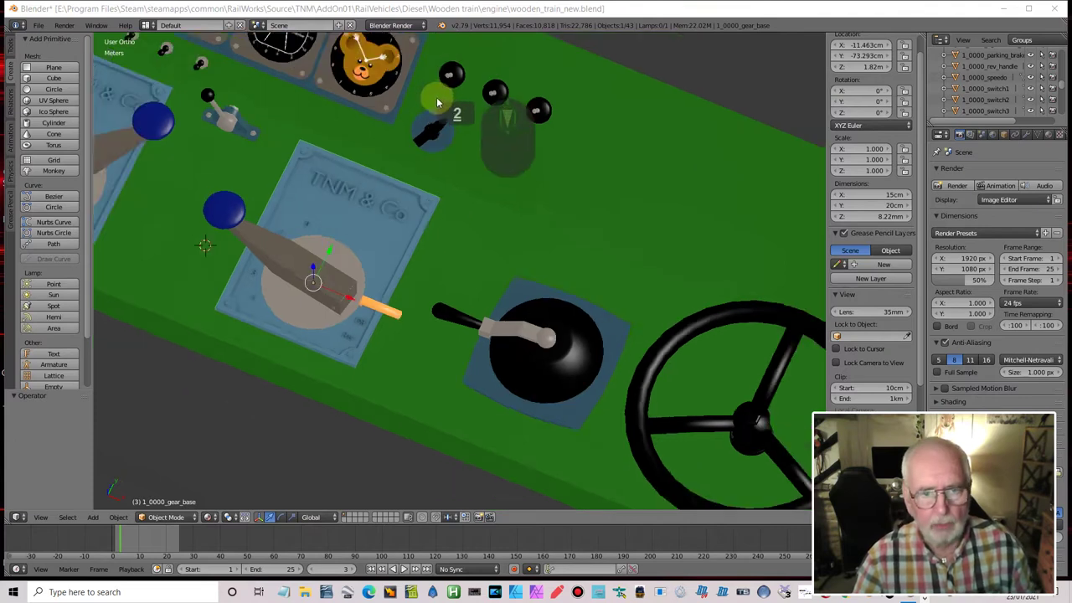
scroll(436, 102, down, 1)
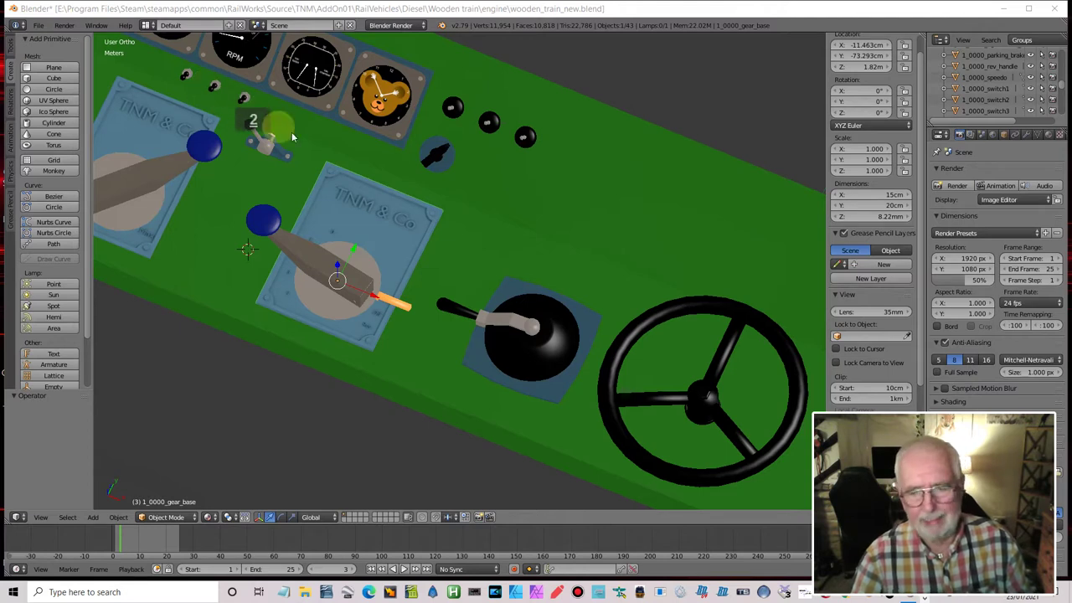
scroll(480, 213, down, 1)
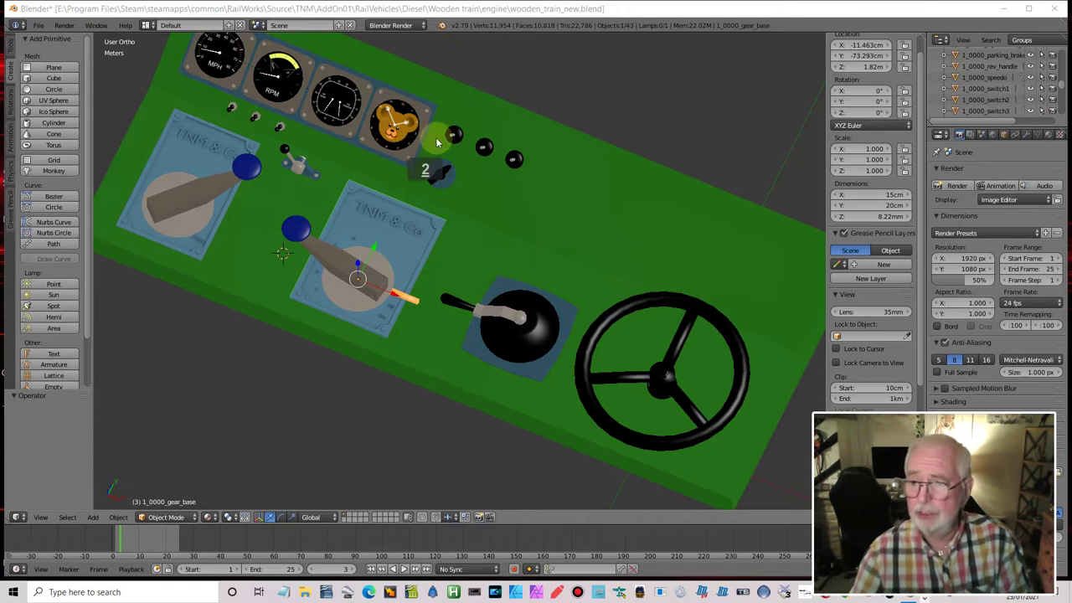
Step: Select 1_0000_speedo and show its control_tex texture settings
click(986, 78)
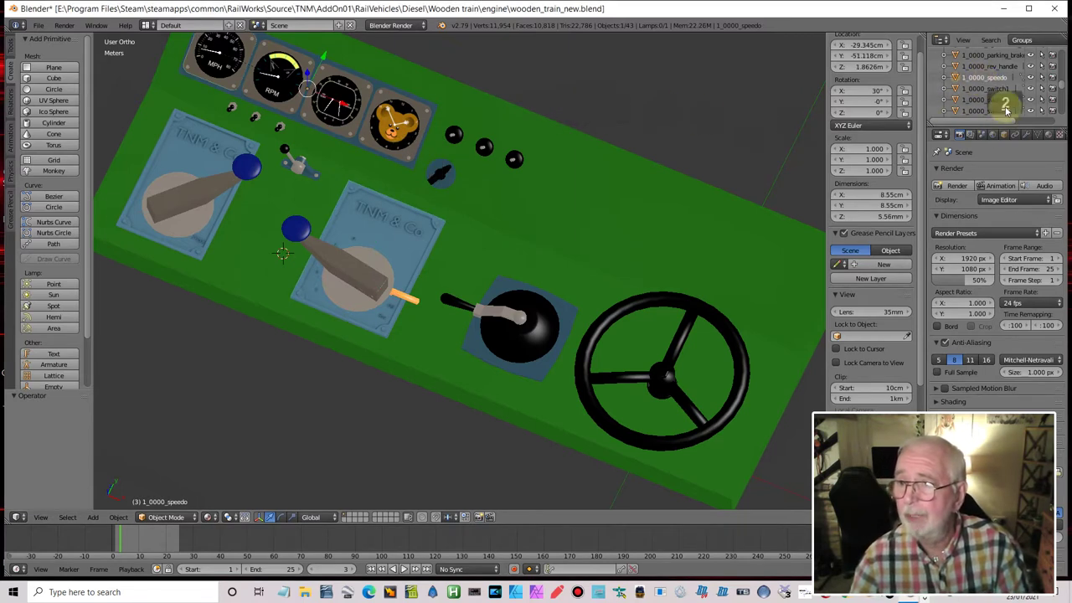
click(1039, 137)
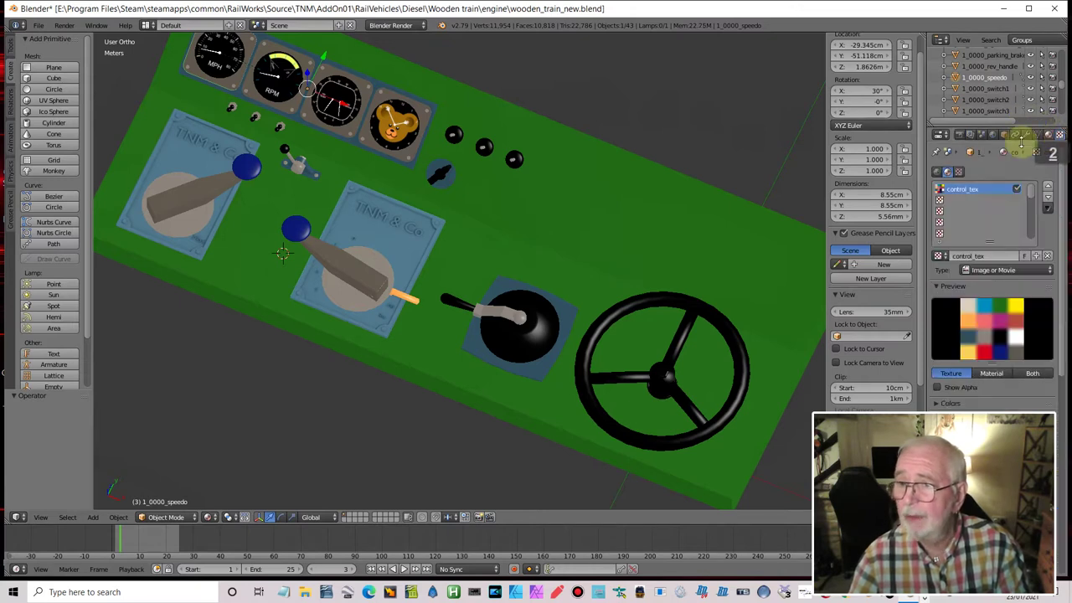
scroll(994, 377, down, 3)
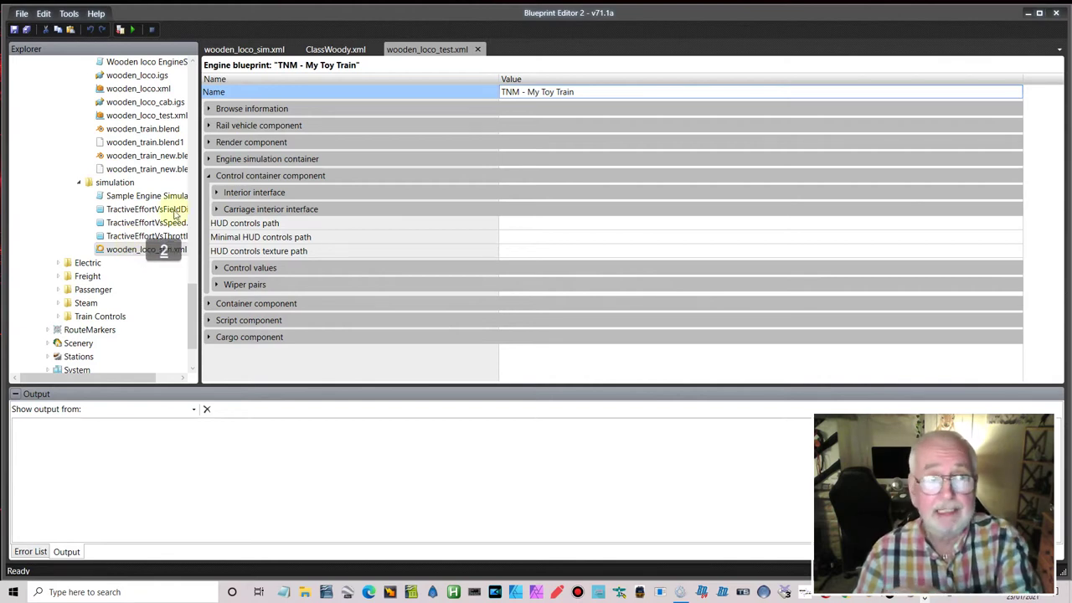
Step: Switch to wooden_loco_sim.xml, collapse Diesel mechanical sub system and cancel a new sub system element
click(240, 51)
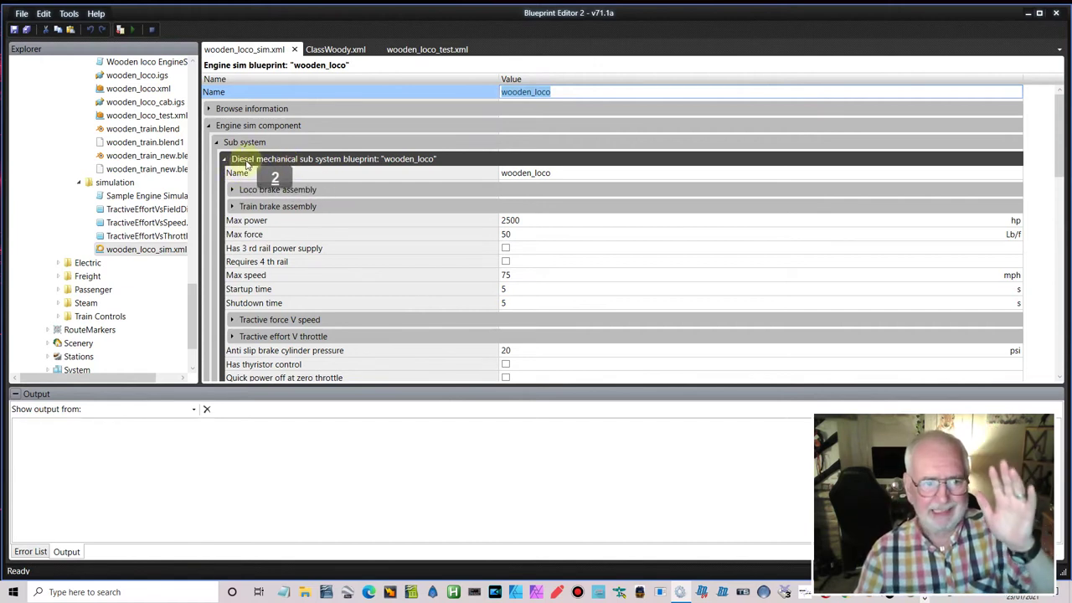
click(224, 159)
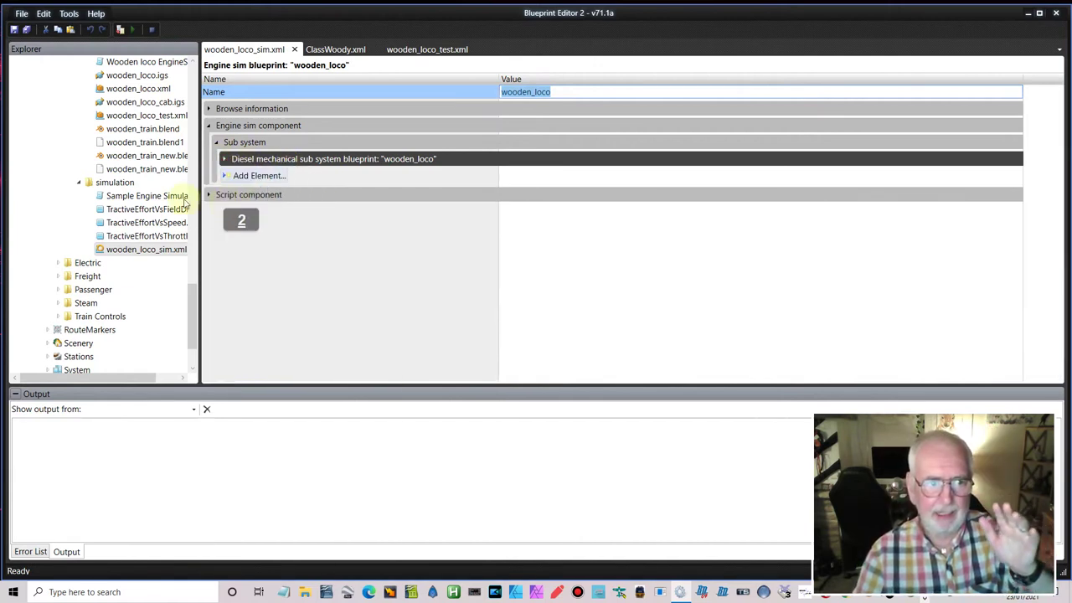
click(230, 177)
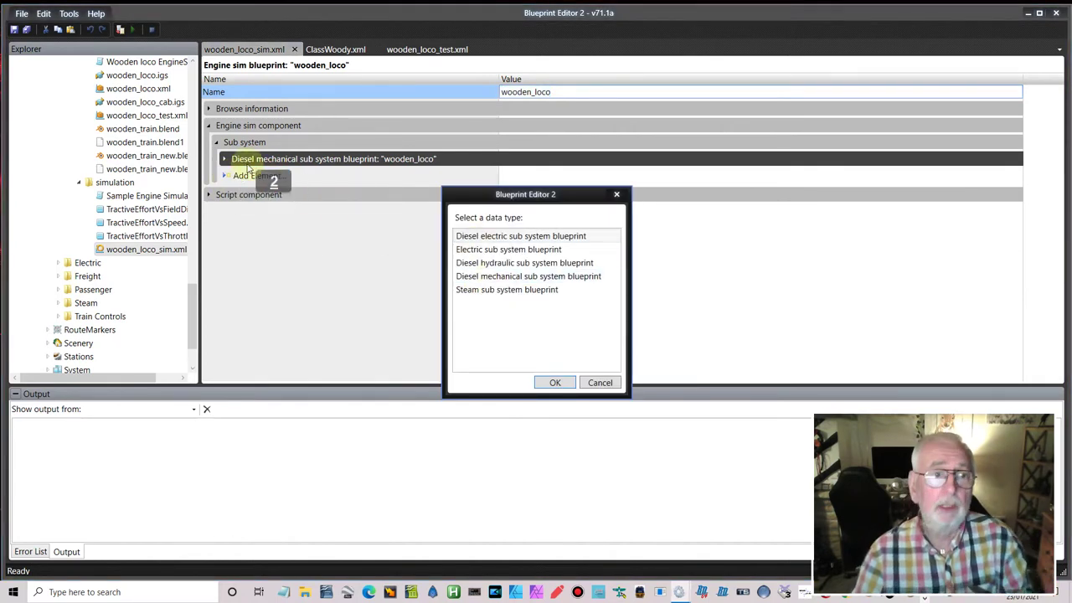
click(617, 195)
Step: Re-expand the Diesel mechanical sub system and collapse the Diesel geared power unit row
click(224, 159)
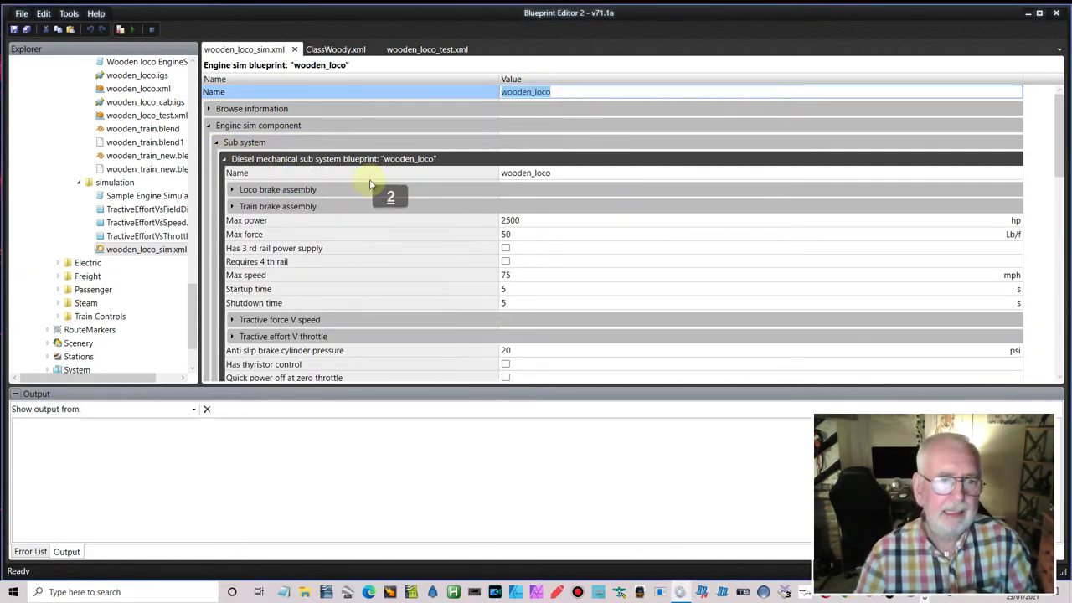
scroll(373, 184, down, 15)
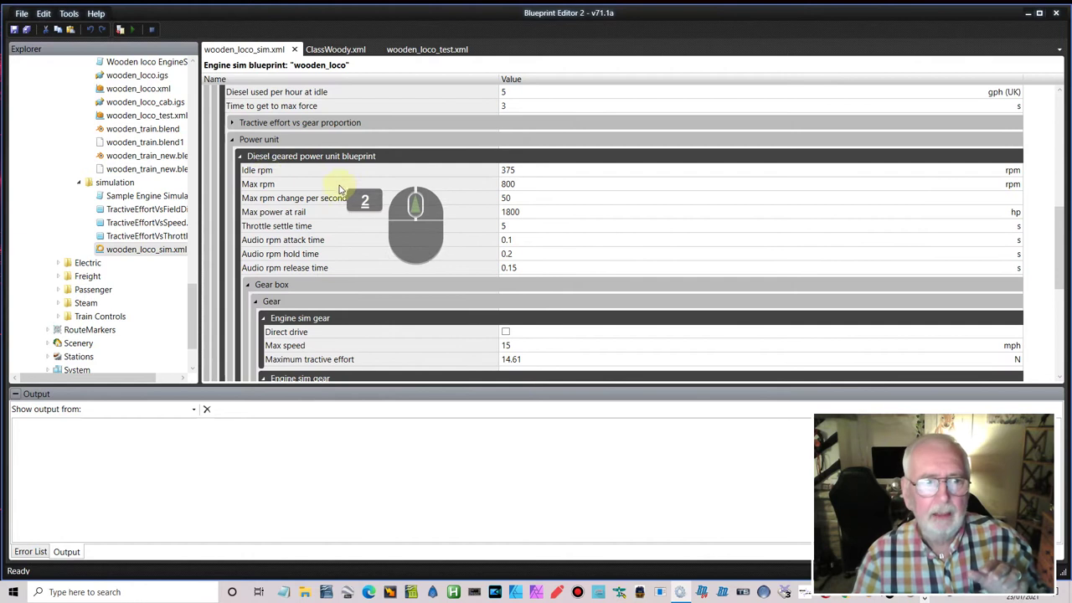
click(240, 156)
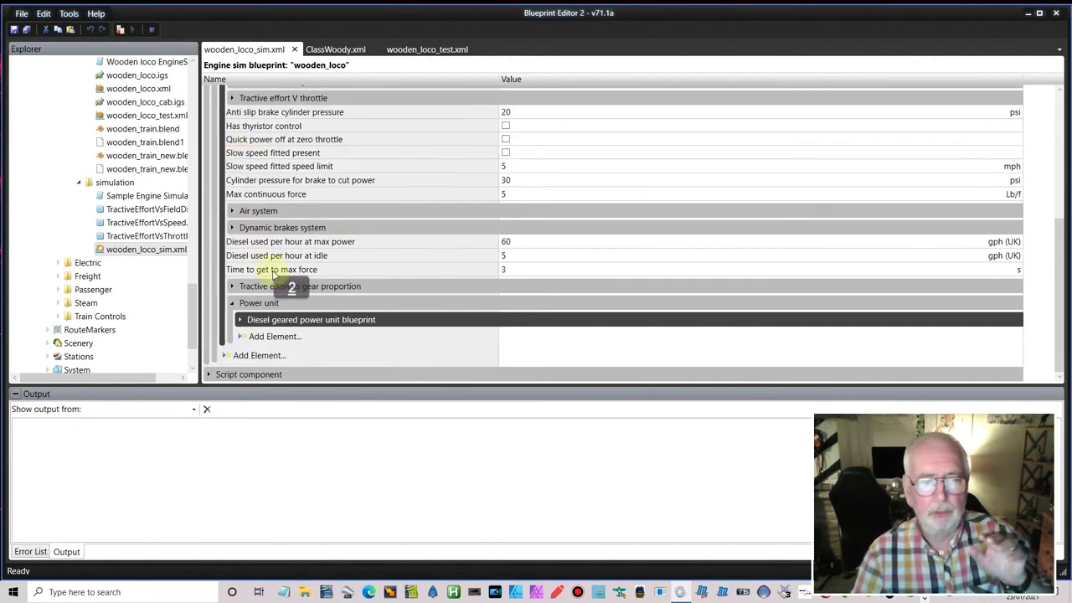
Step: Add a second Diesel geared power unit entry, then delete the duplicate
click(282, 337)
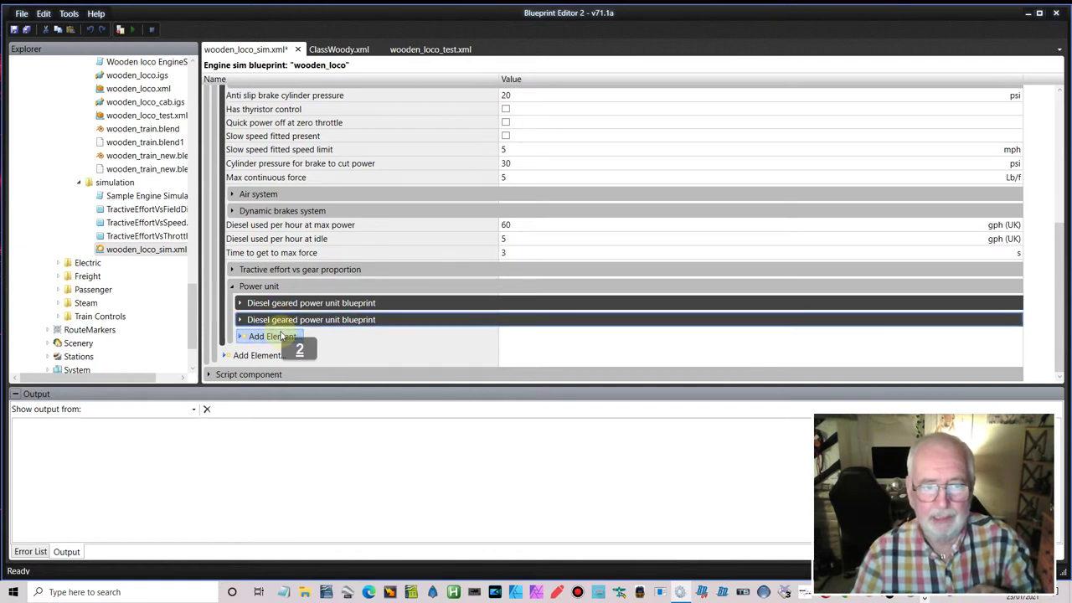
right_click(316, 321)
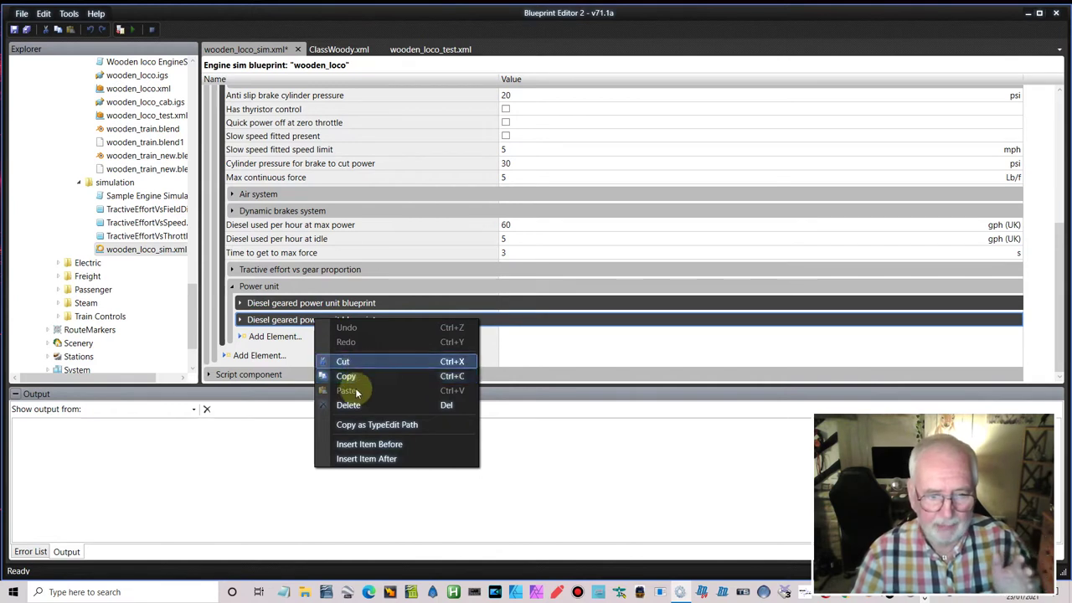
click(348, 405)
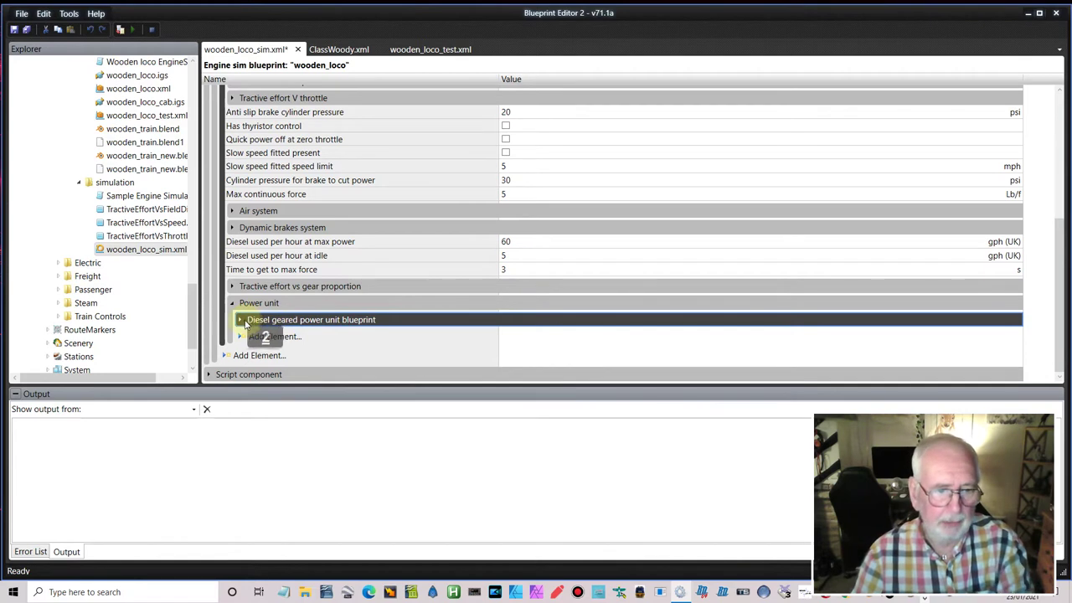
Step: Expand the power unit's Gear list to show four gears with 15, 27 and 44 mph max speeds
click(238, 319)
scroll(355, 310, down, 5)
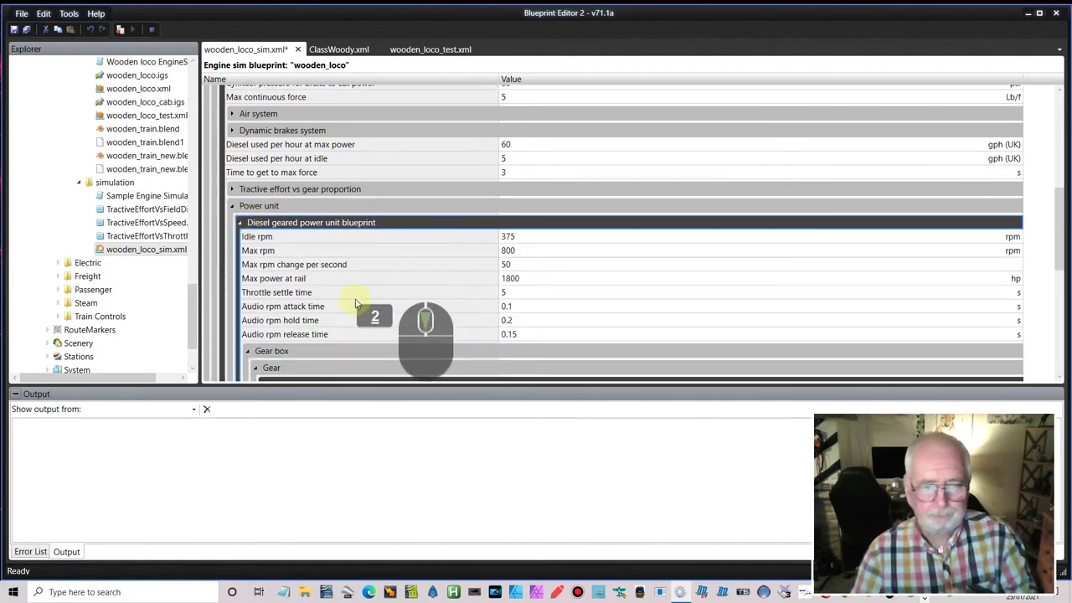
scroll(355, 310, up, 1)
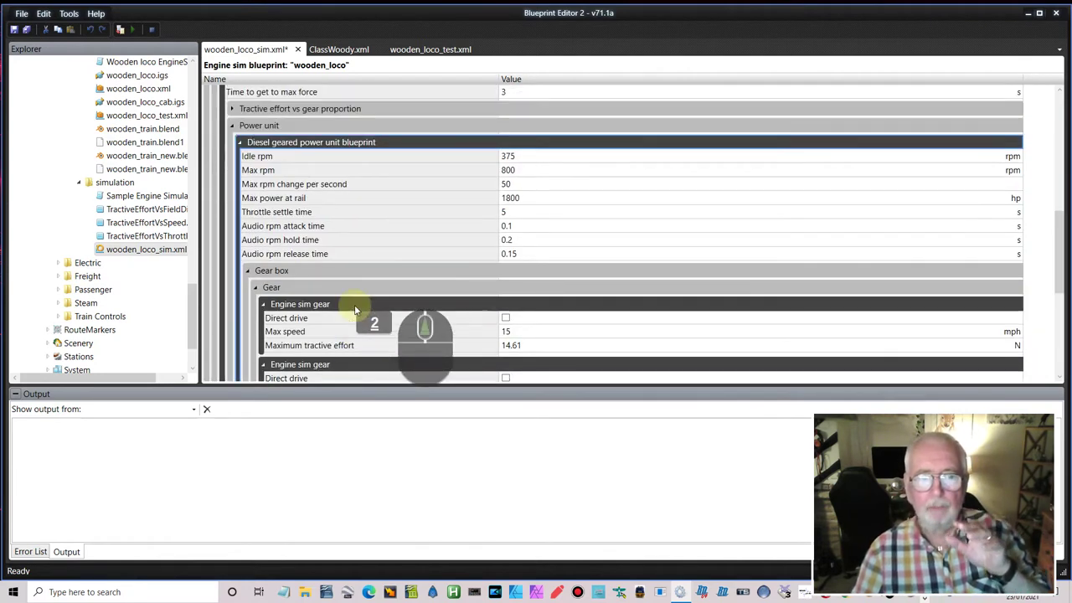
click(257, 289)
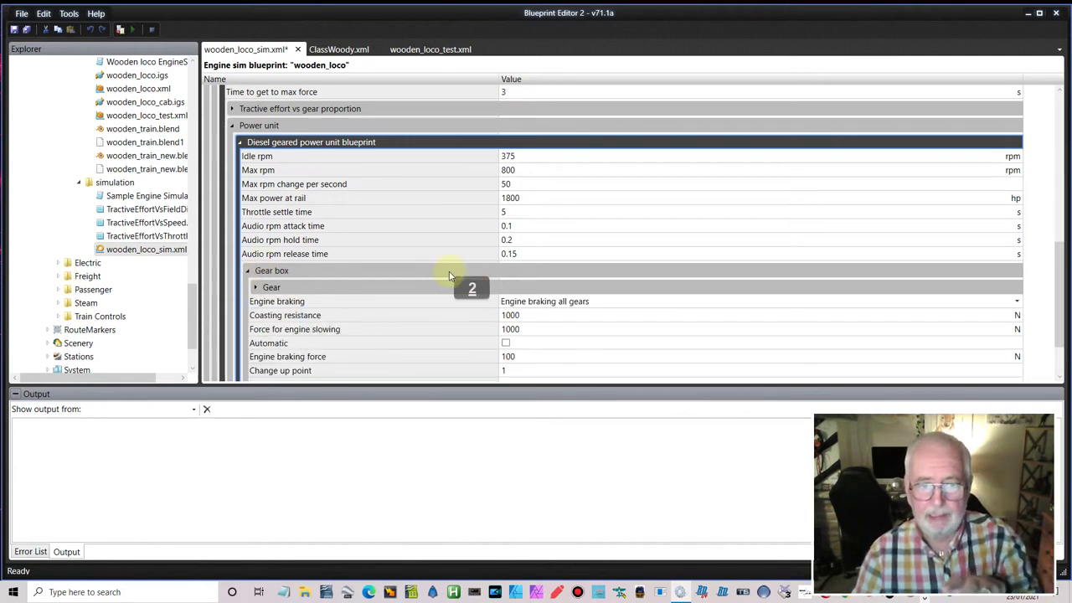
click(266, 287)
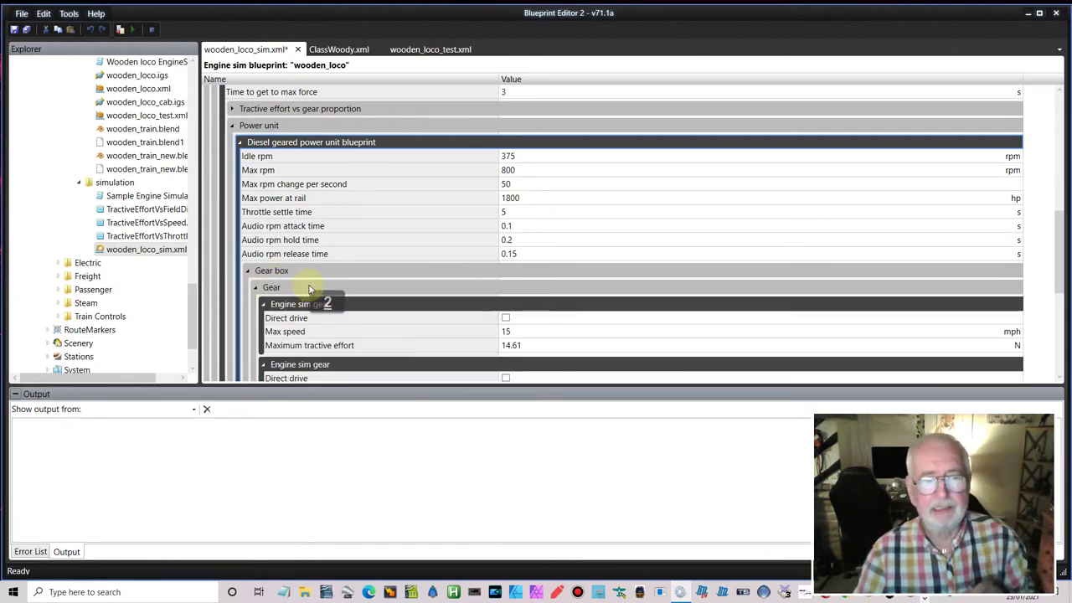
scroll(323, 297, down, 3)
scroll(318, 280, down, 1)
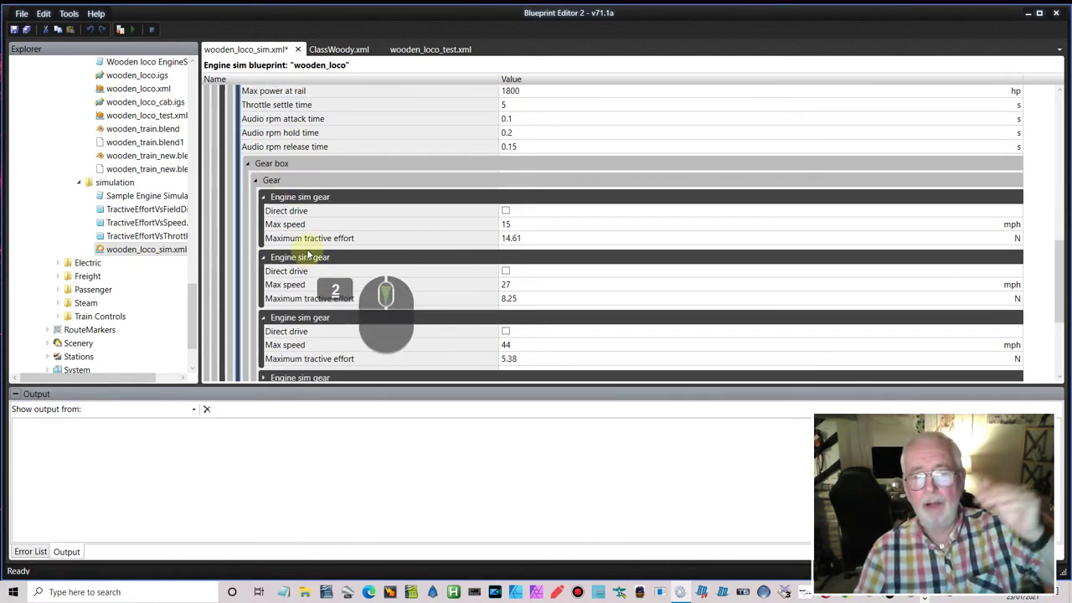
scroll(305, 218, down, 3)
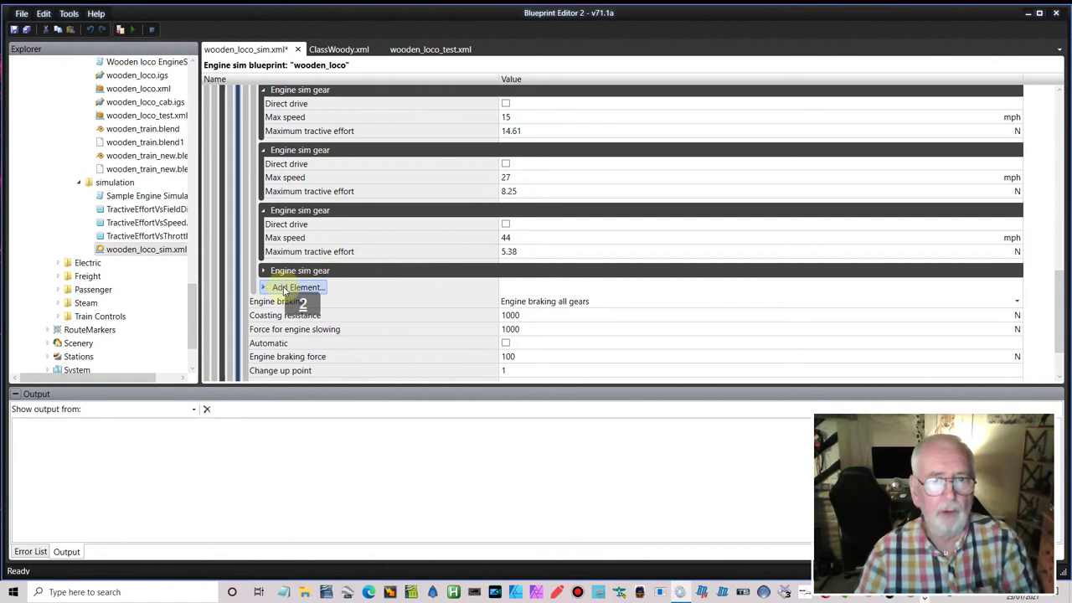
scroll(285, 299, up, 3)
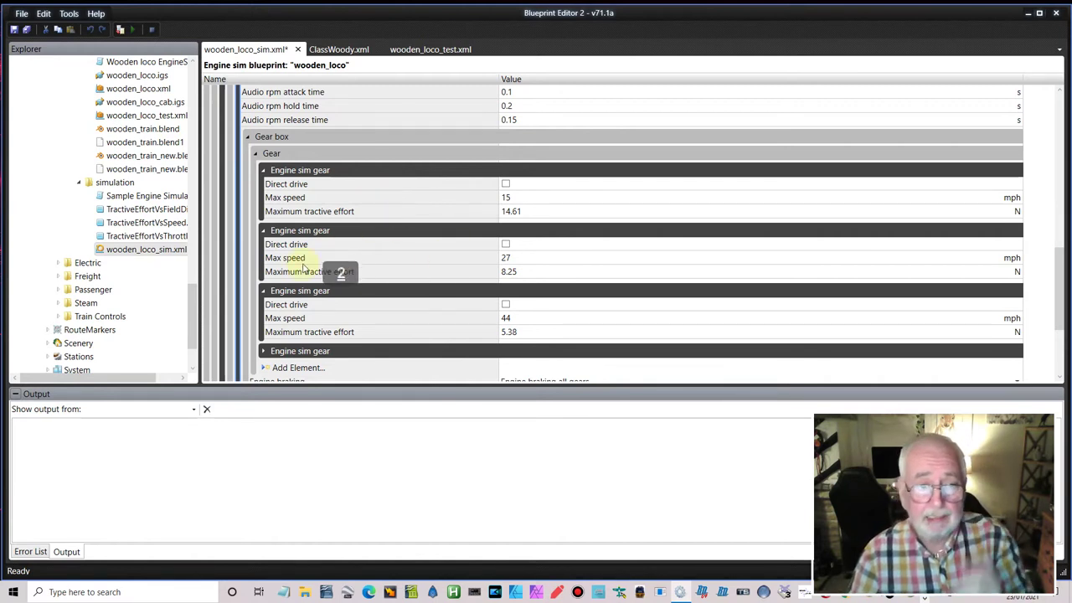
click(508, 259)
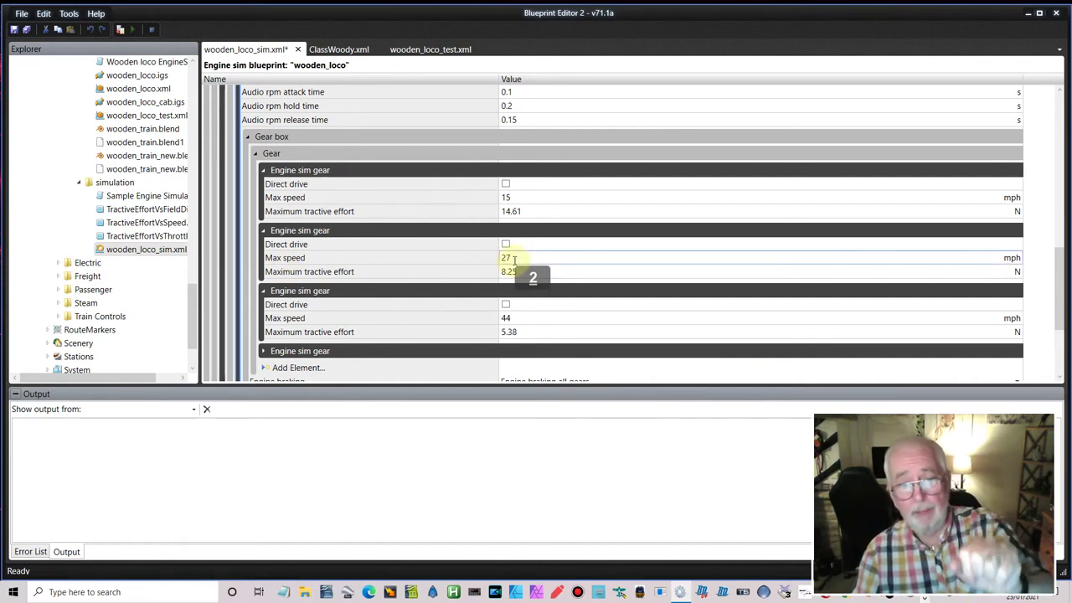
click(356, 261)
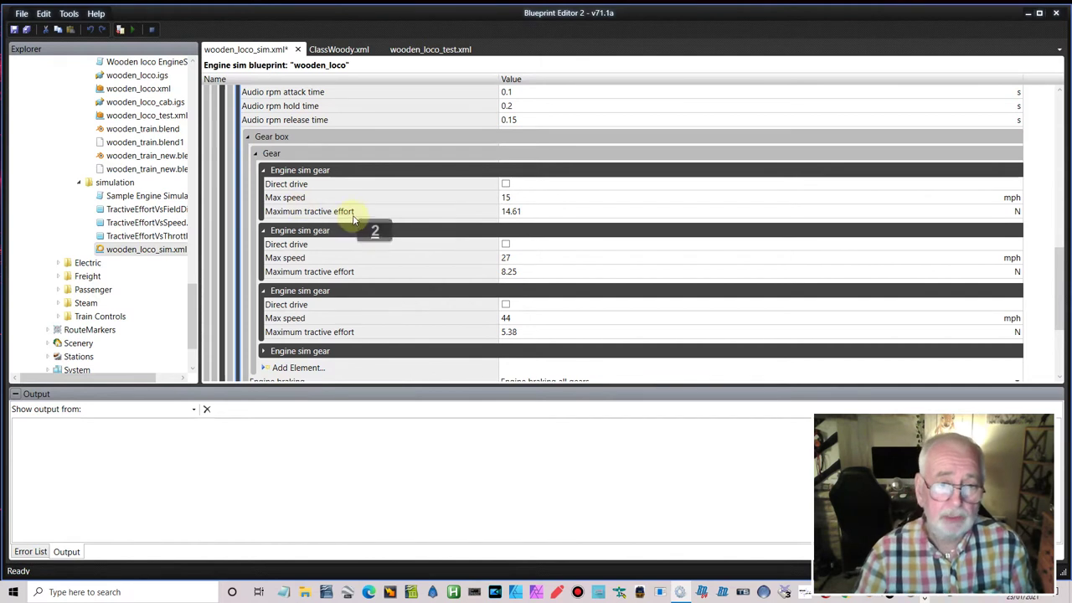
double_click(529, 211)
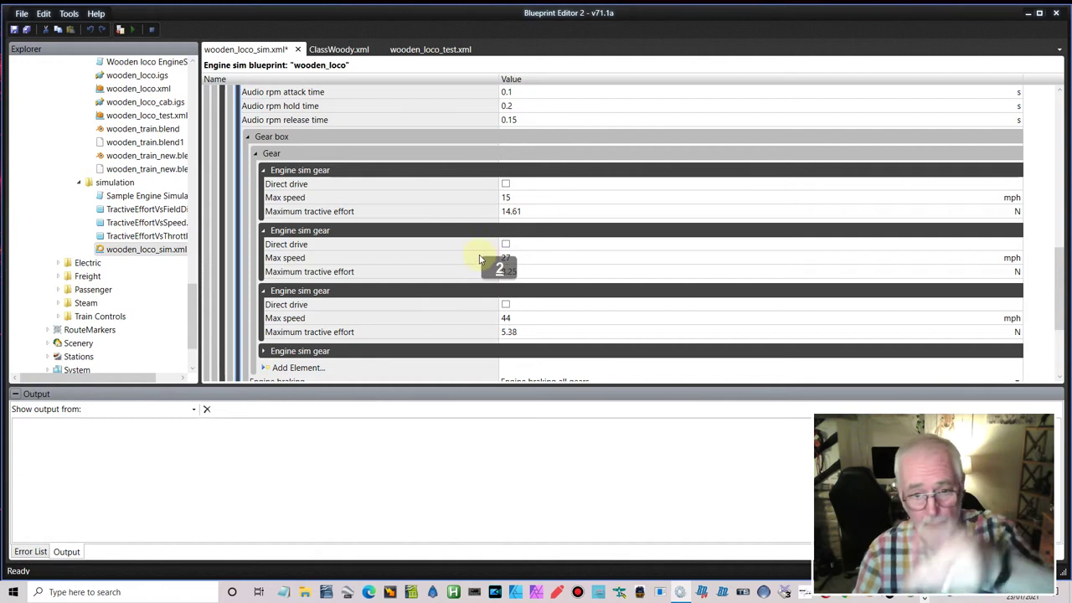
scroll(538, 247, down, 3)
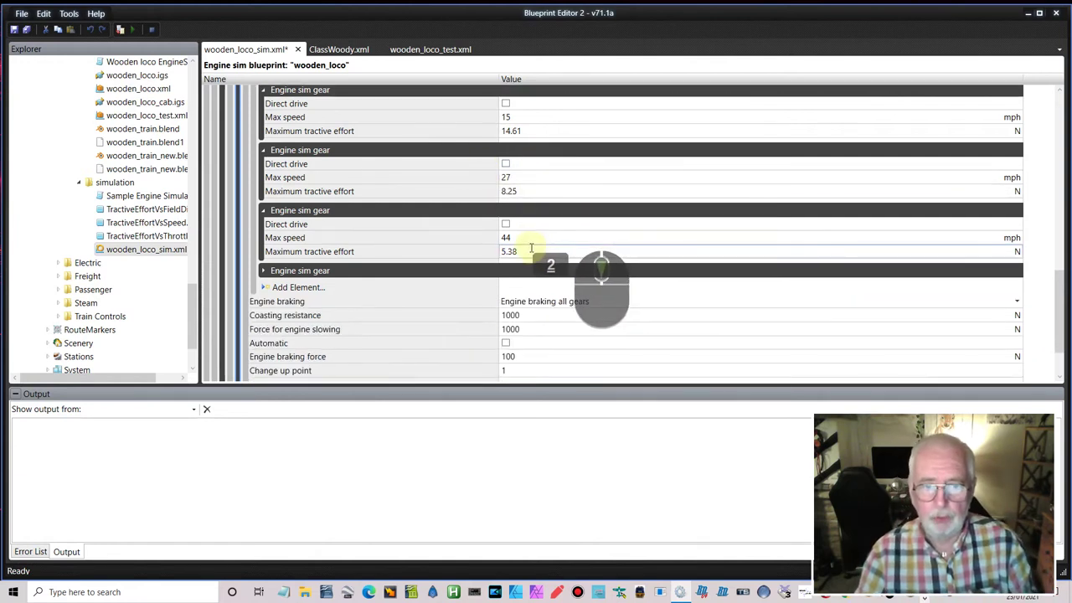
scroll(536, 251, up, 2)
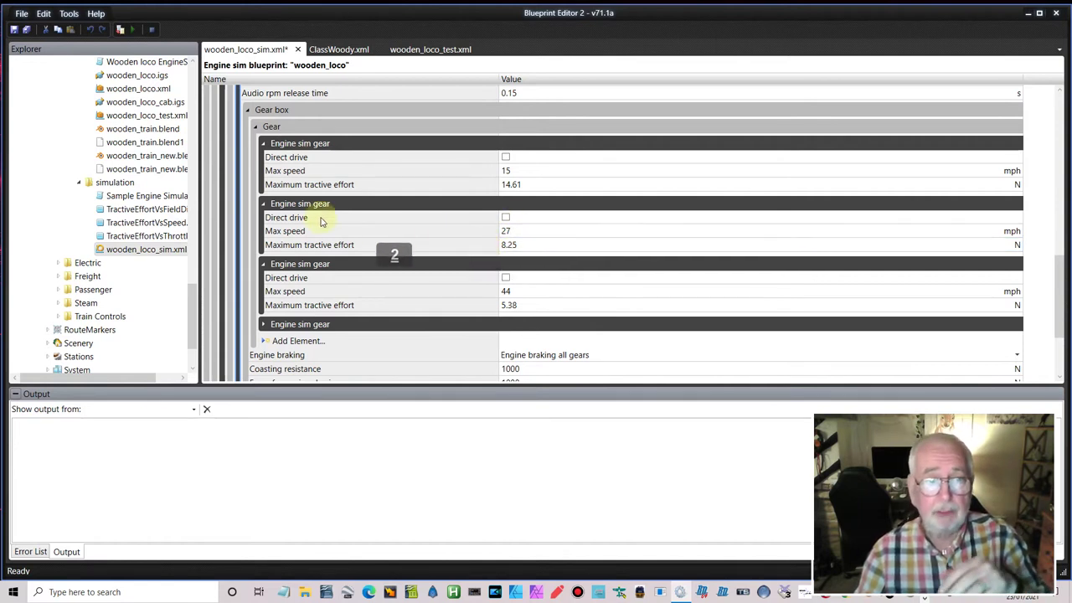
scroll(320, 220, down, 1)
scroll(316, 171, up, 10)
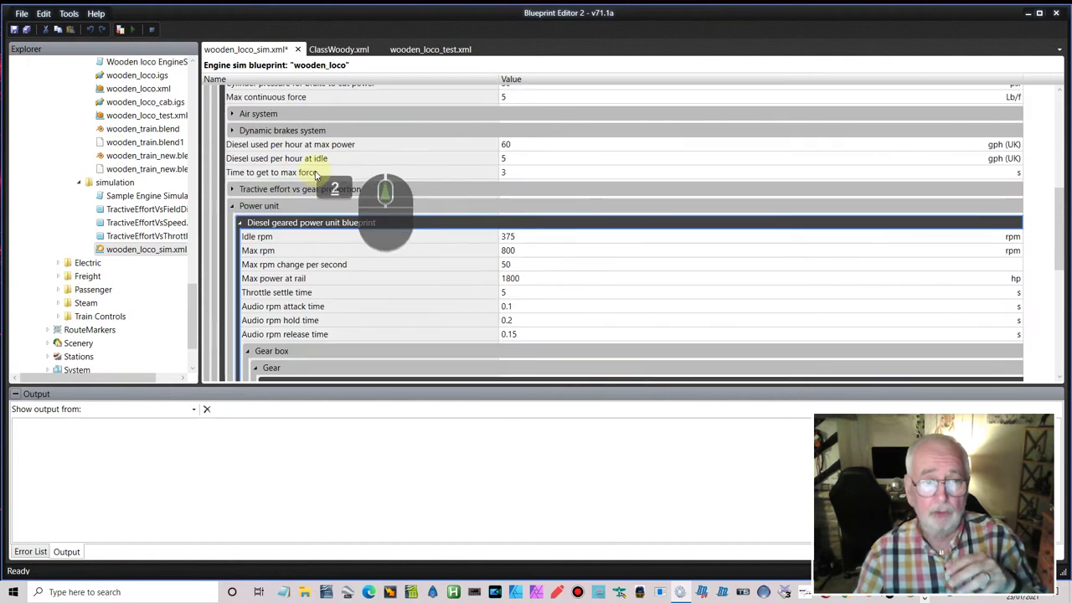
scroll(333, 216, up, 7)
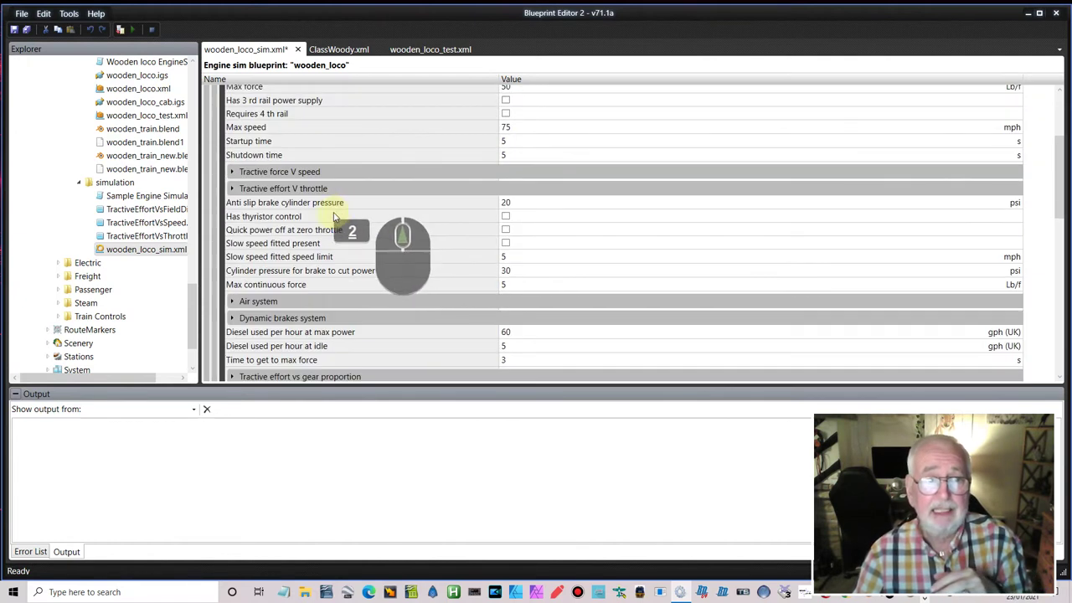
scroll(333, 216, up, 4)
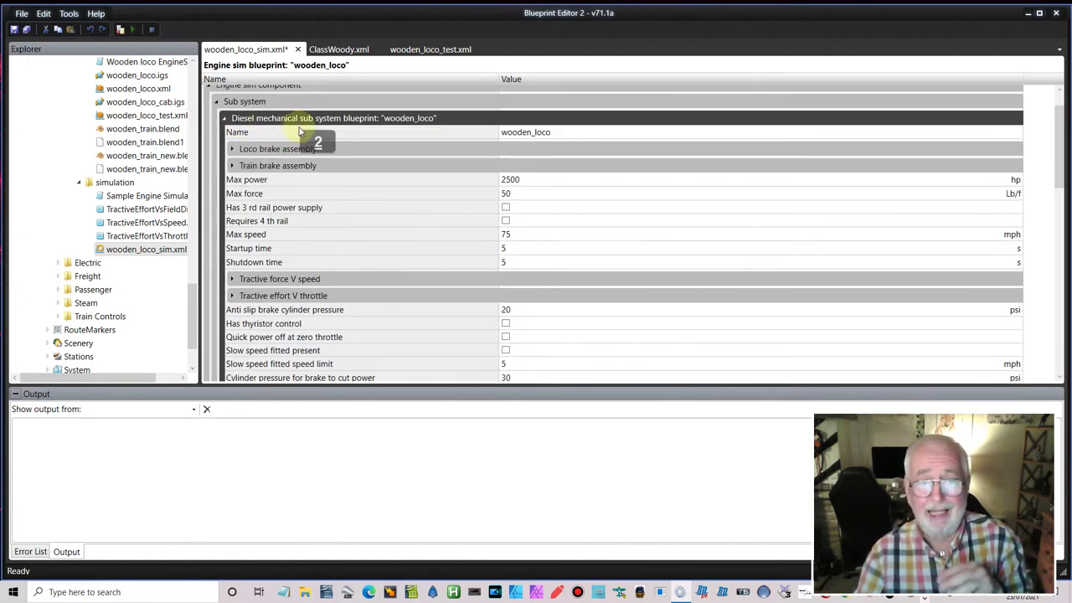
scroll(354, 181, down, 10)
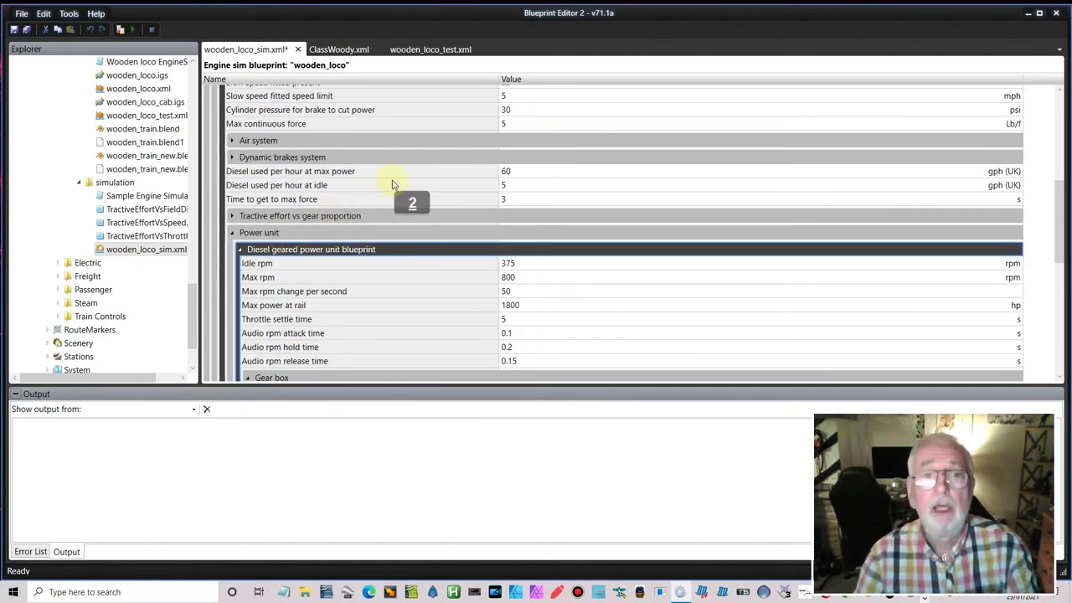
Step: In wooden_loco_test.xml, expand Control values and inspect the RPM minimum 375 and maximum 1000 cells
click(415, 50)
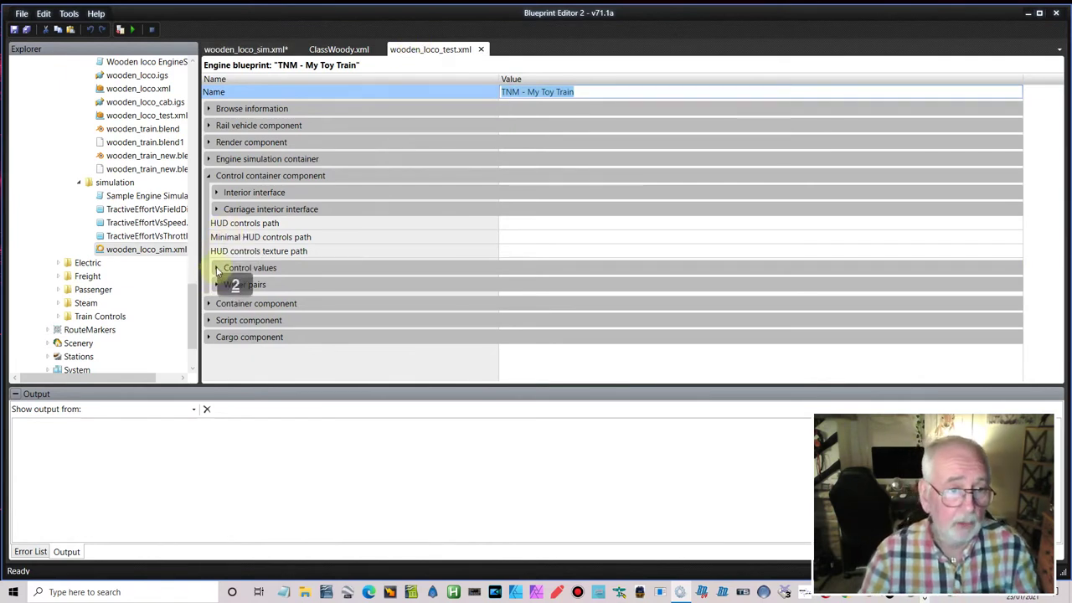
click(216, 268)
scroll(339, 270, down, 2)
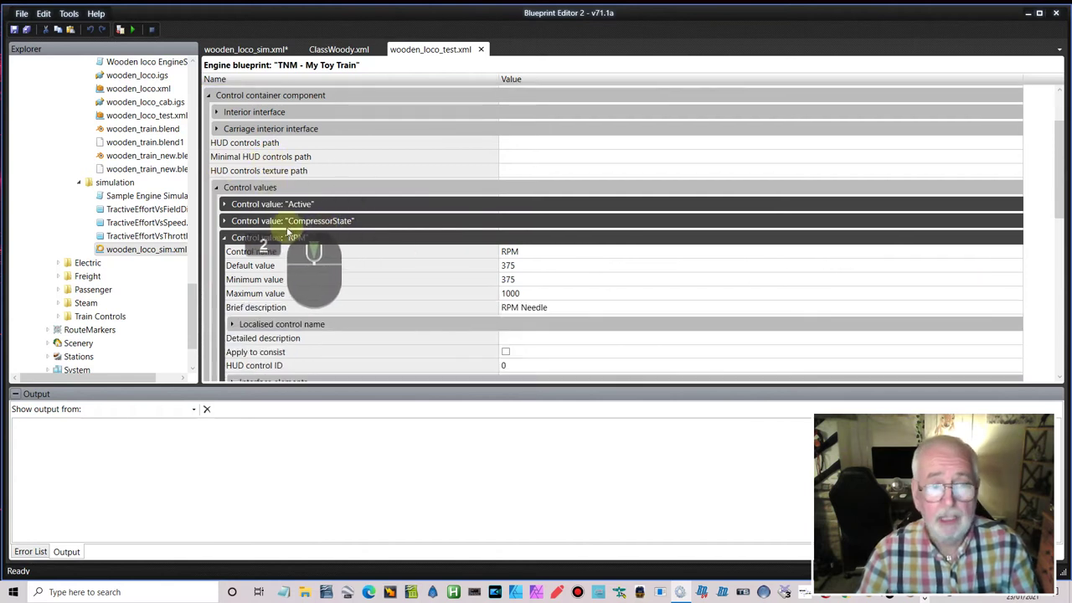
scroll(291, 239, down, 2)
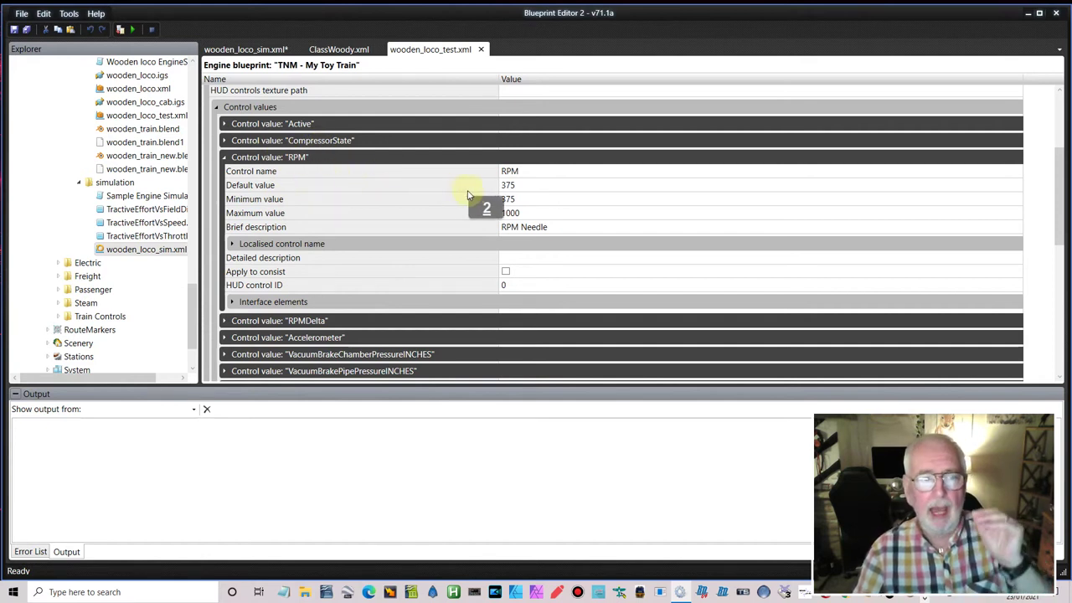
click(511, 199)
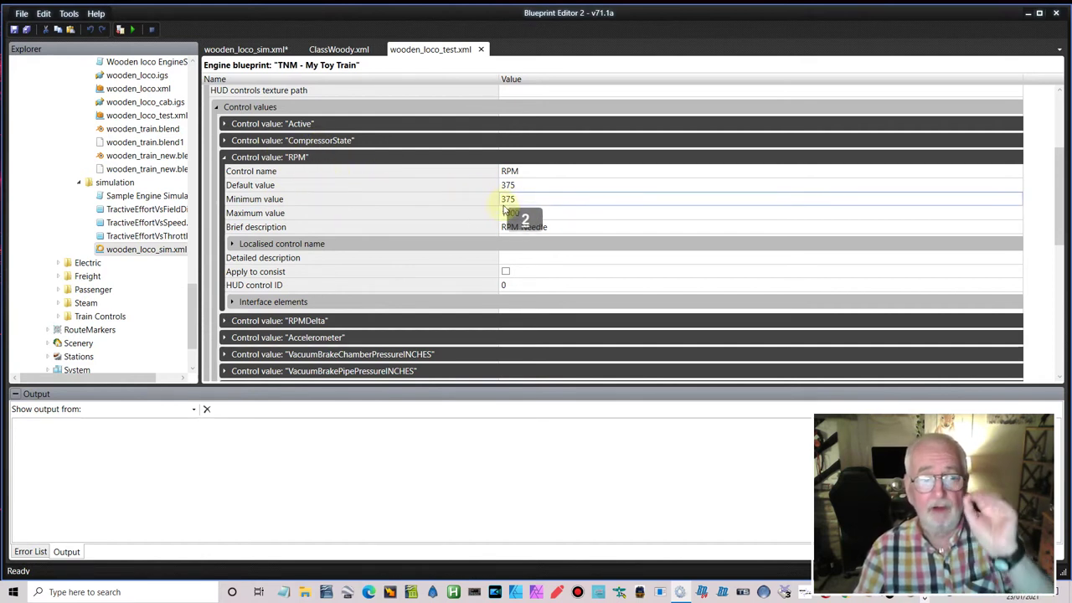
click(517, 212)
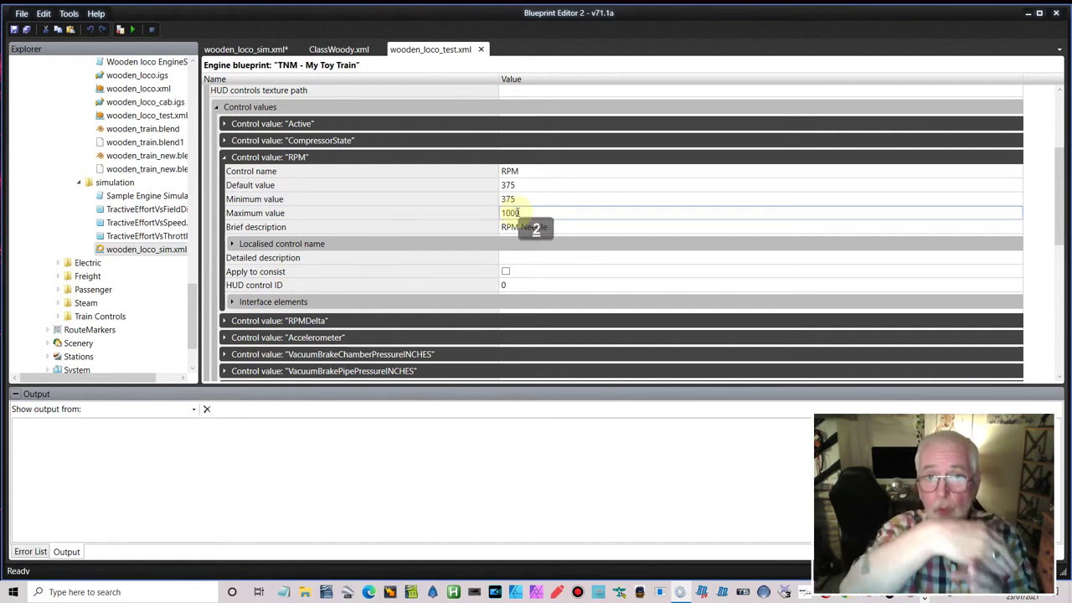
click(508, 198)
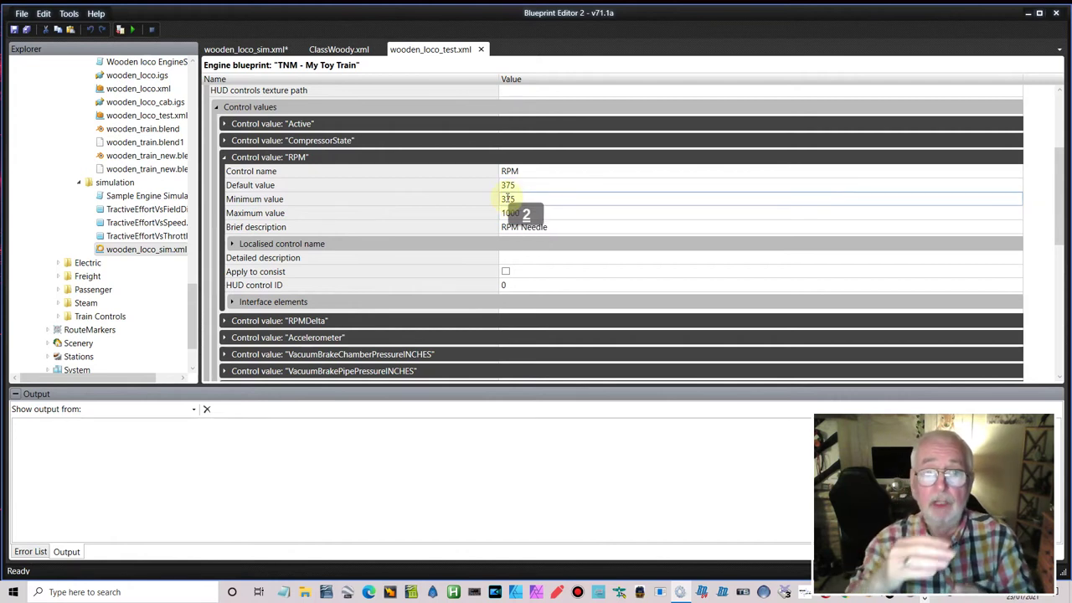
Step: Check the engine sim power unit's idle rpm 375 and max rpm 800, then return to wooden_loco_test.xml
click(251, 50)
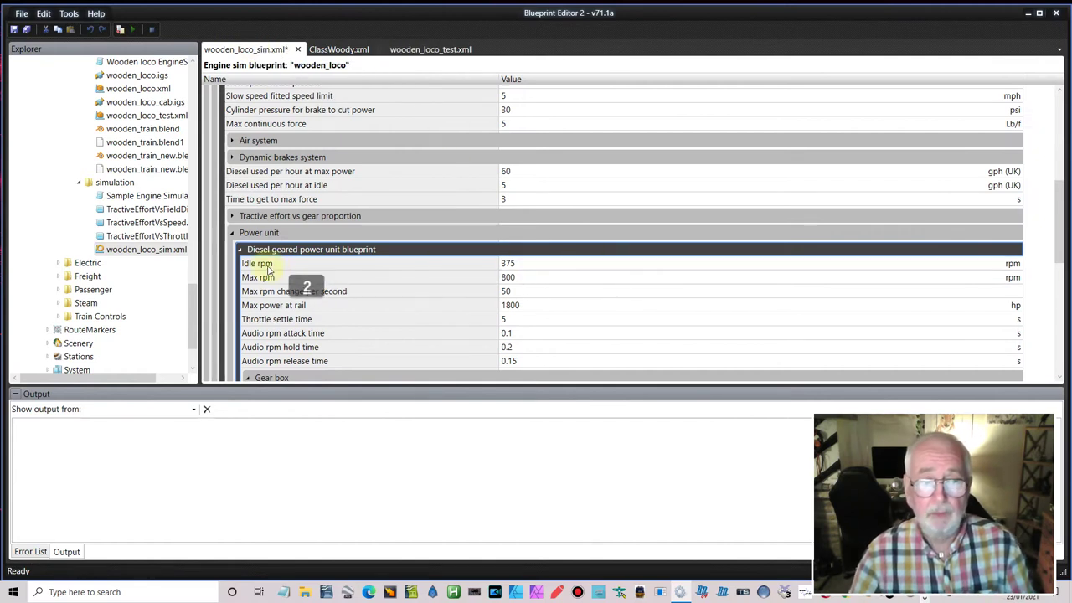
scroll(318, 276, down, 1)
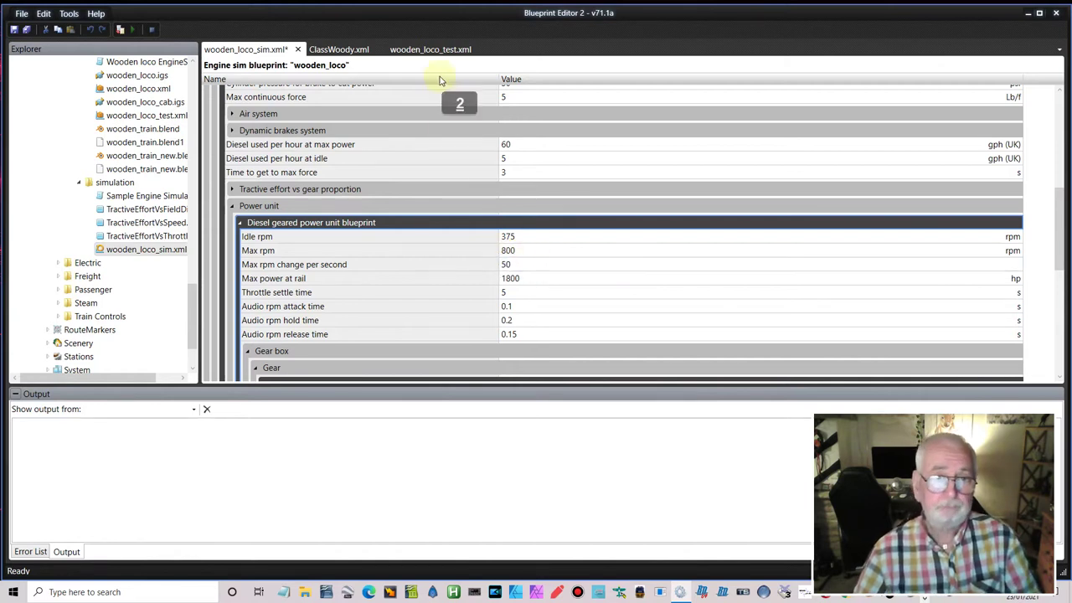
click(422, 53)
Step: Scroll to the RPM control value, then switch to the Blender cab dashboard desktop
scroll(522, 285, down, 3)
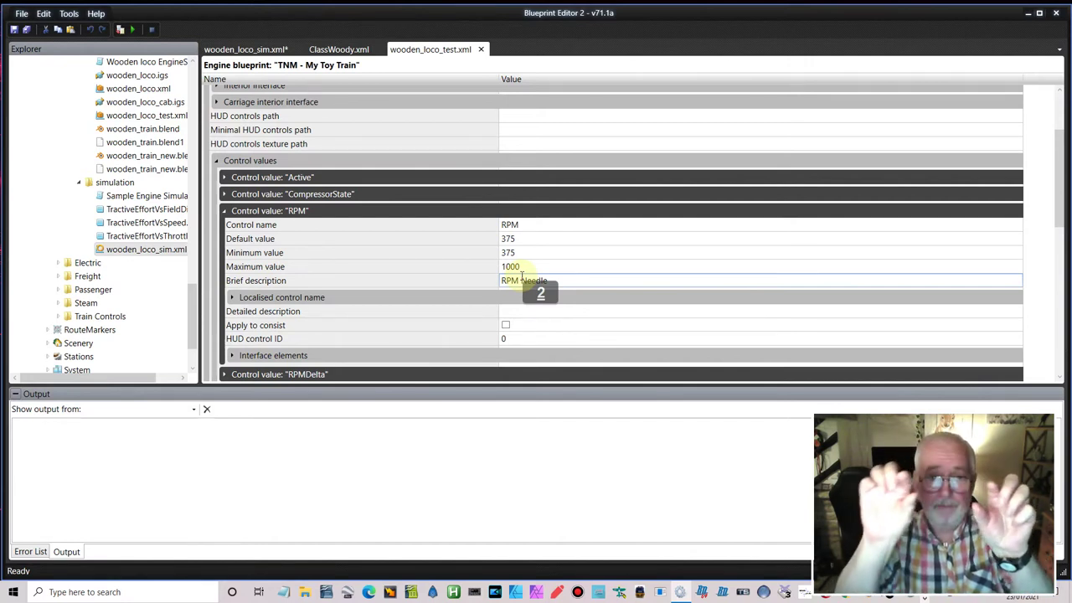
key(ctrl+super+Right)
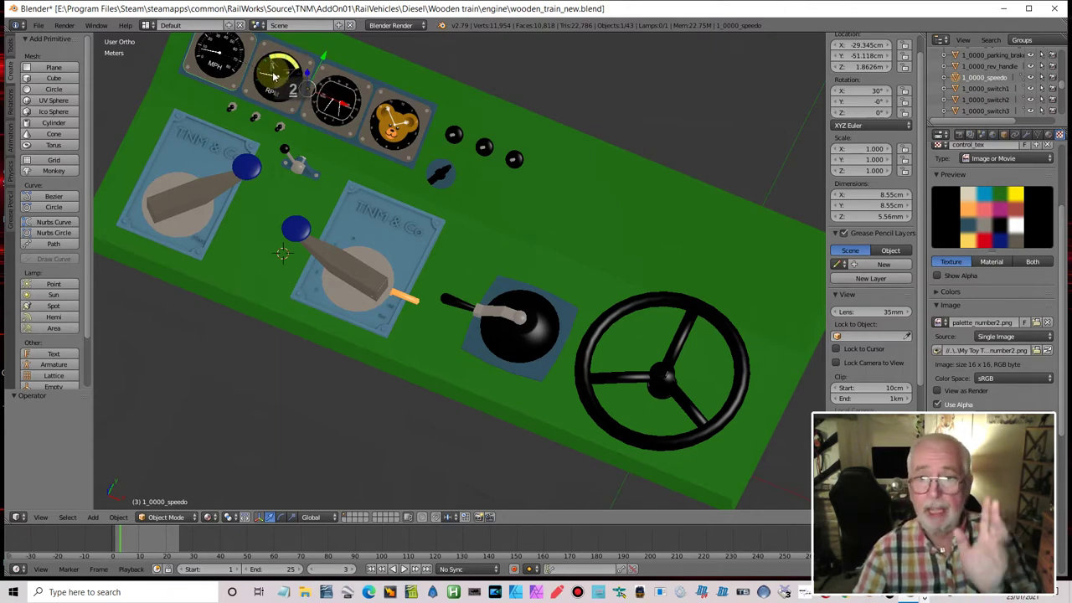
Step: Switch virtual desktops from Blender back to Blueprint Editor 2
key(ctrl+super+backslash)
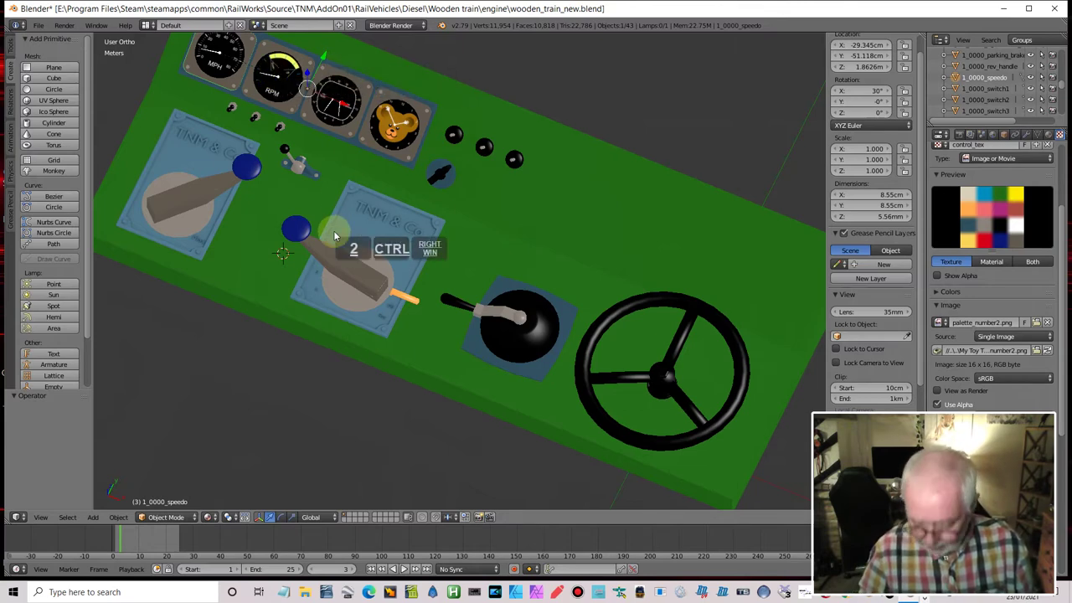
key(ctrl+super+Right)
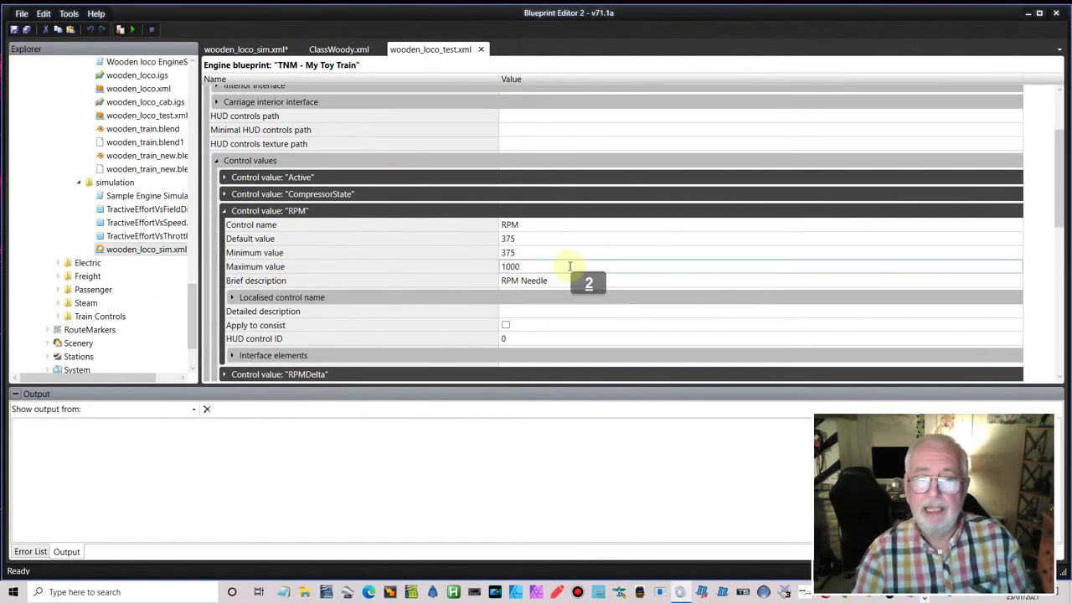
click(550, 265)
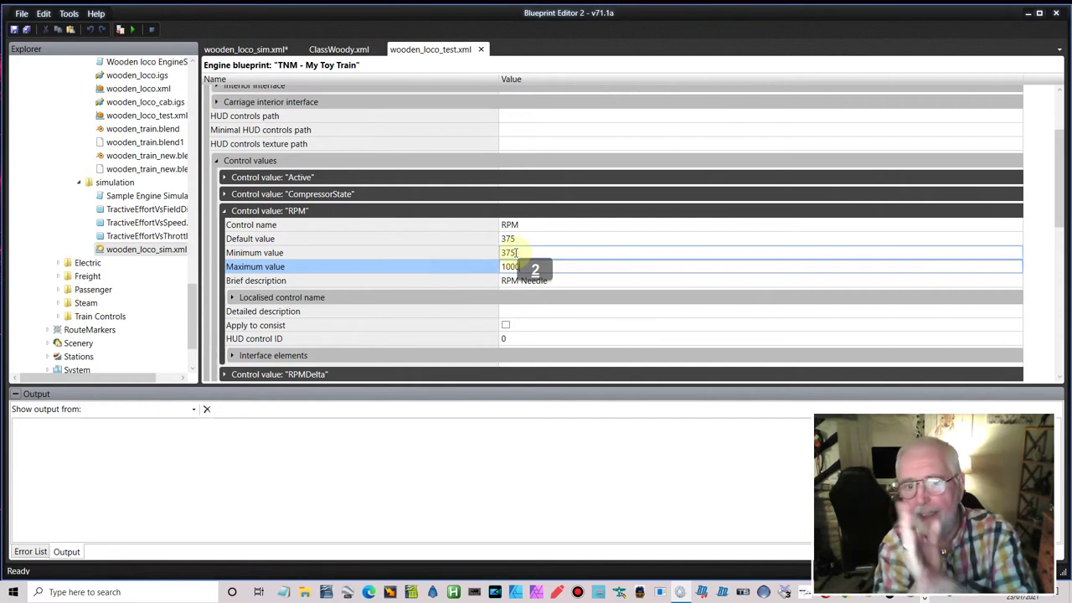
click(519, 263)
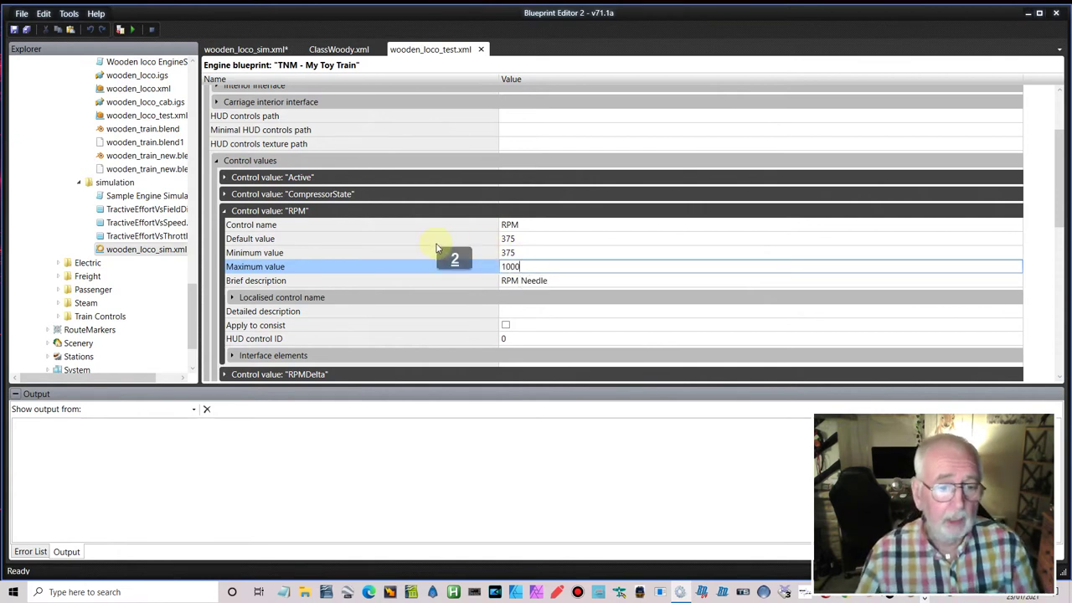
scroll(437, 251, down, 2)
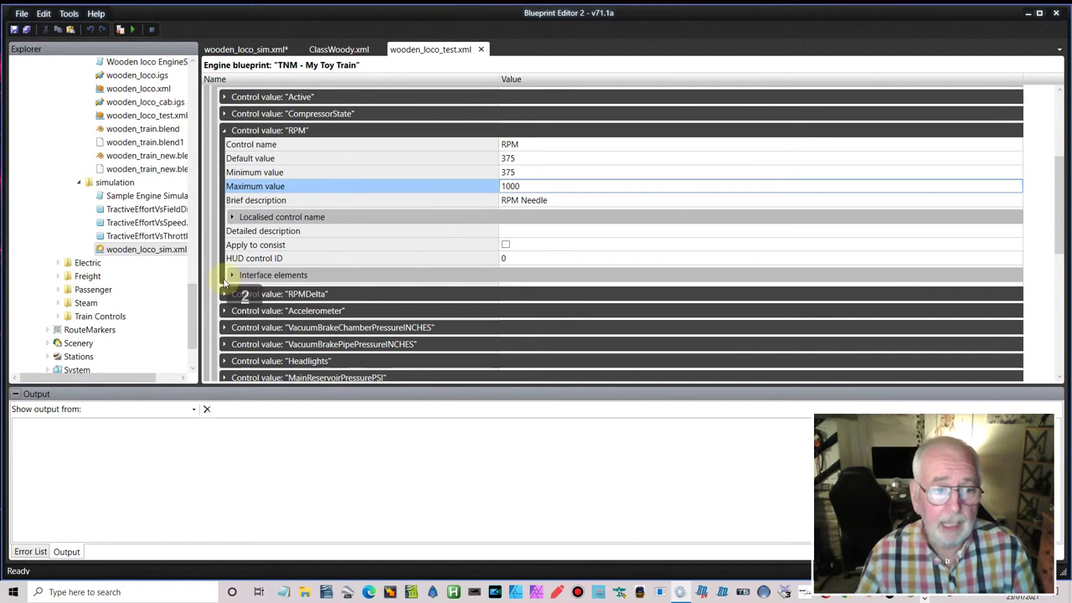
Step: Expand RPM's Interface elements, toggle Localised control name, and bring up the new element's data type list
click(232, 275)
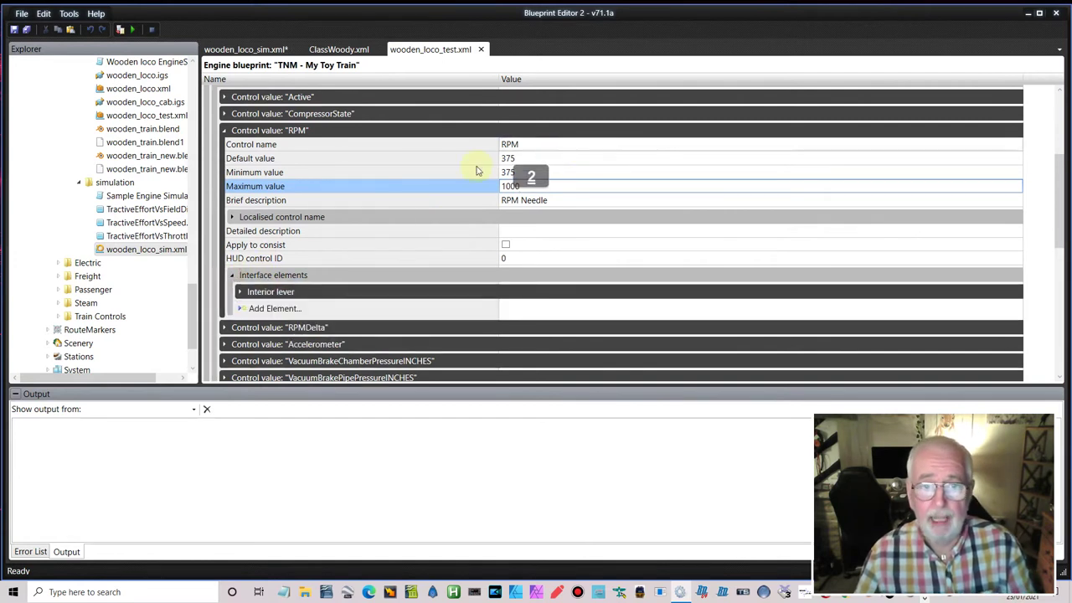
scroll(385, 174, down, 3)
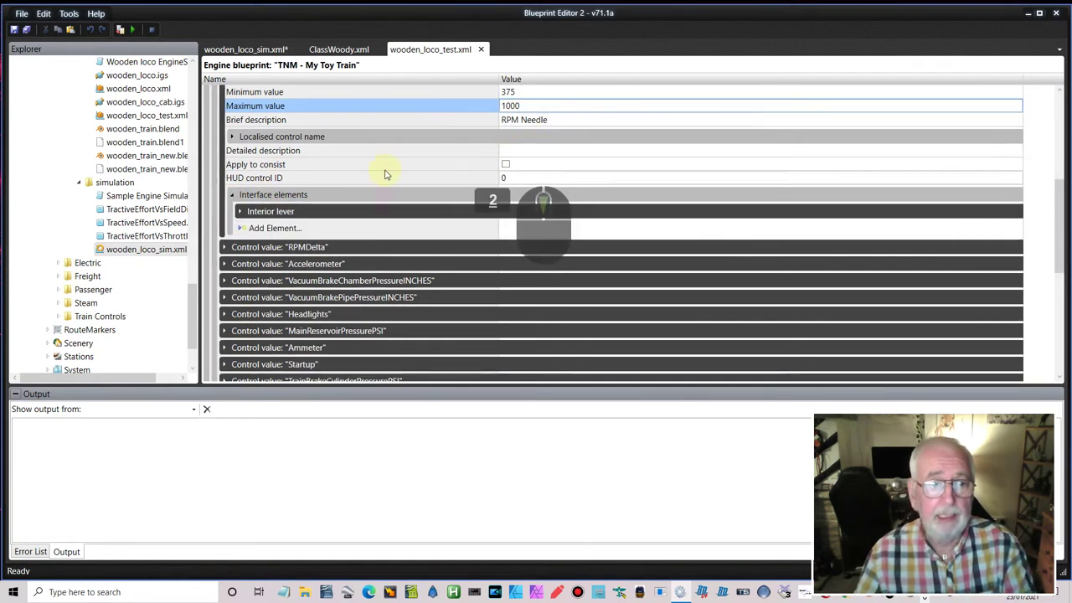
double_click(252, 139)
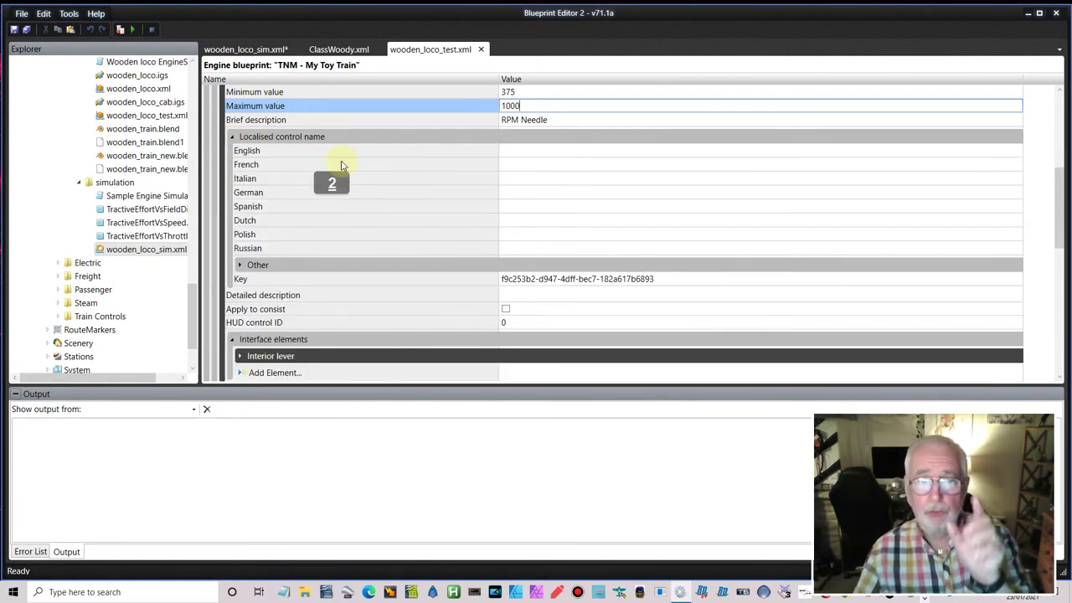
double_click(251, 138)
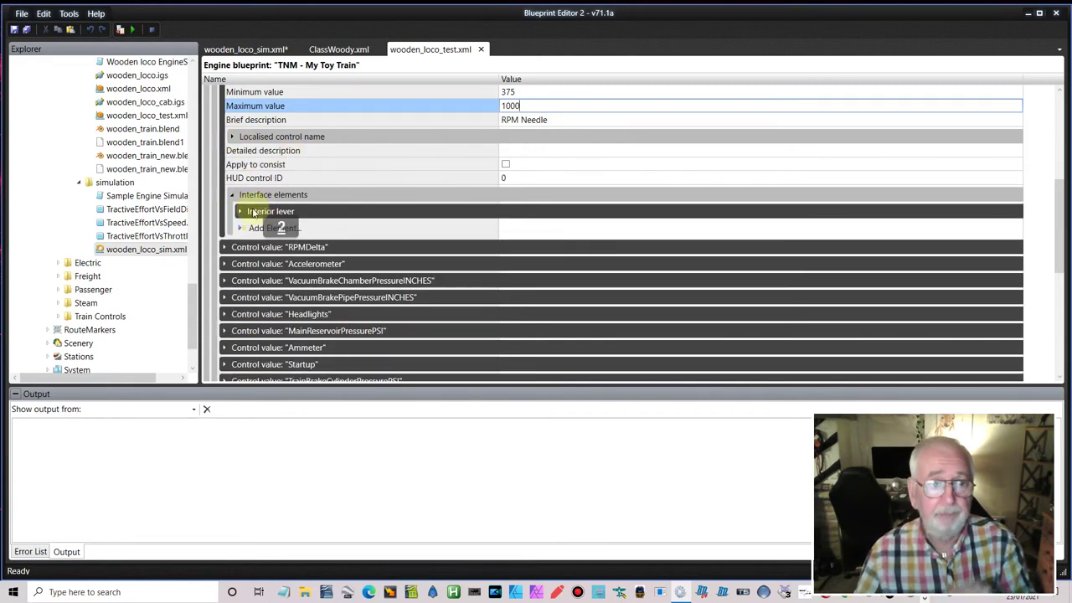
double_click(366, 232)
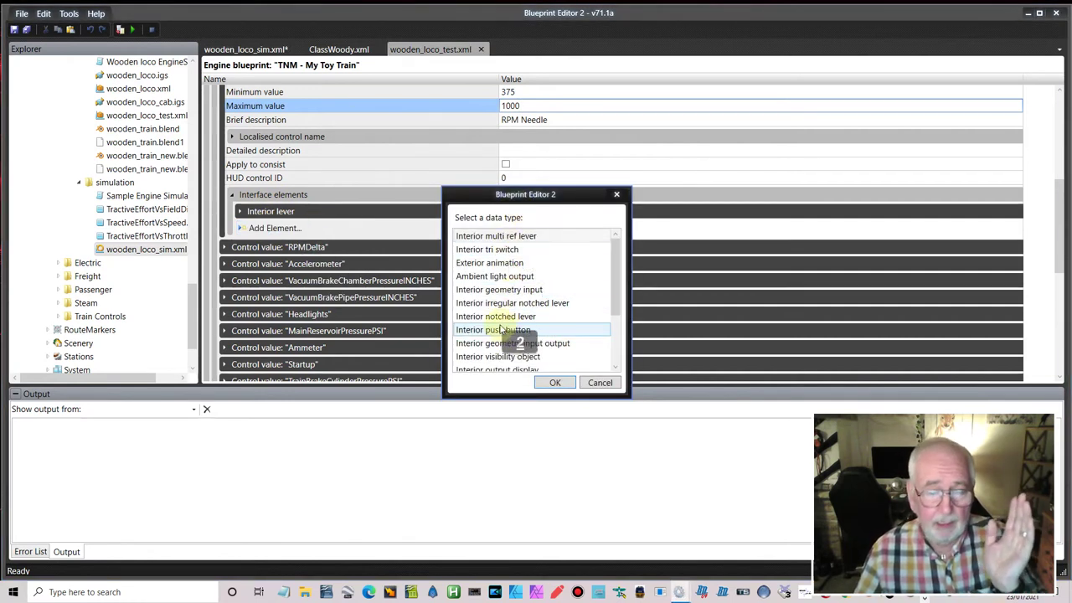
Step: Cancel the data type chooser and expand the Interior lever RPMdial element's settings
click(617, 194)
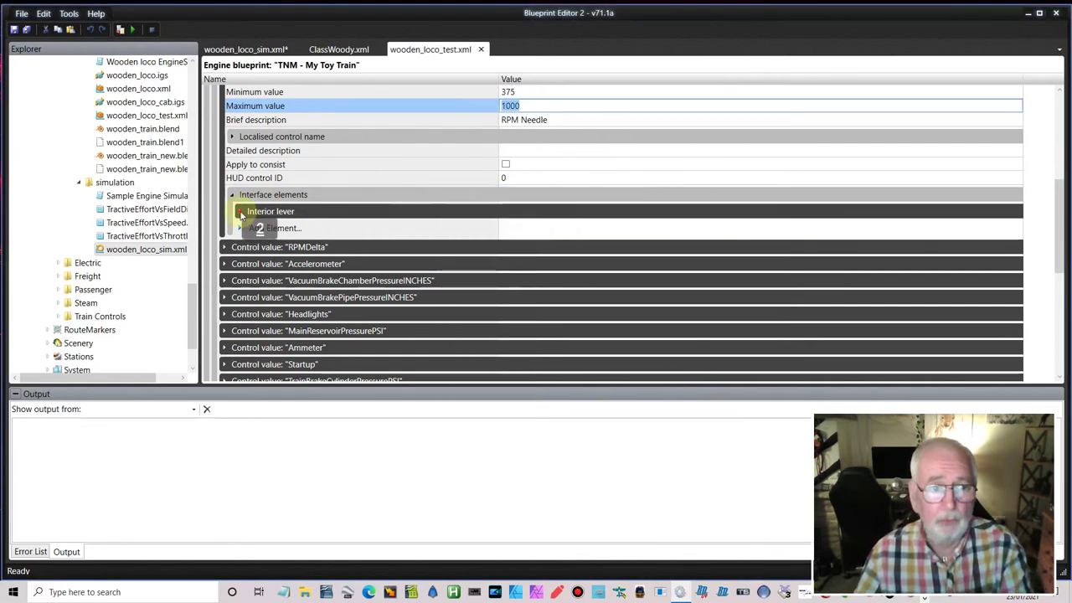
click(240, 212)
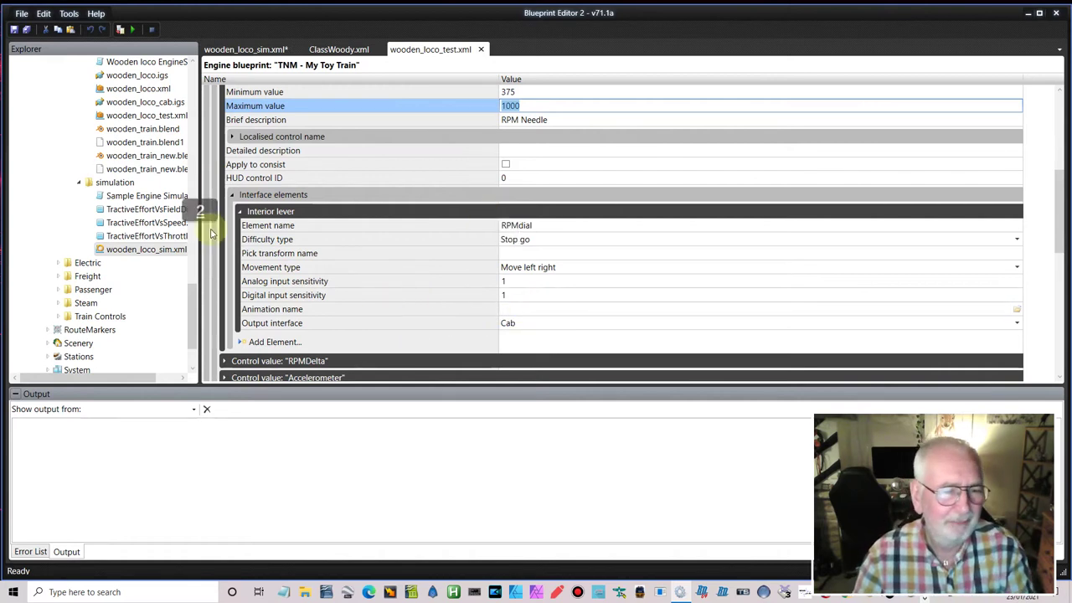
Step: Copy the rpm.ia path and paste it as the RPMdial lever's animation name
drag(193, 303, 182, 257)
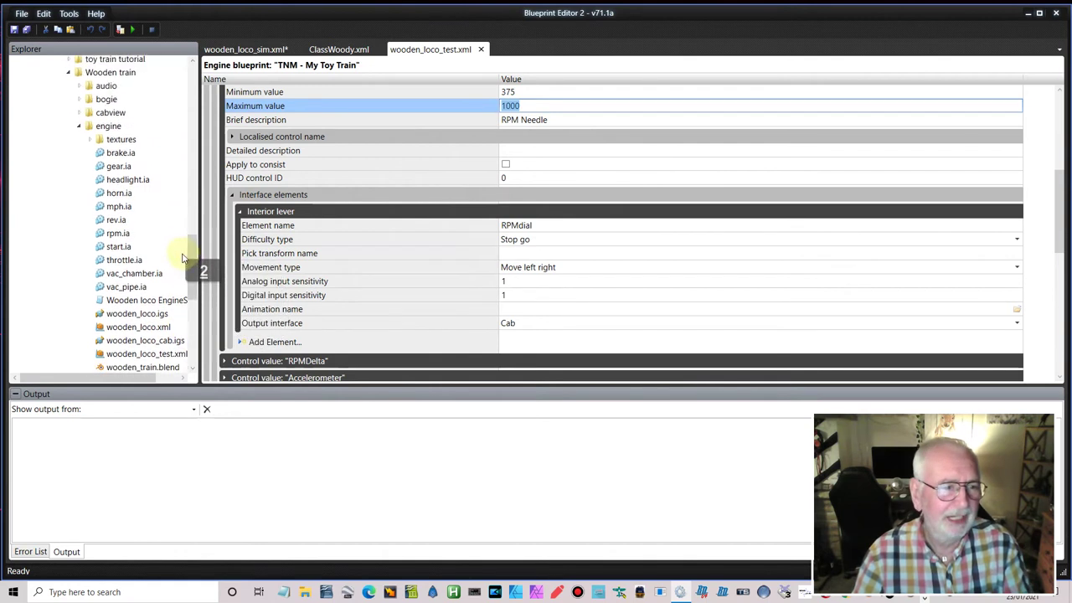
right_click(117, 234)
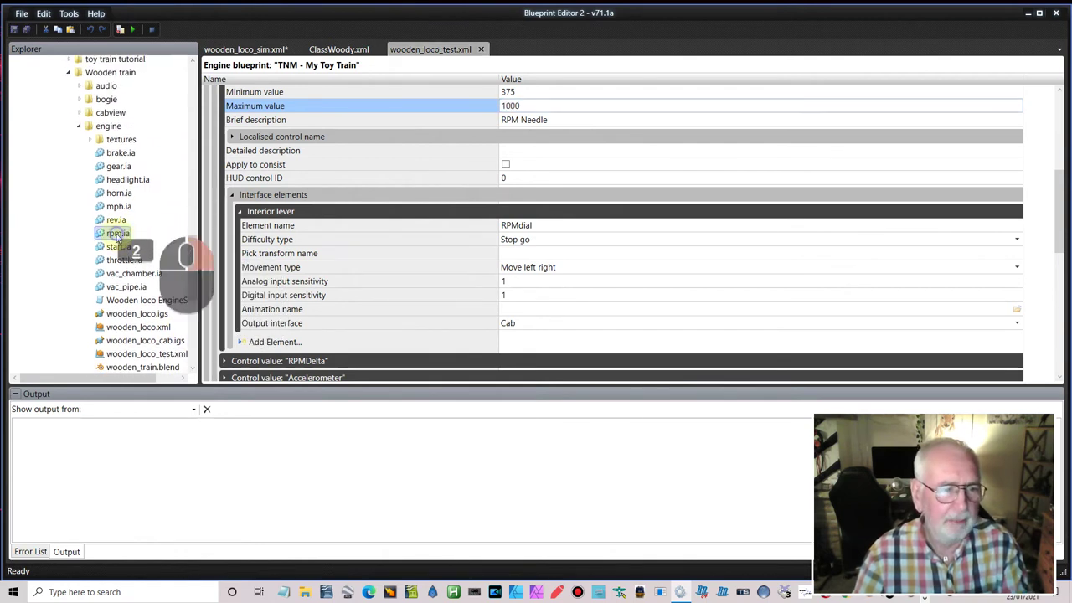
click(190, 312)
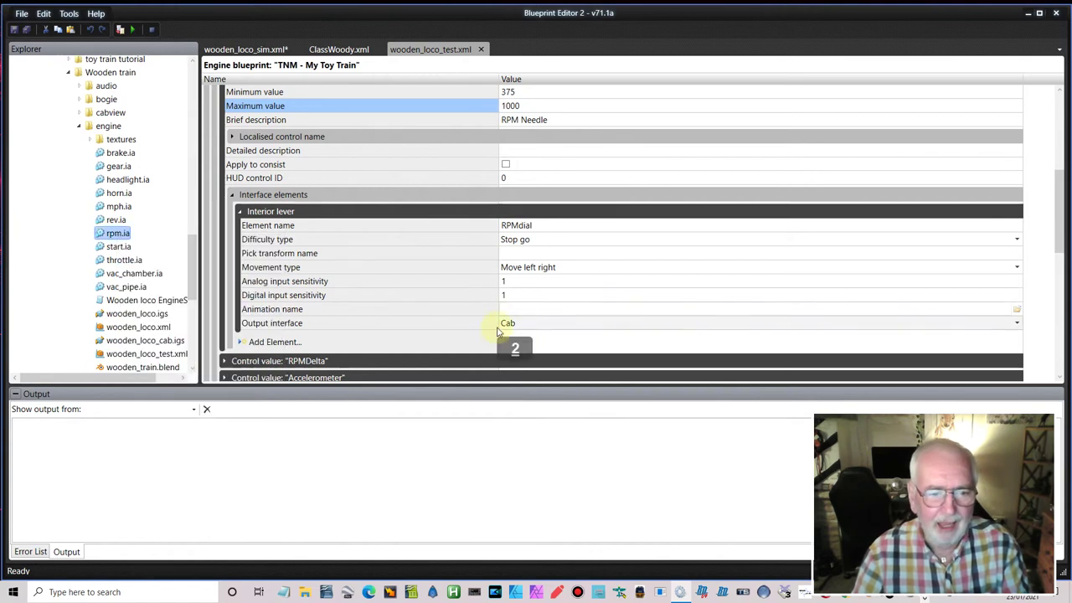
click(509, 309)
right_click(513, 310)
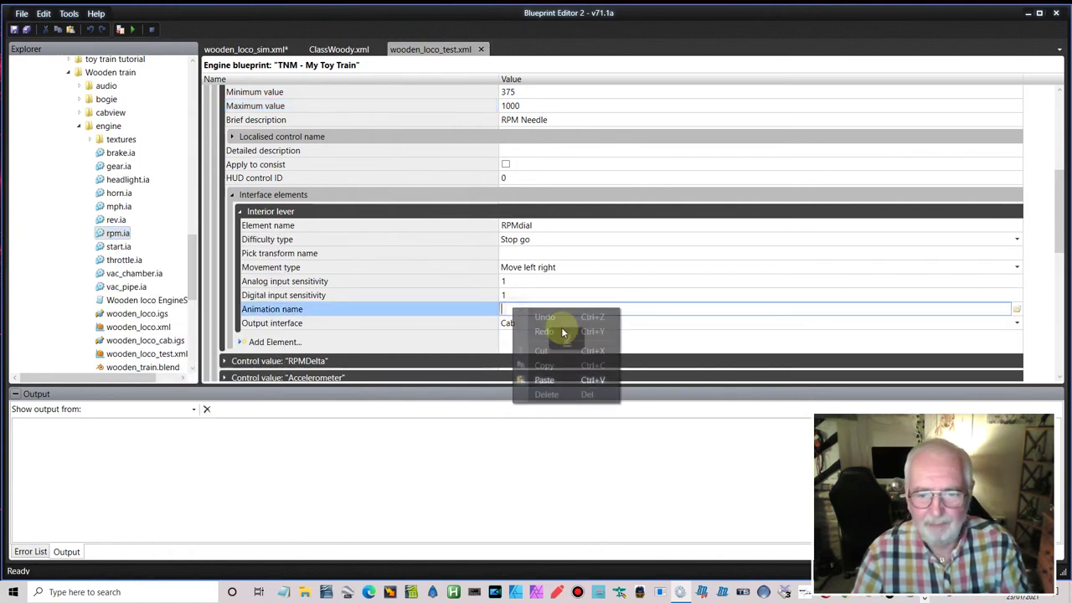
click(543, 379)
Step: Expand the VacuumBrakeChamberPressureINCHES control value (default 21, range 0–30) and edit its minimum
scroll(543, 284, down, 2)
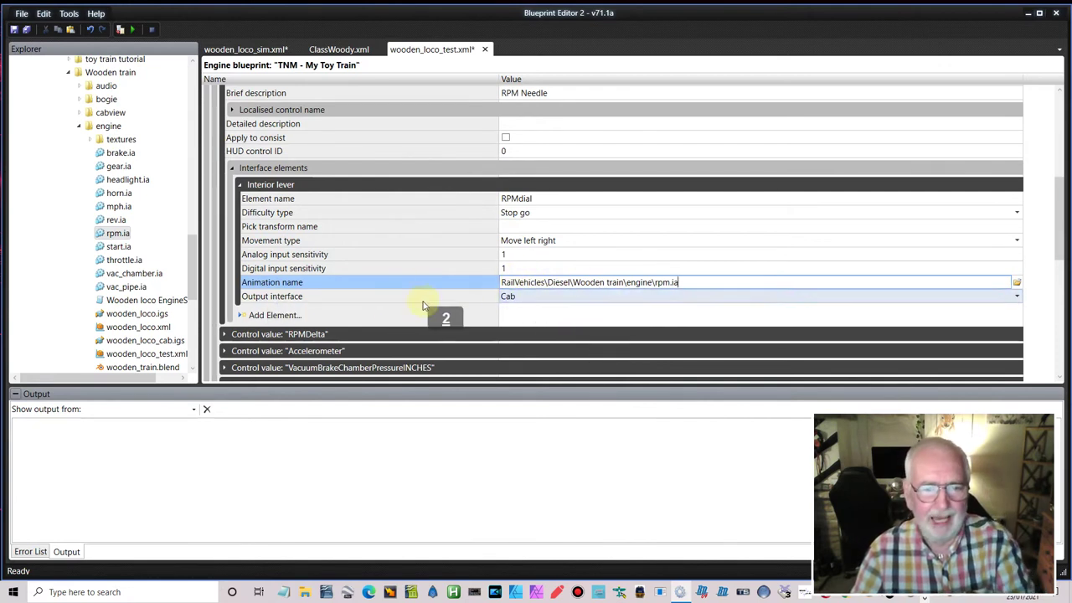
scroll(430, 290, down, 2)
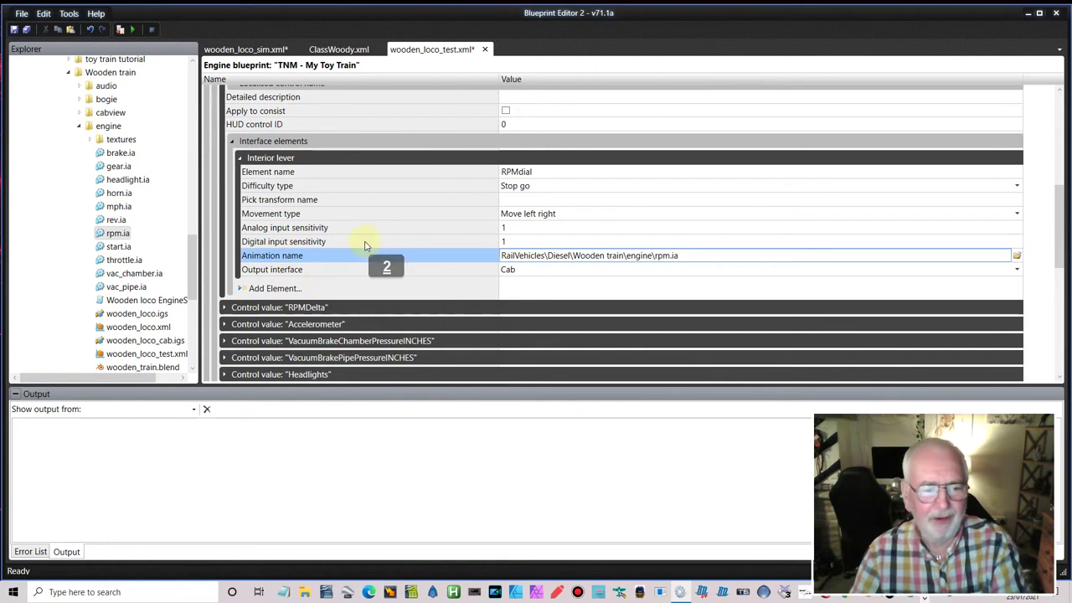
scroll(363, 243, down, 2)
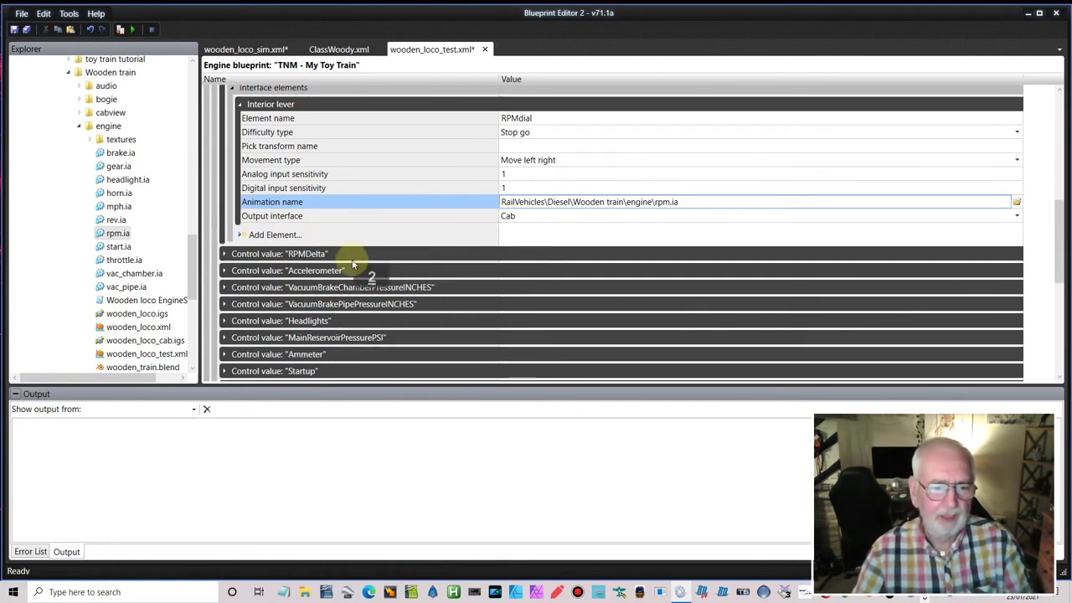
click(225, 287)
scroll(250, 346, down, 4)
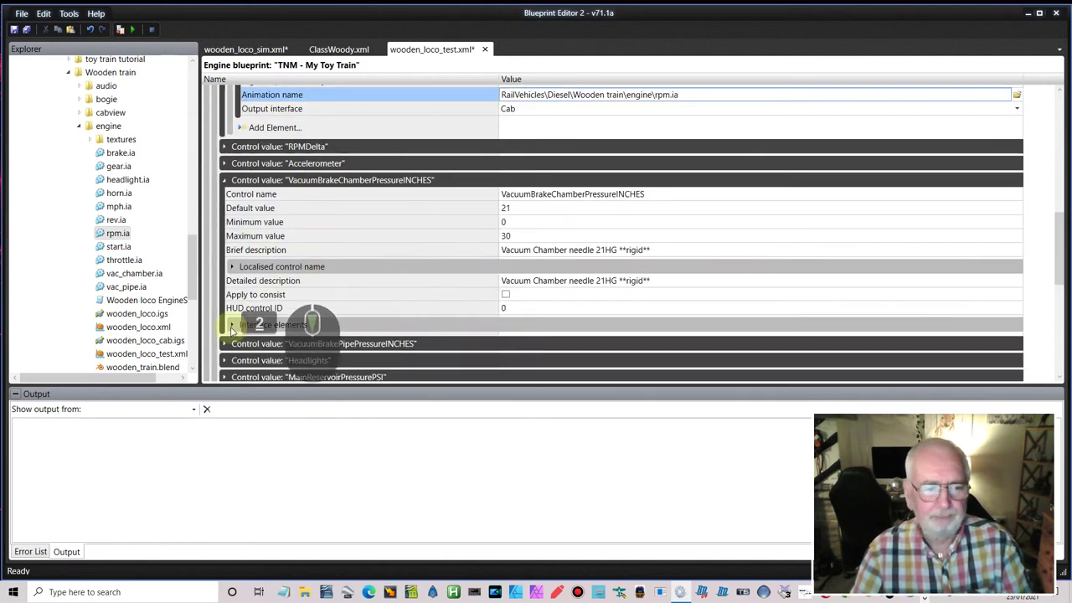
click(549, 222)
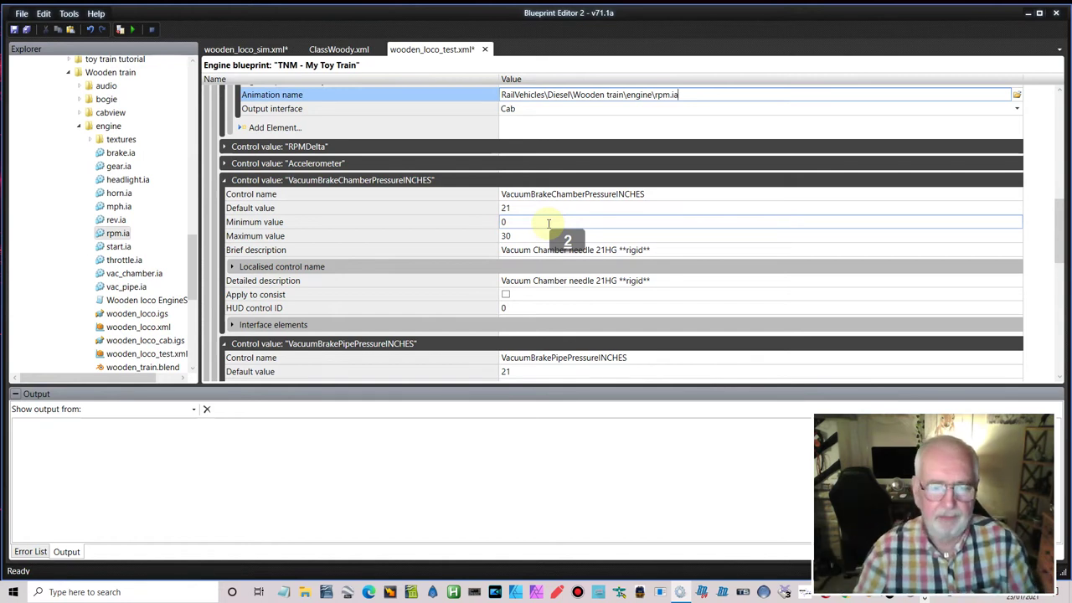
key(ctrl+super+Left)
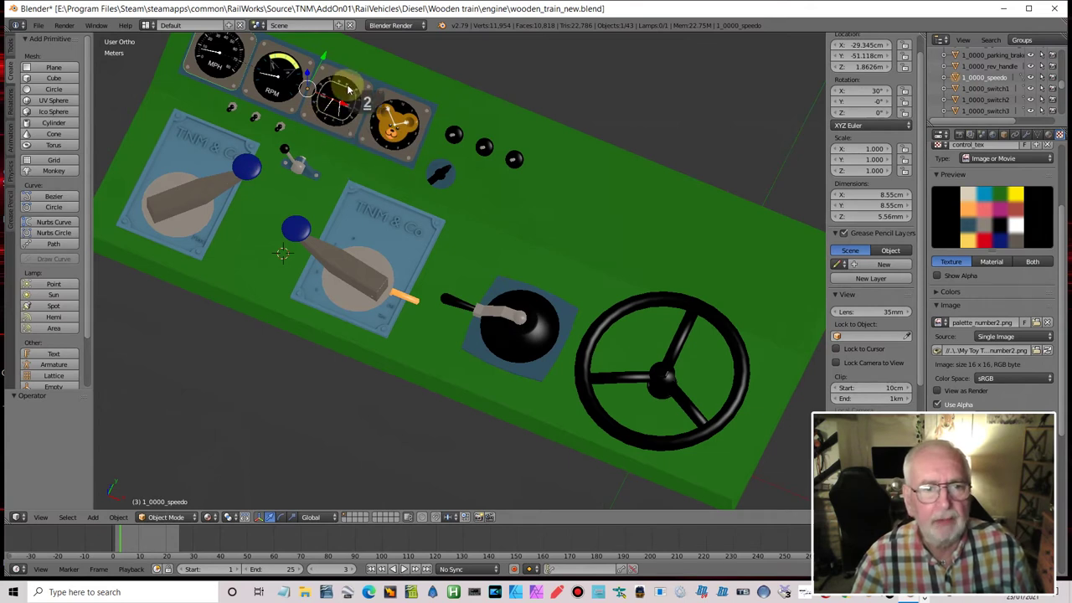
key(ctrl+super+Right)
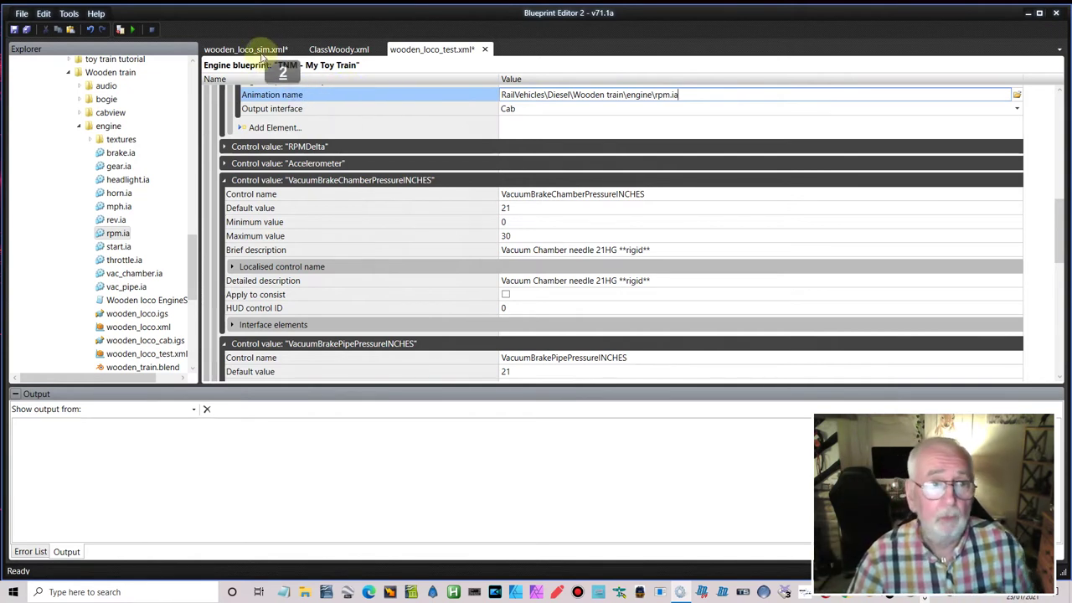
click(251, 50)
scroll(511, 236, up, 9)
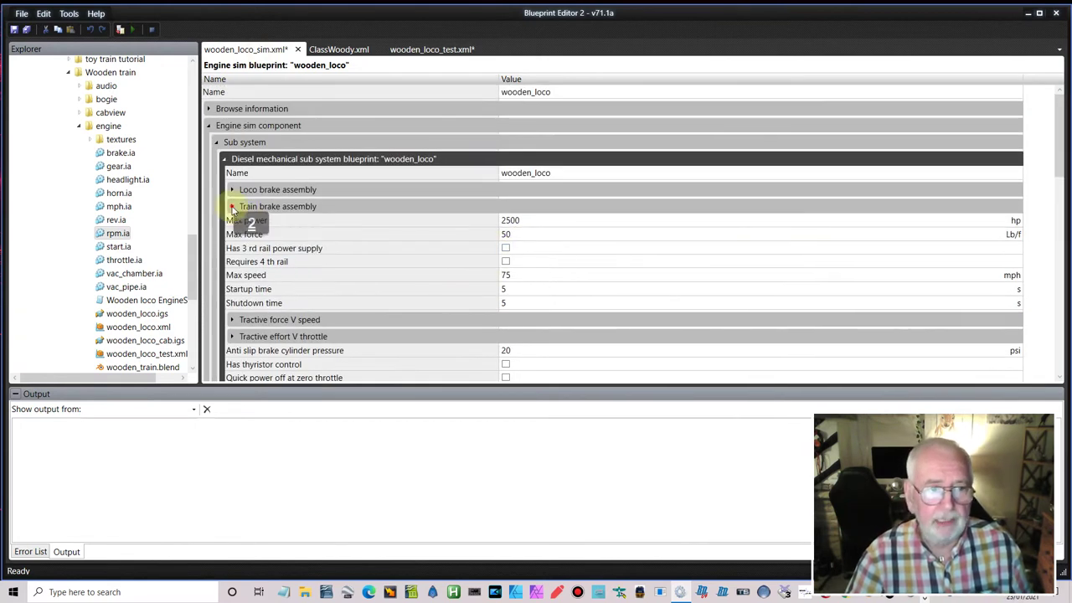
click(252, 207)
click(240, 223)
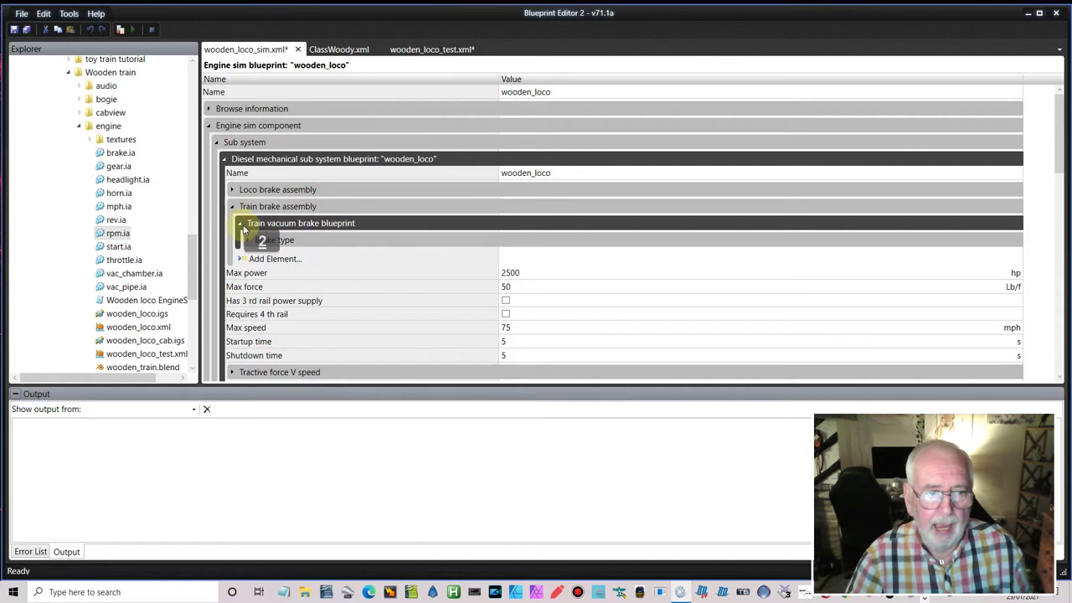
click(247, 240)
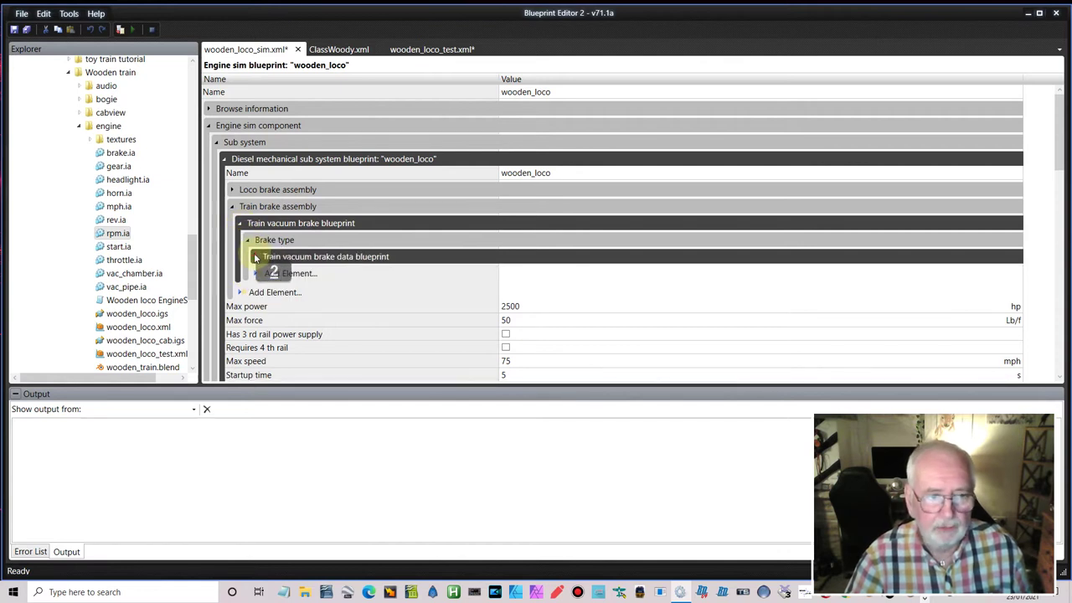
click(255, 257)
scroll(418, 268, down, 3)
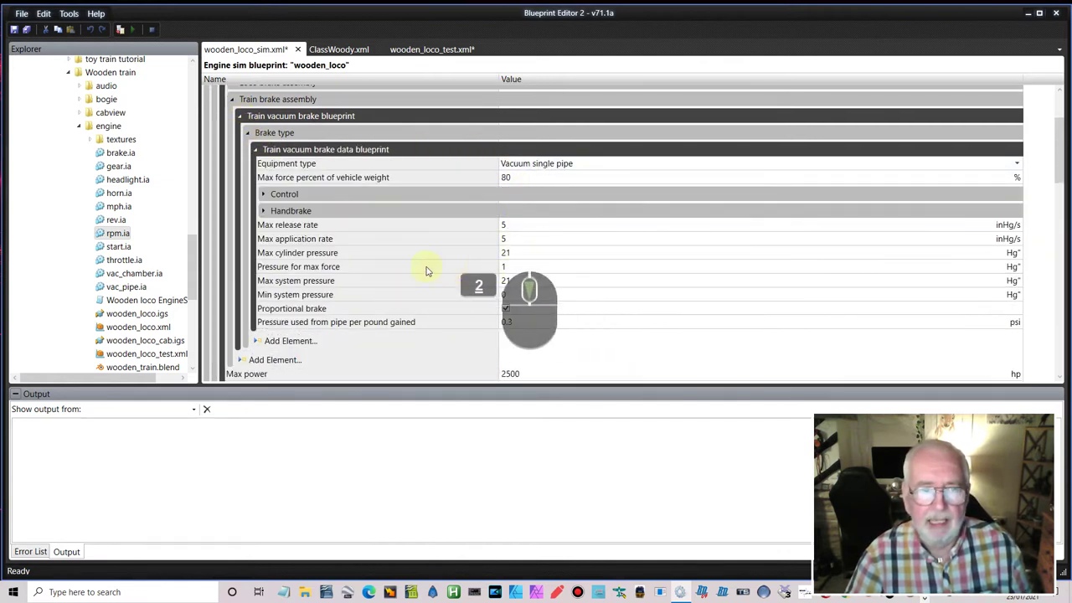
click(507, 254)
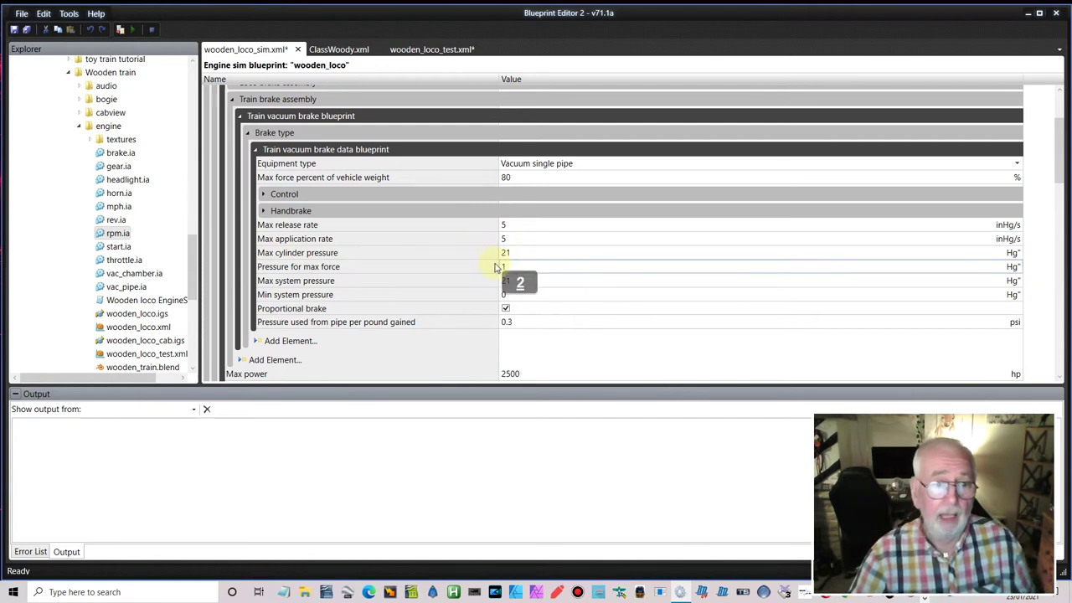
click(431, 50)
click(507, 206)
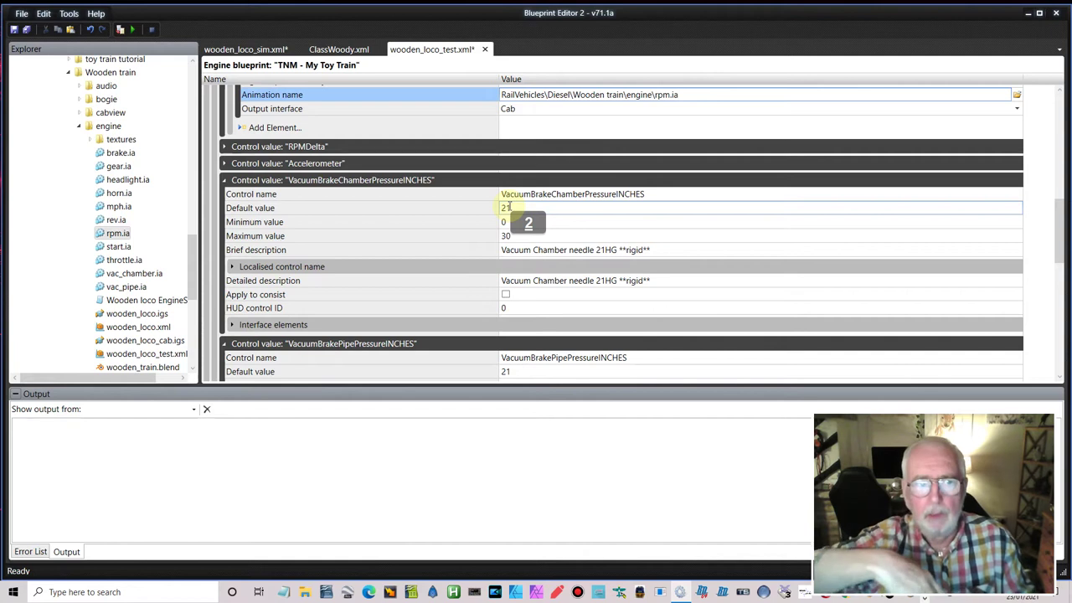
Step: Check the chamber gauge's minimum and default values, then expand its Interior lever to see the vac_chamber.ia animation
double_click(511, 222)
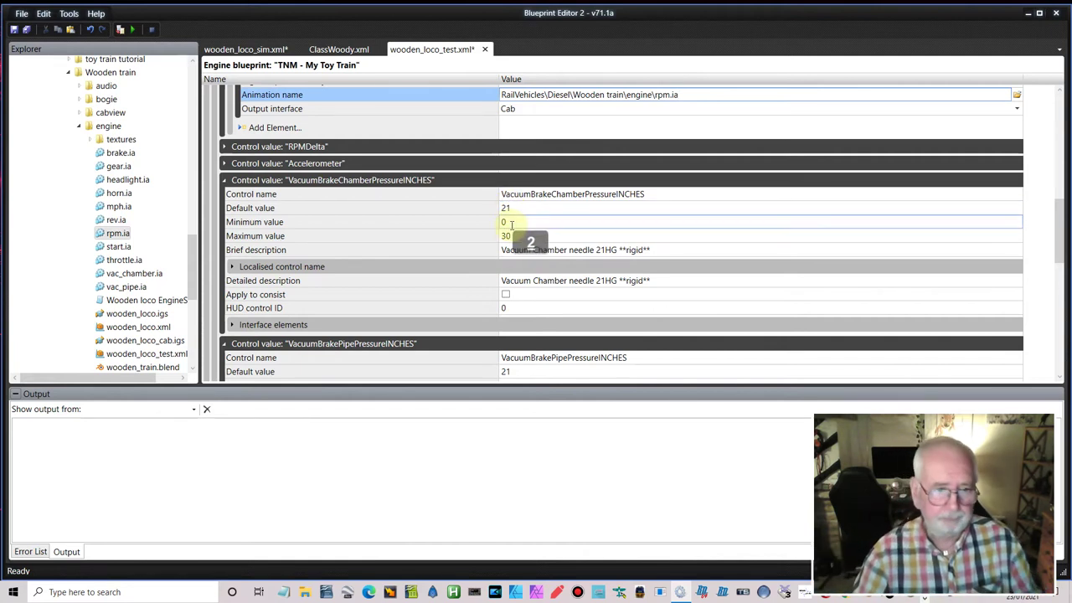
double_click(549, 209)
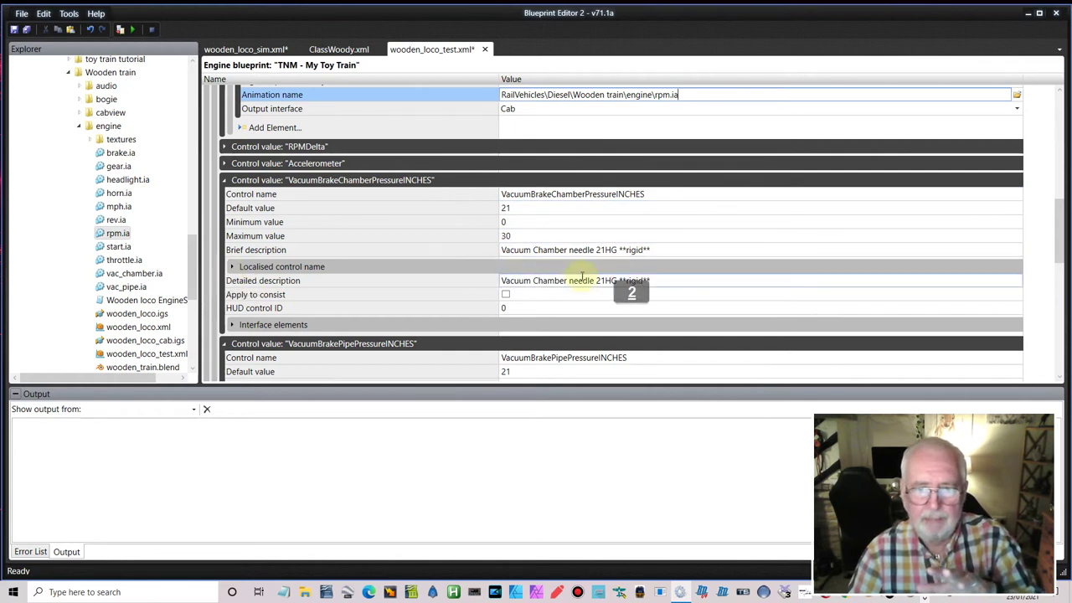
scroll(443, 276, down, 3)
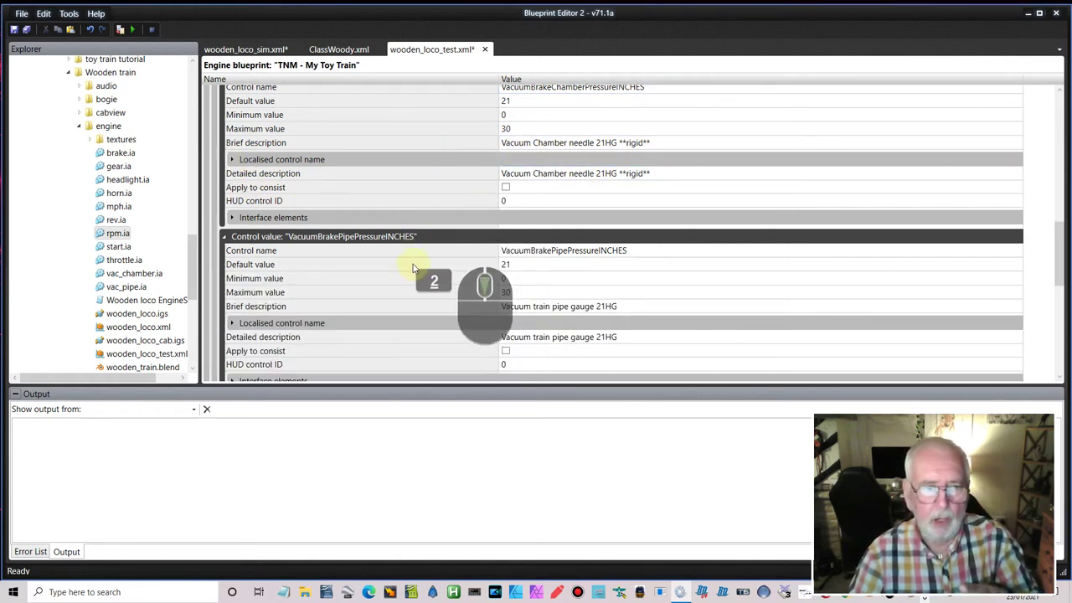
click(231, 219)
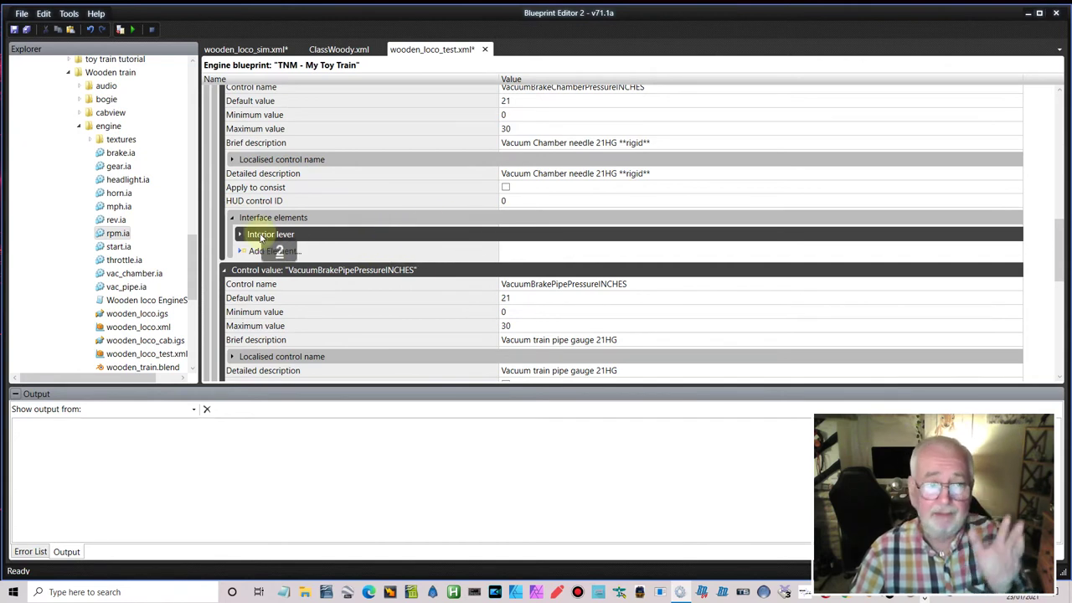
double_click(246, 233)
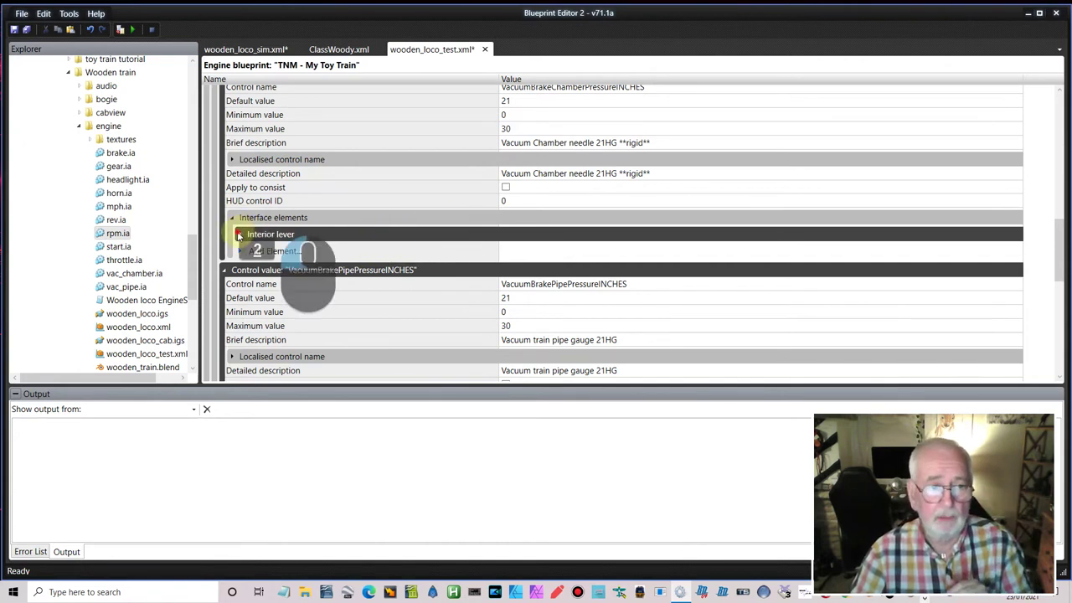
scroll(599, 234, down, 1)
scroll(600, 234, down, 1)
click(720, 278)
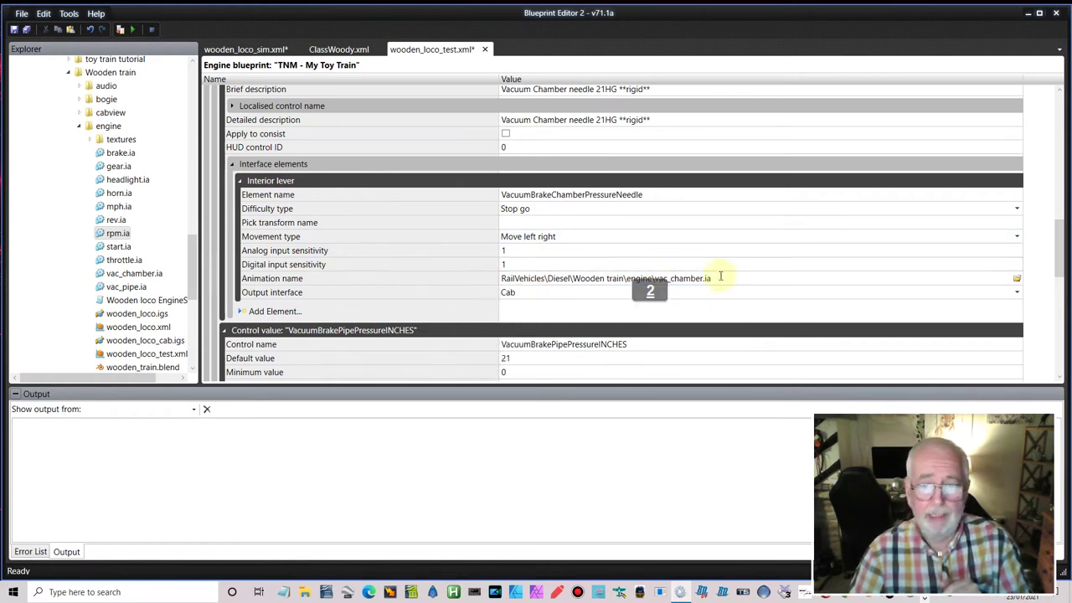
Step: Compare the needle lever's Analog and Digital input sensitivity values
click(545, 265)
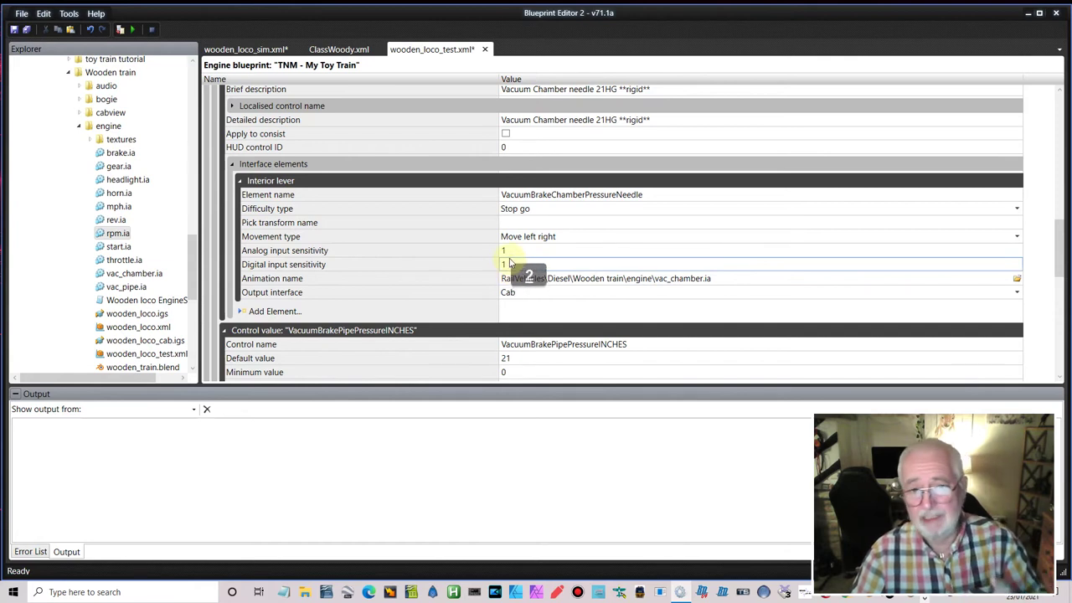
click(509, 253)
click(512, 262)
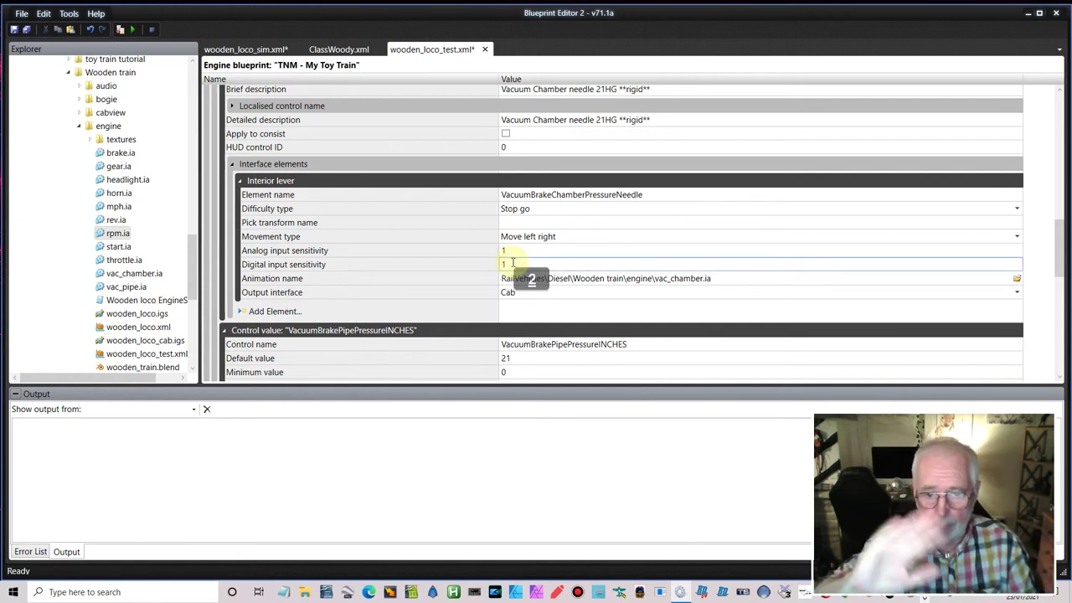
click(514, 251)
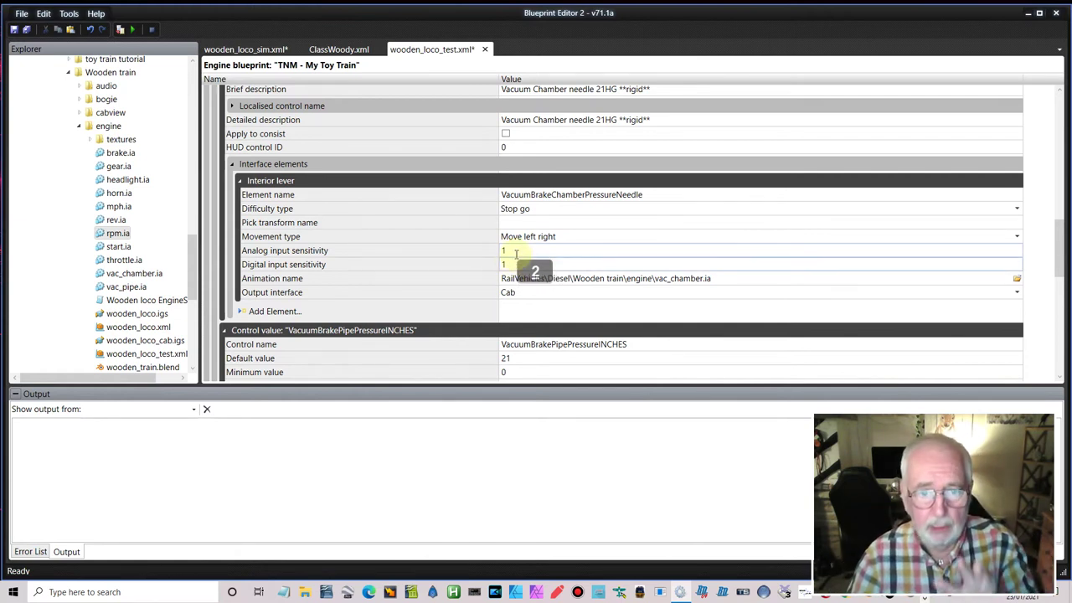
click(515, 261)
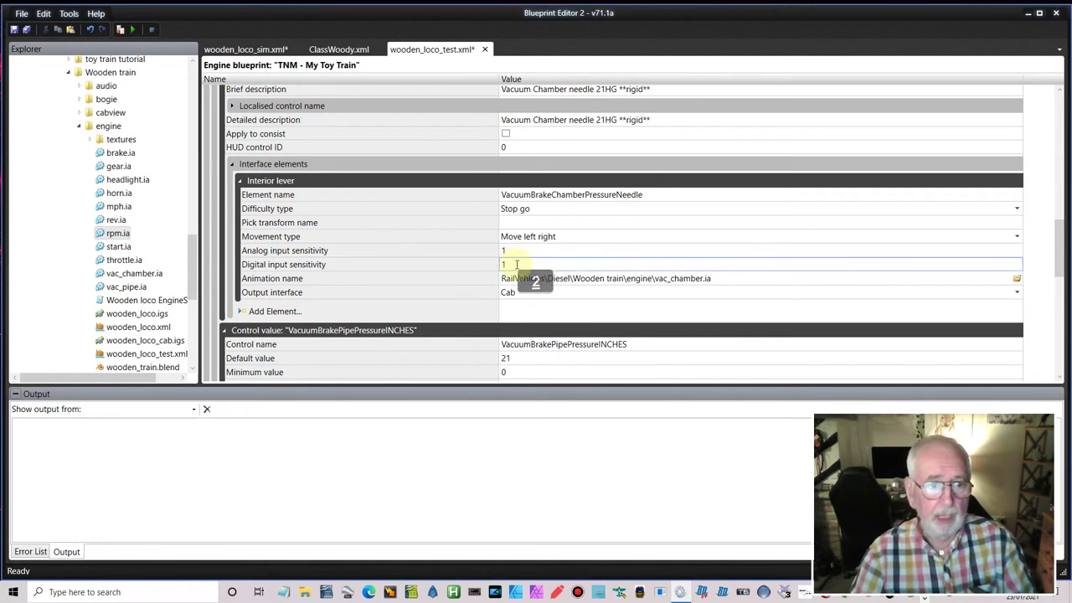
Step: Check the pipe gauge's default value of 21 and its brief description, then expand its Interior lever properties
scroll(552, 171, up, 1)
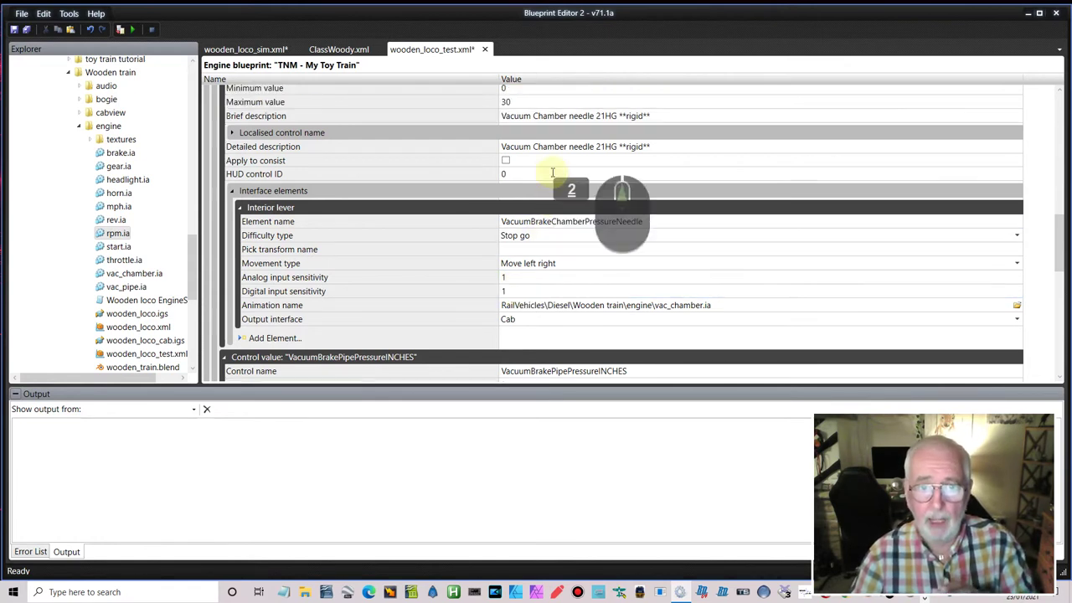
scroll(552, 172, up, 2)
scroll(379, 283, down, 2)
scroll(378, 283, down, 5)
click(507, 249)
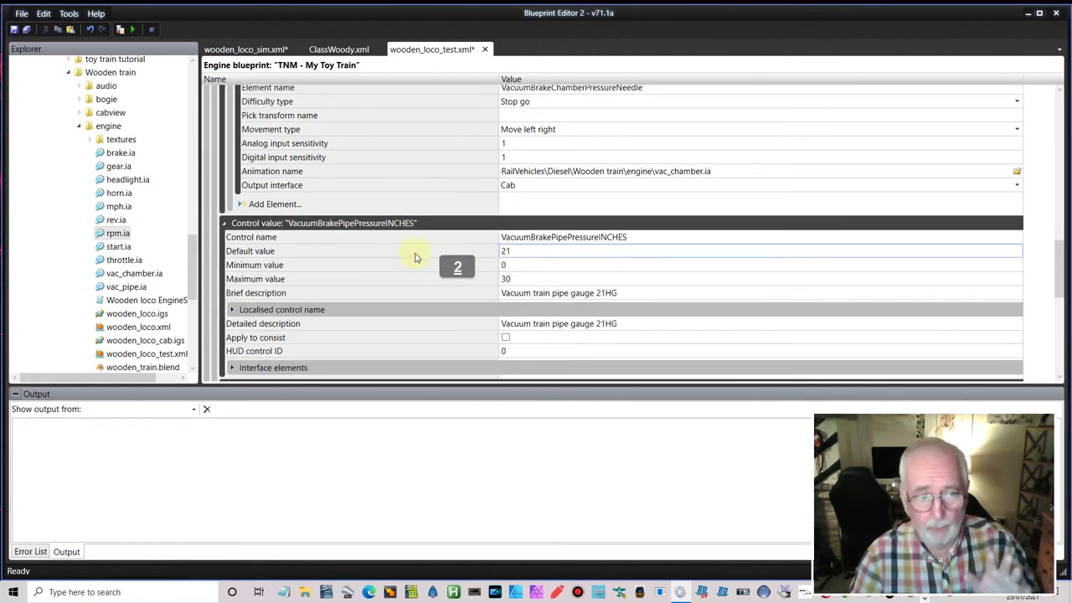
click(545, 292)
scroll(552, 293, down, 3)
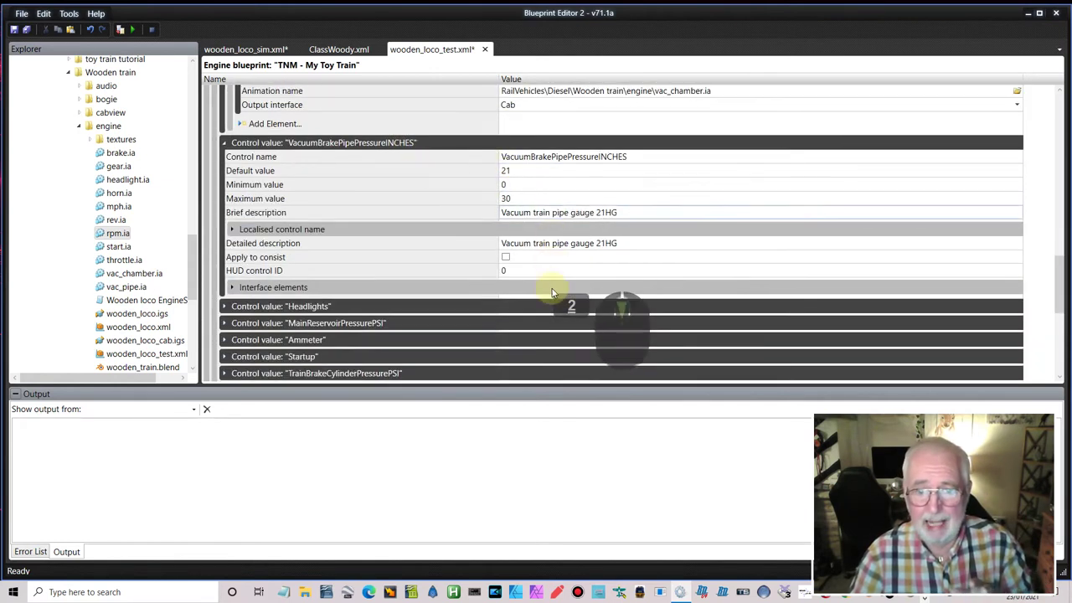
scroll(552, 292, down, 2)
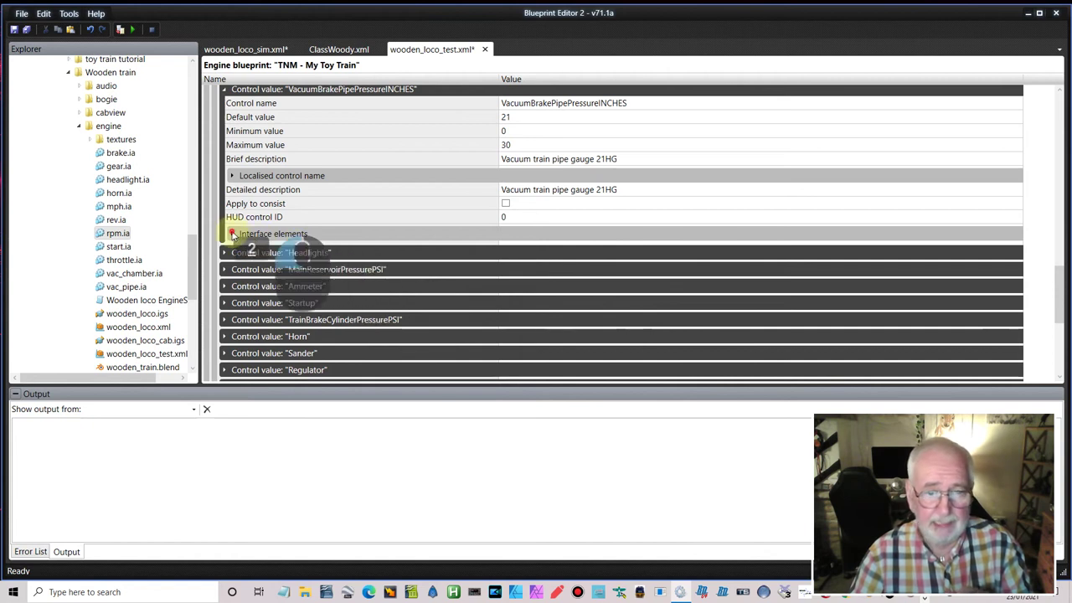
click(233, 235)
click(240, 251)
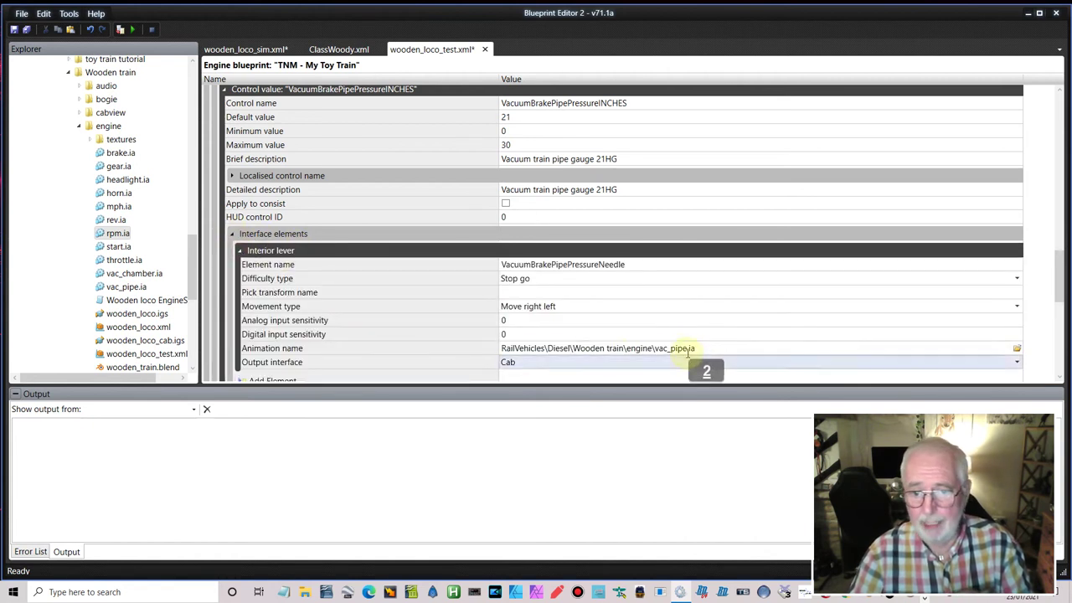
scroll(716, 331, down, 2)
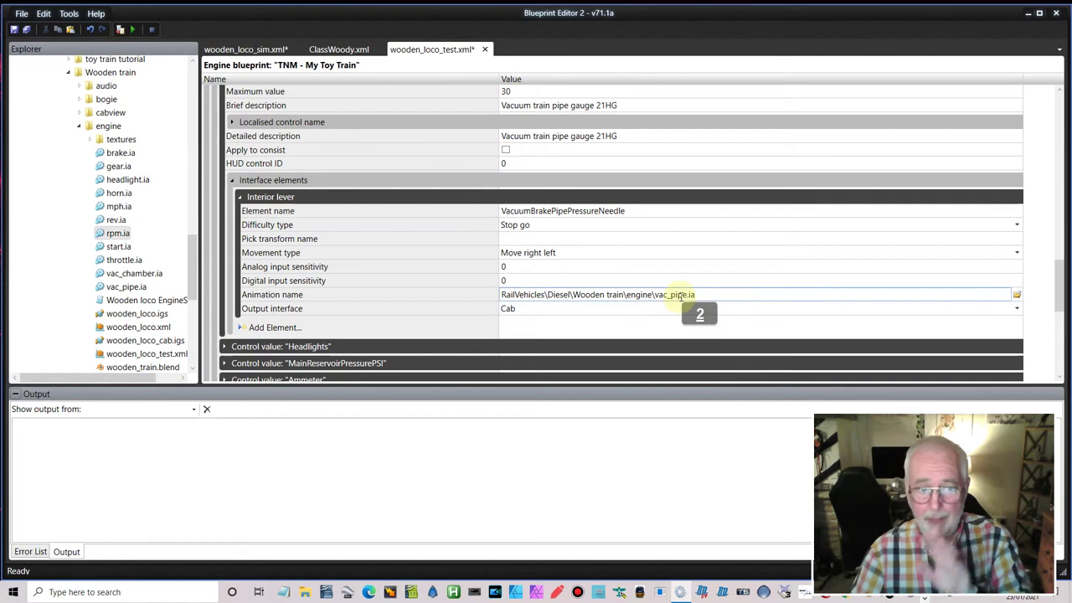
Step: Set Analog and Digital input sensitivity to 1 and keep the Stop go difficulty type
click(509, 267)
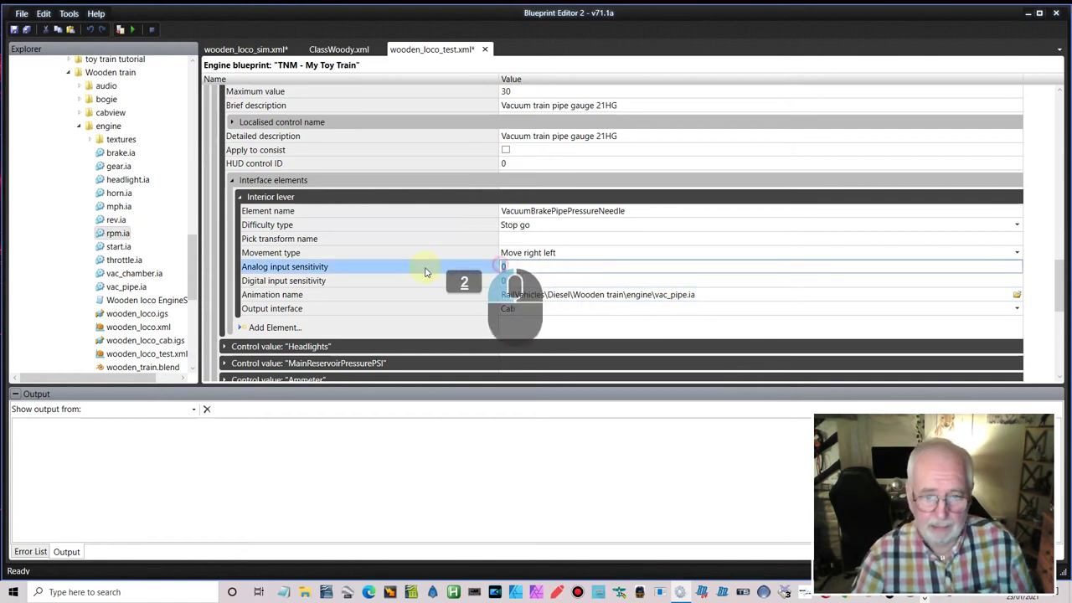
text(1)
key(Return)
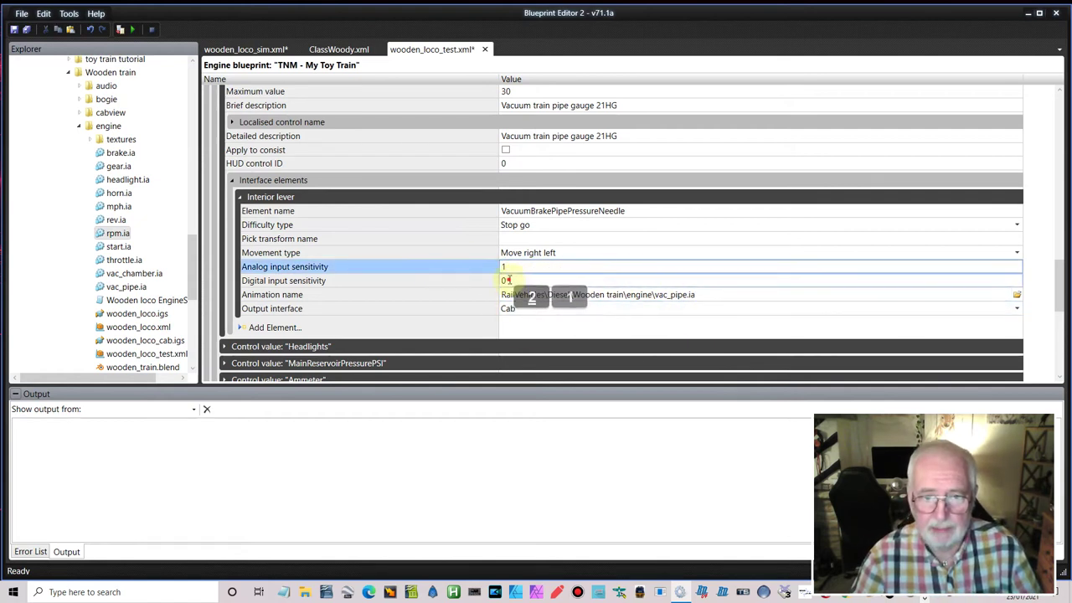
click(572, 282)
text(1)
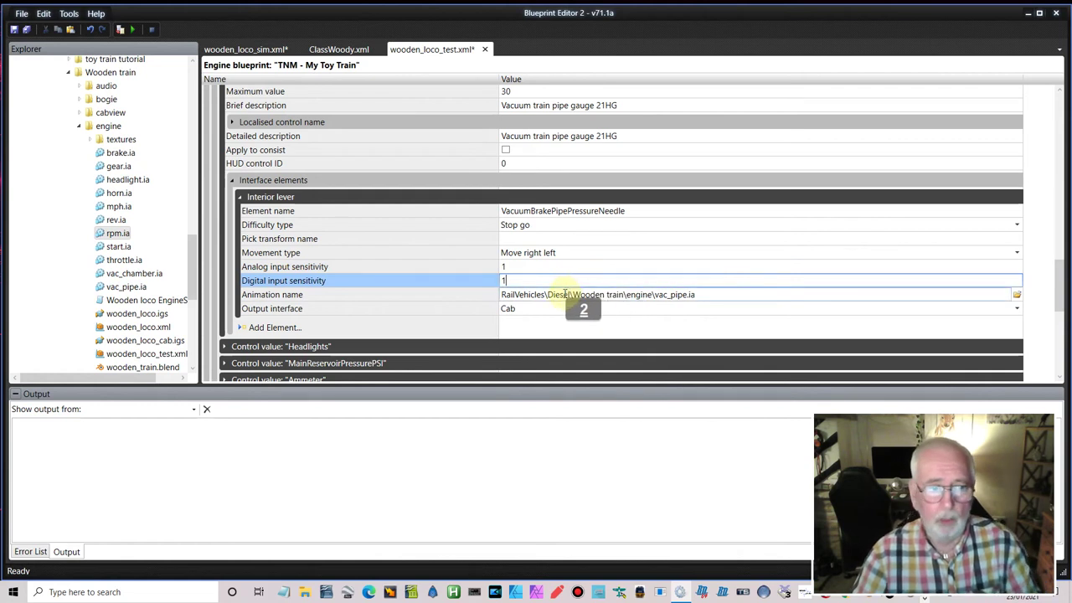
click(552, 225)
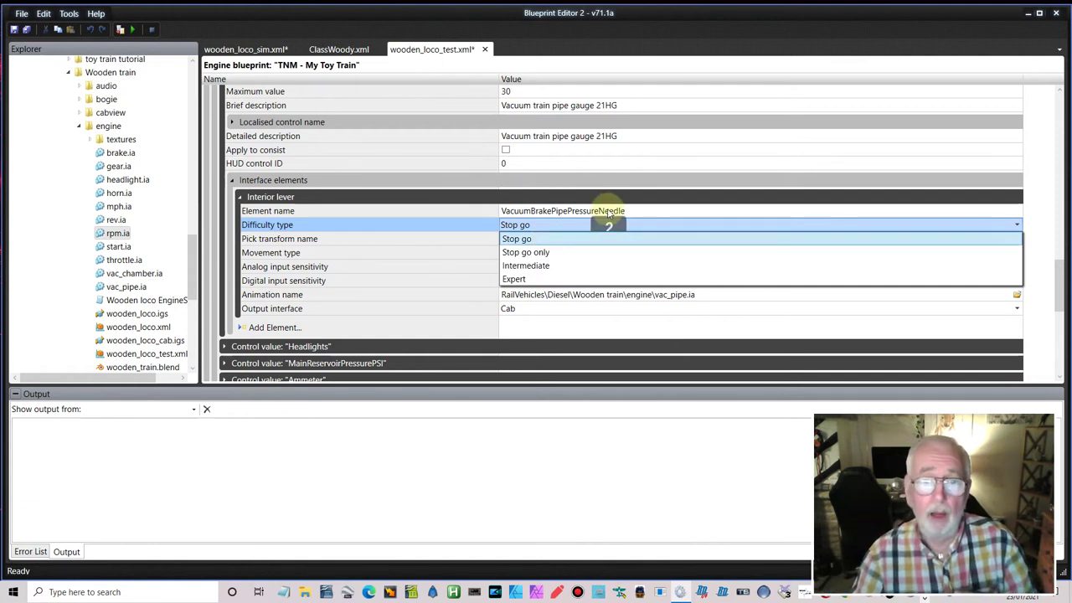
click(599, 236)
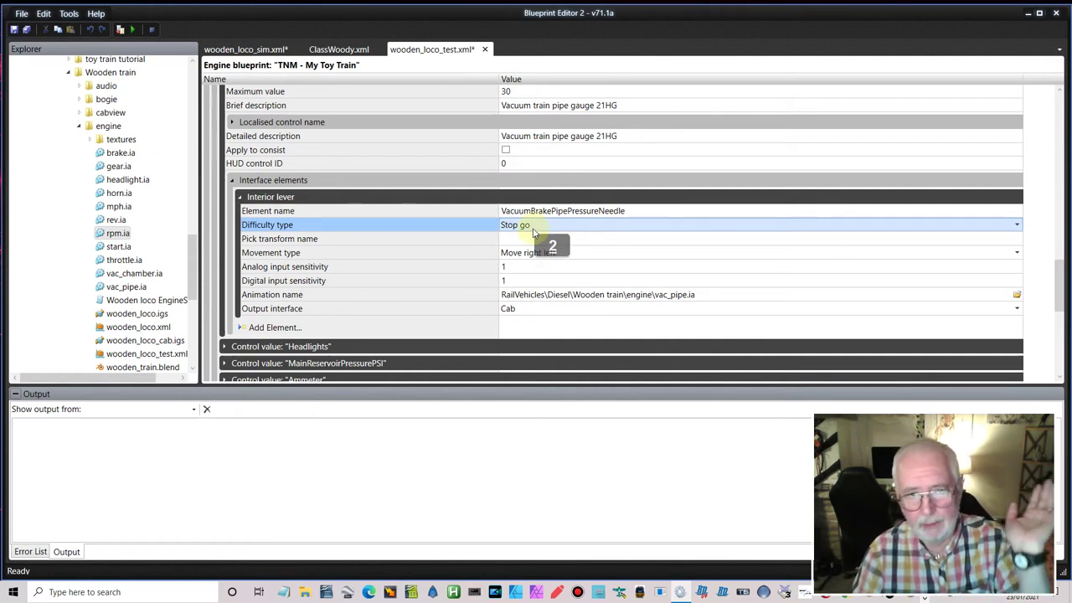
scroll(435, 272, down, 2)
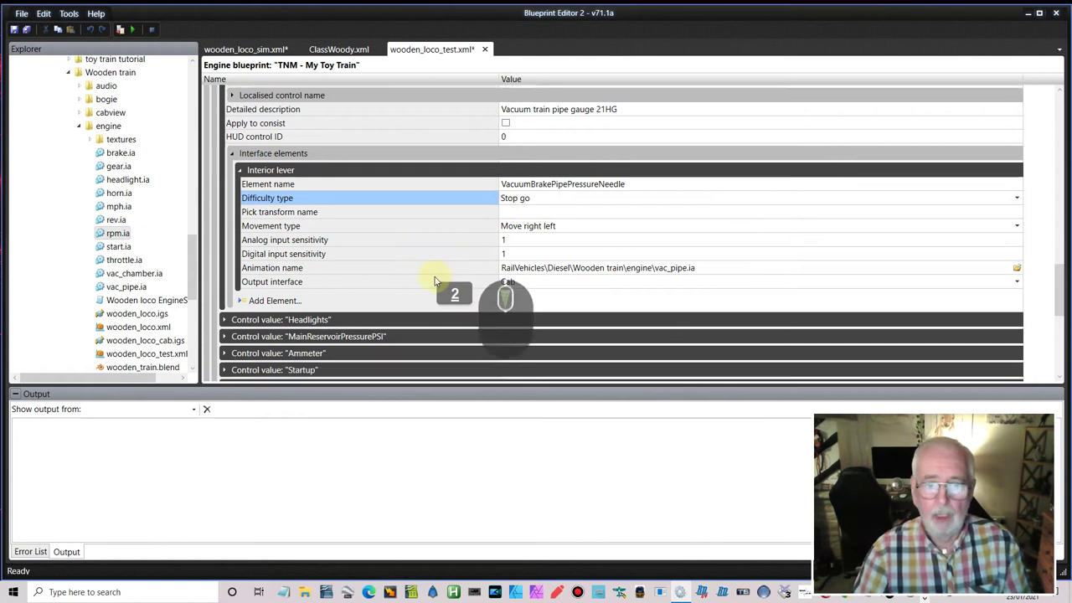
scroll(318, 275, down, 2)
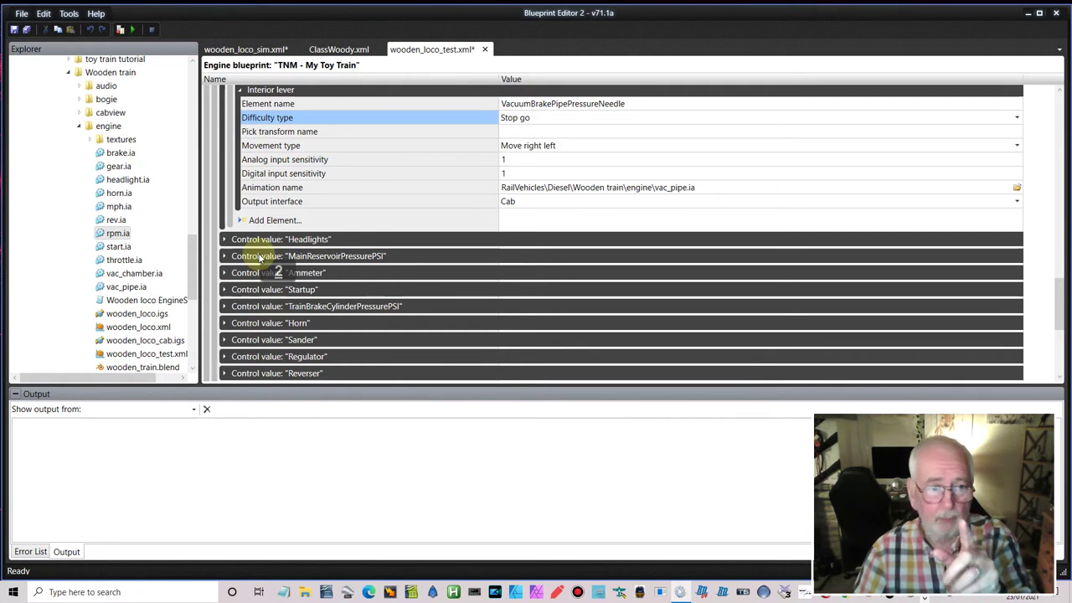
Step: Expand the Startup control value and check its default 0, minimum 0 and maximum 1
scroll(268, 262, down, 2)
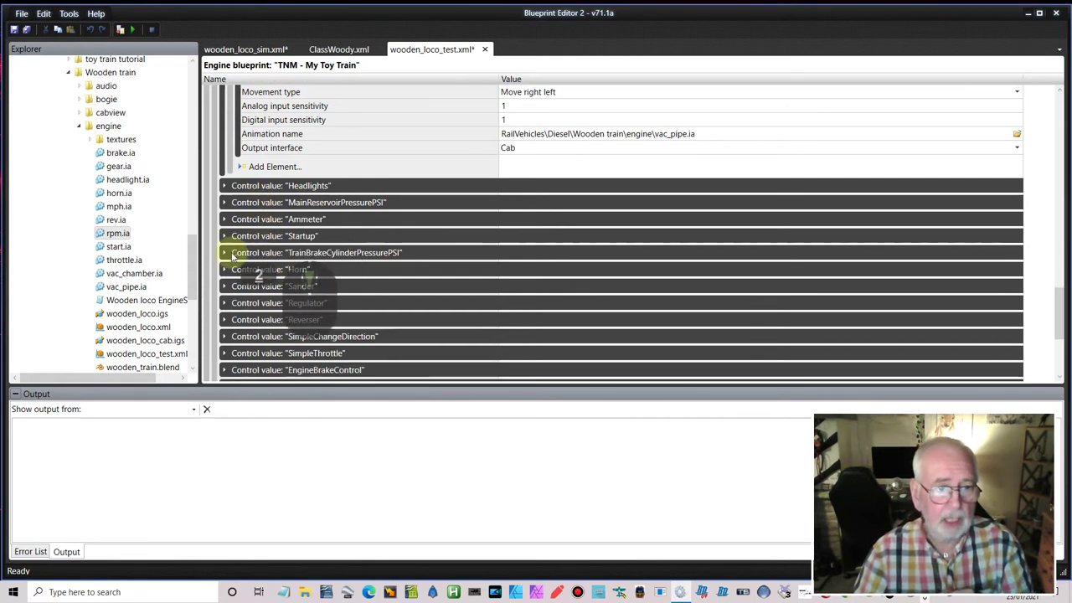
click(225, 237)
scroll(391, 282, down, 2)
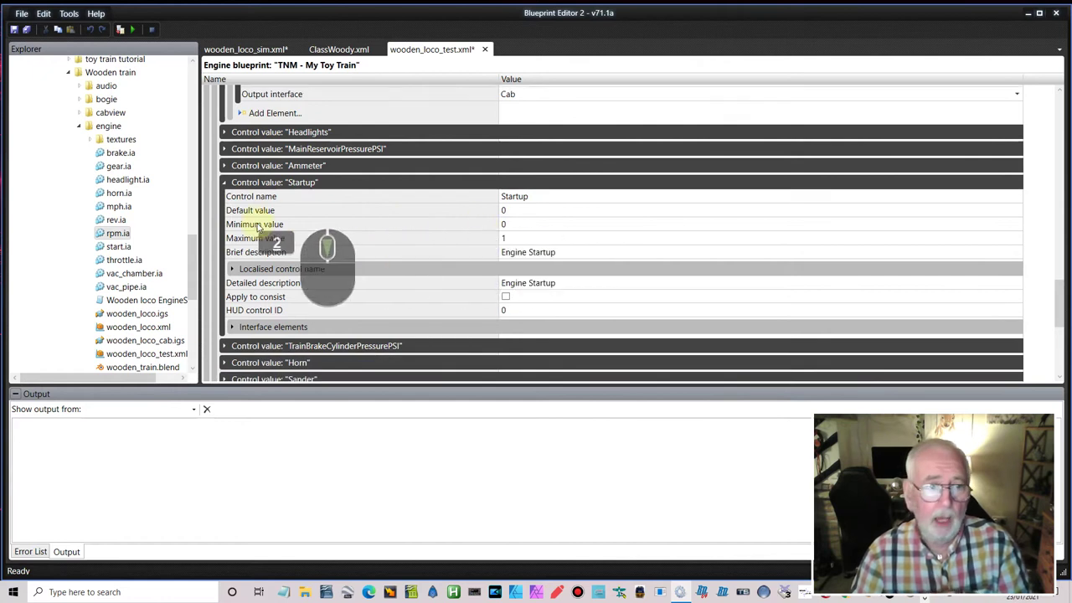
double_click(510, 210)
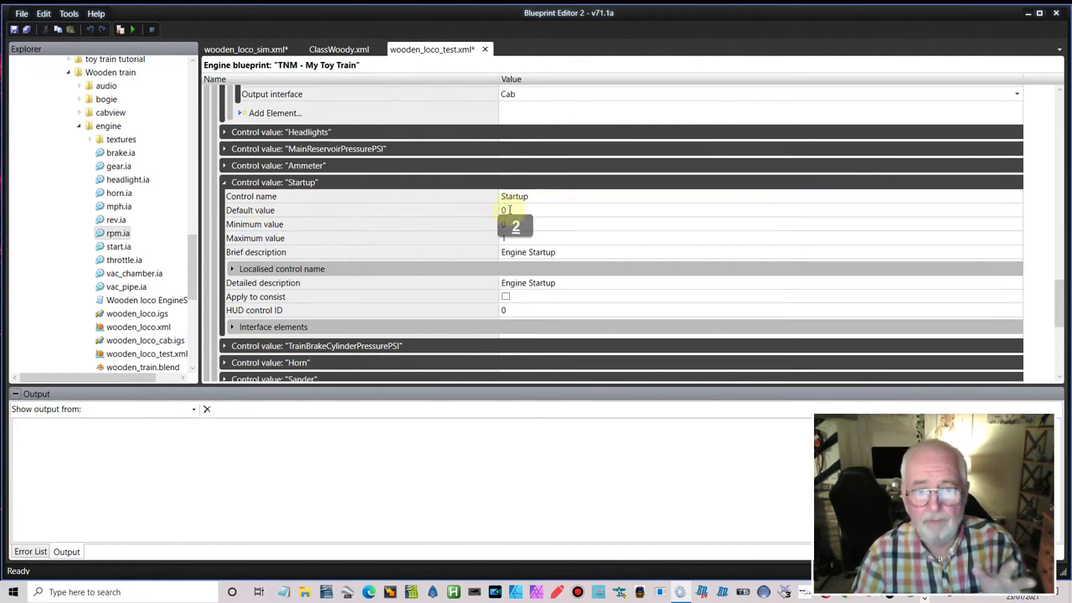
double_click(510, 225)
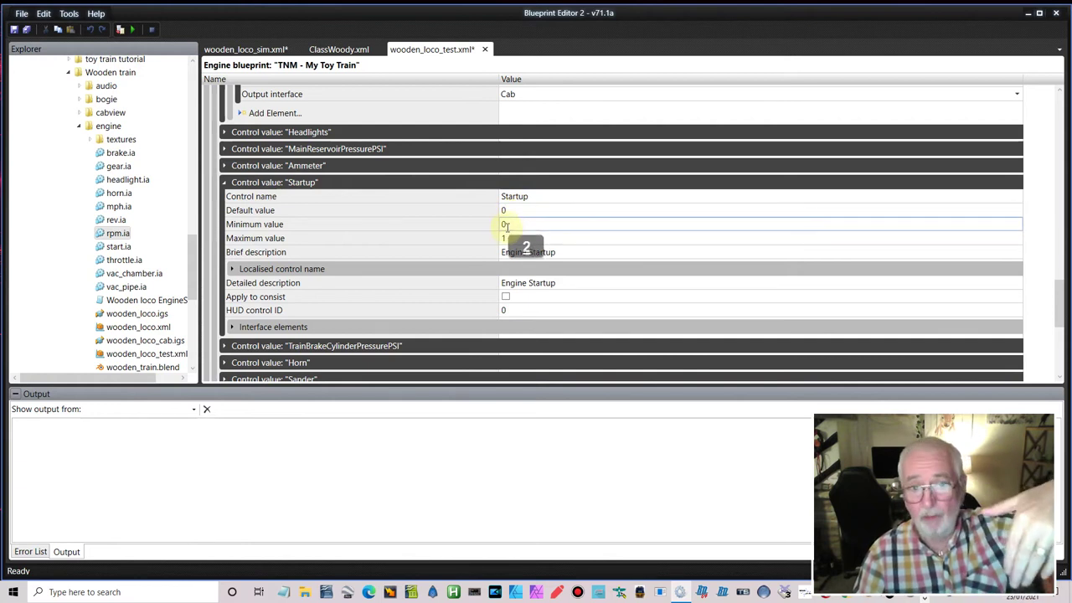
double_click(512, 237)
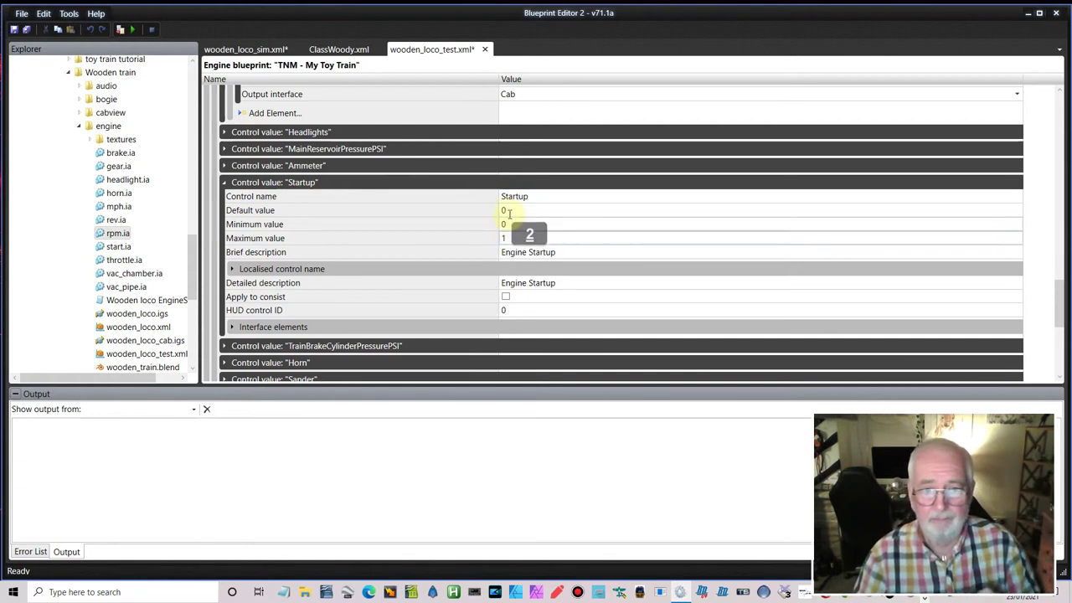
double_click(509, 210)
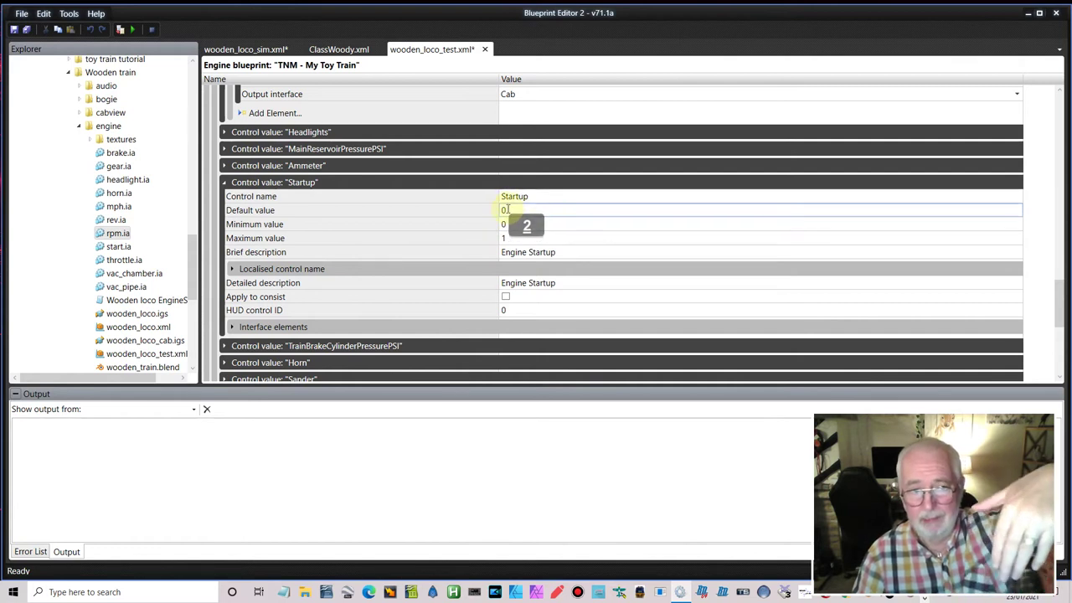
click(504, 214)
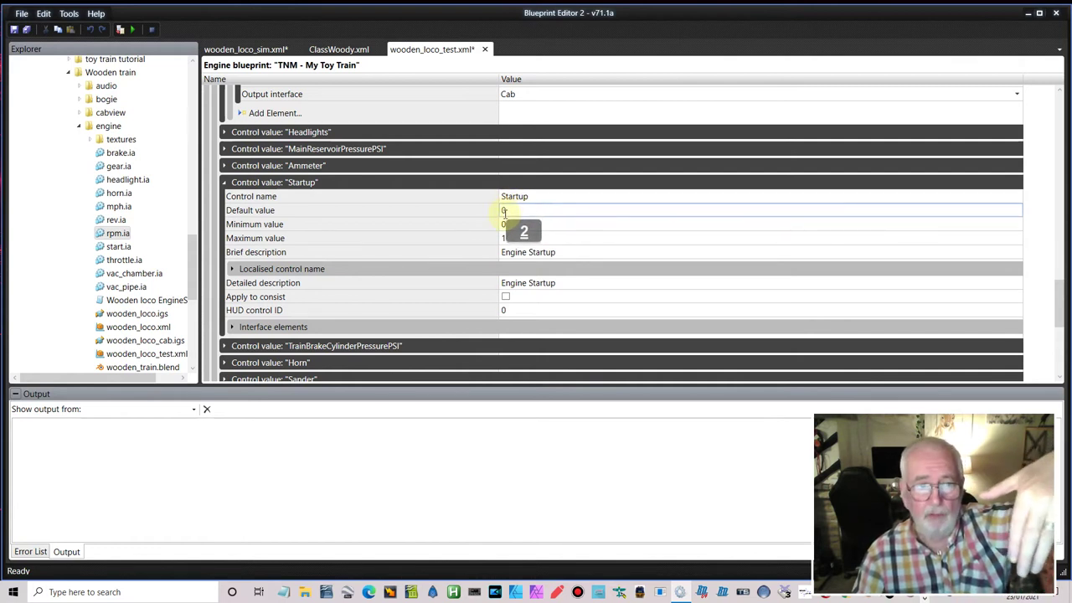
click(506, 223)
double_click(506, 223)
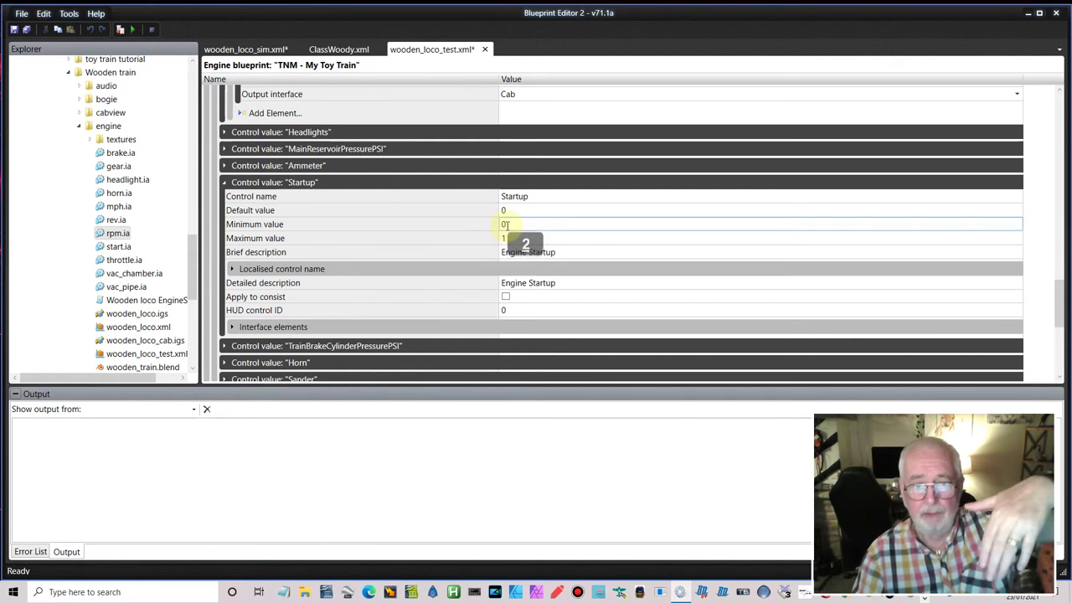
double_click(506, 236)
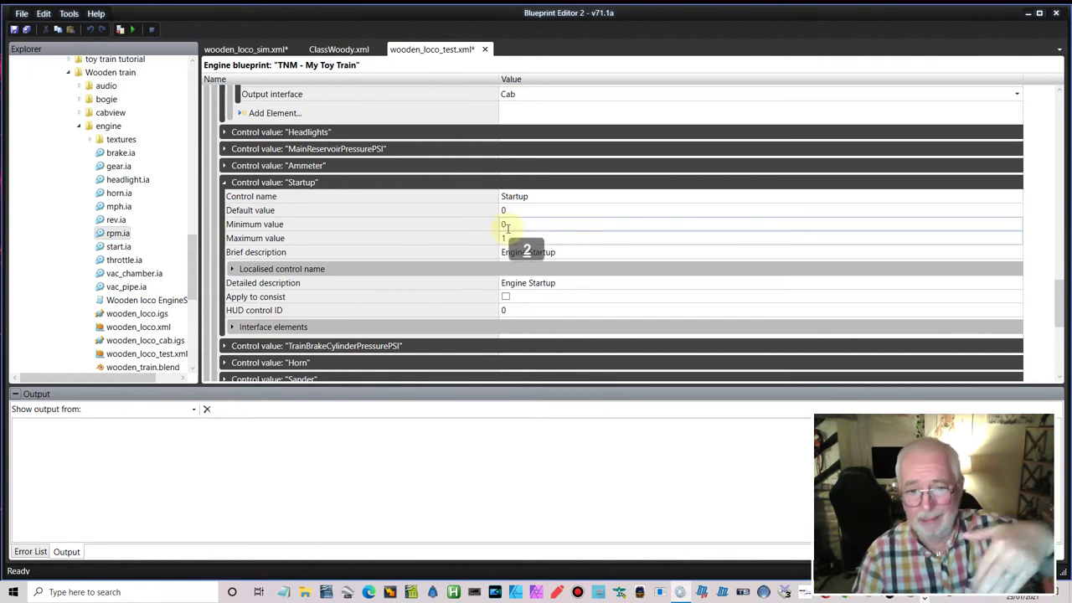
scroll(536, 284, down, 1)
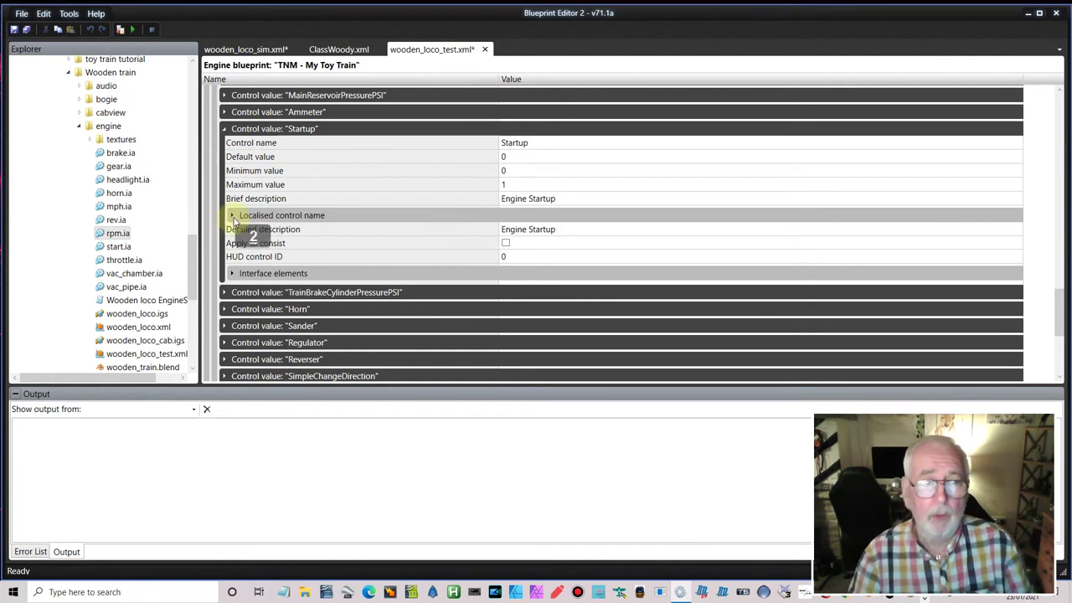
Step: Copy the brief description 'Engine Startup' into the English localised control name
click(234, 216)
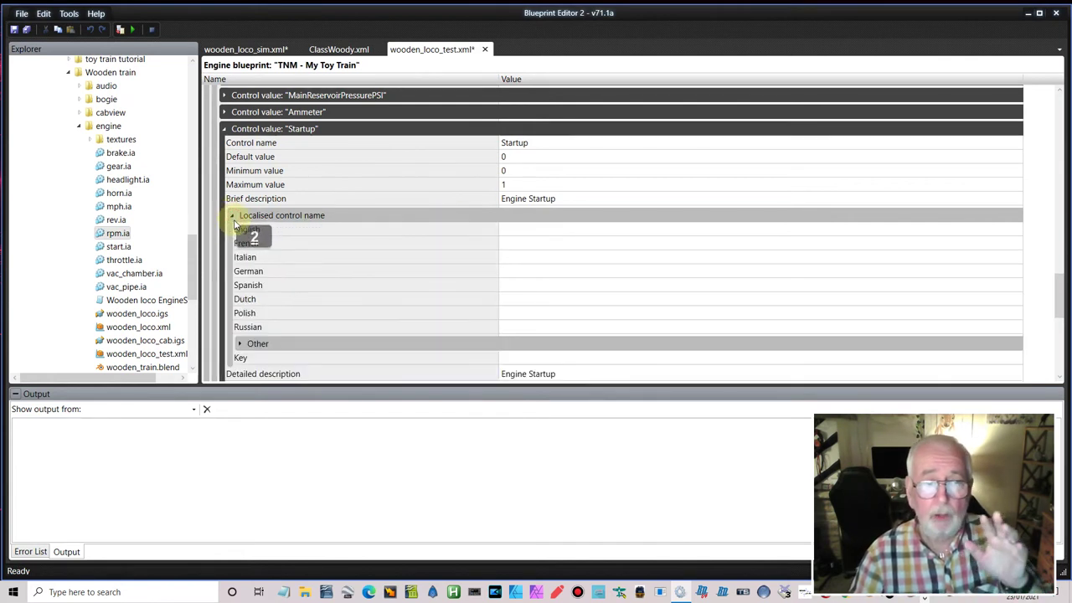
double_click(571, 198)
right_click(528, 199)
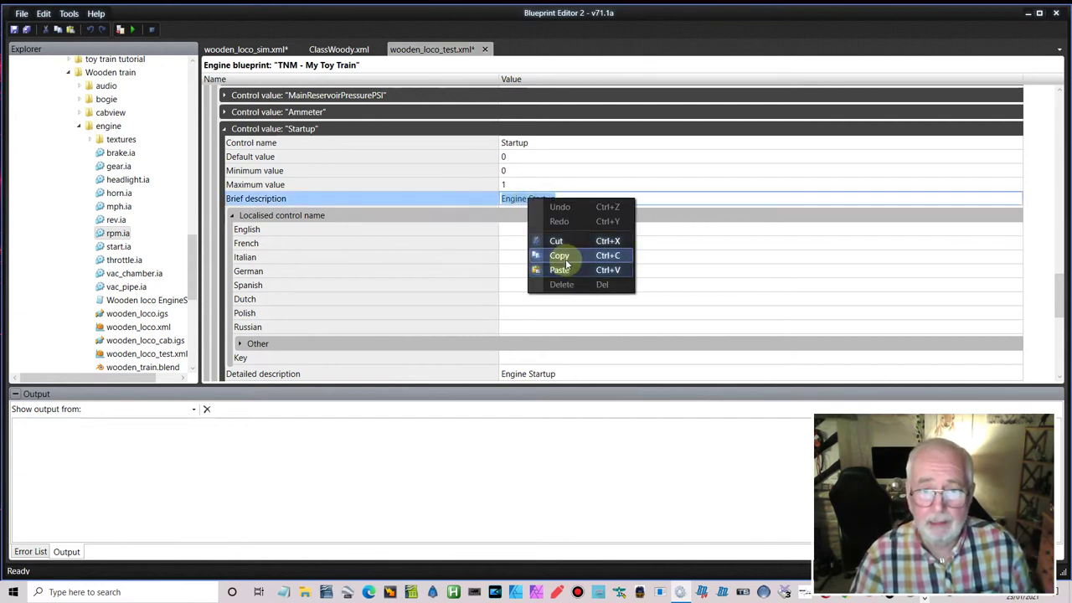
click(559, 255)
double_click(511, 229)
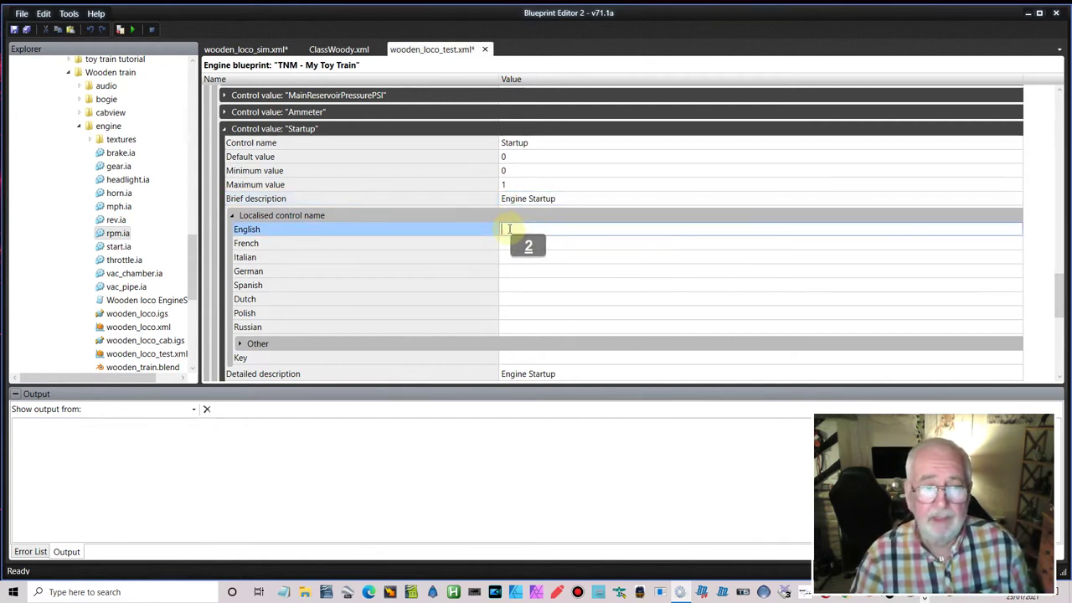
right_click(508, 229)
click(540, 301)
scroll(513, 292, down, 2)
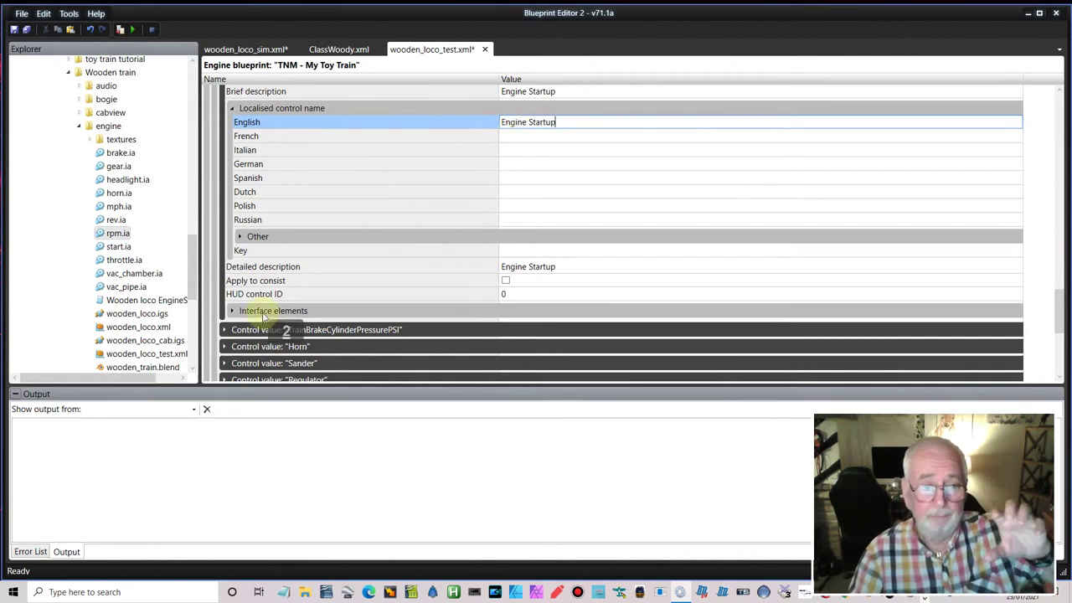
Step: Expand the Startup interior notched lever and rename its element from Start to Startup
click(235, 312)
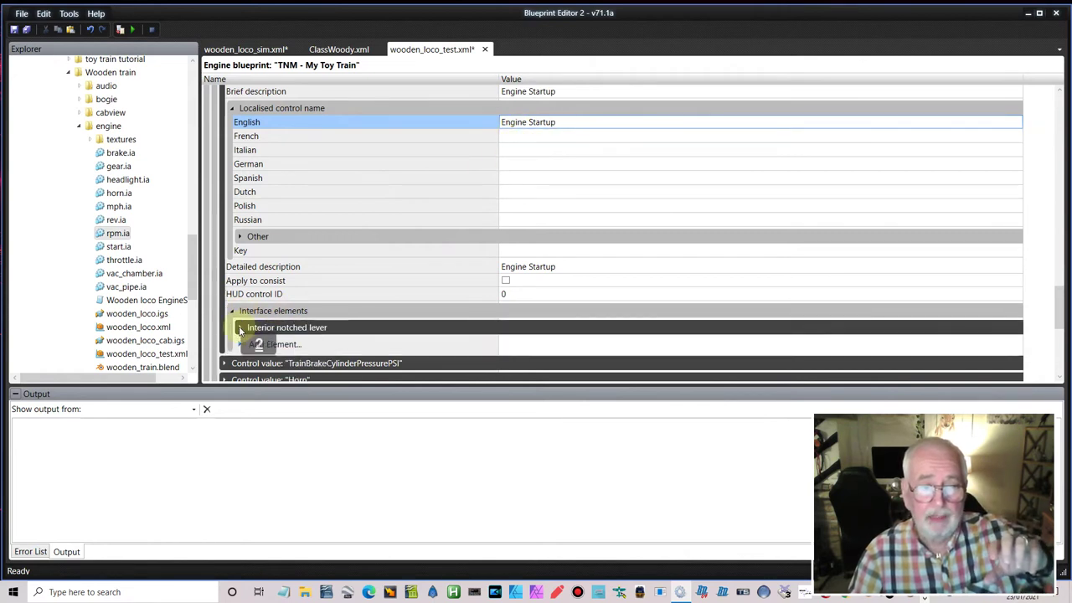
click(241, 328)
scroll(610, 272, down, 2)
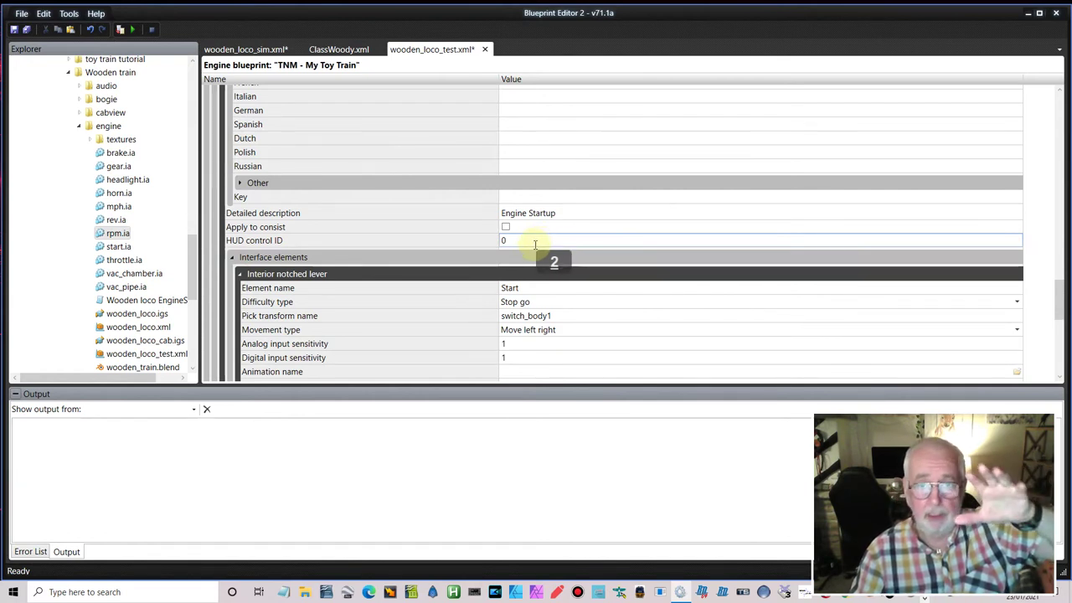
scroll(540, 199, up, 2)
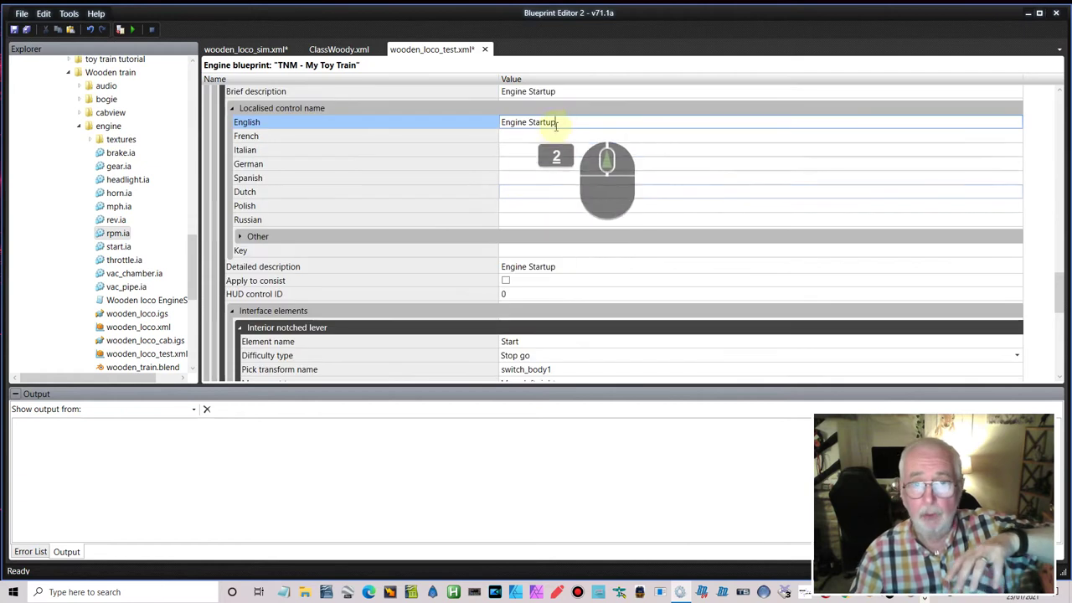
scroll(466, 329, down, 3)
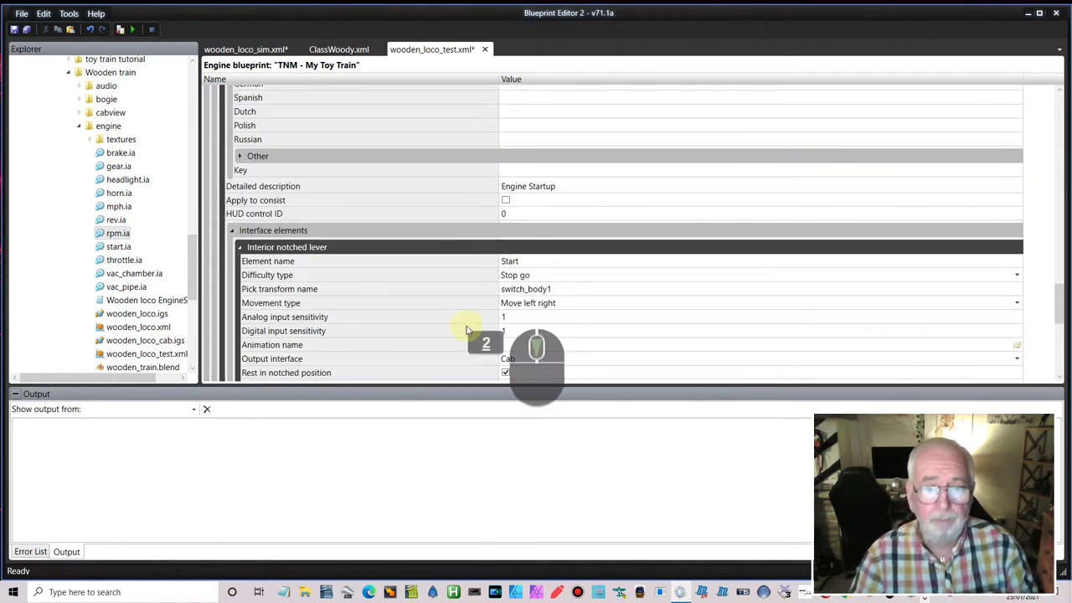
scroll(466, 329, down, 1)
click(528, 234)
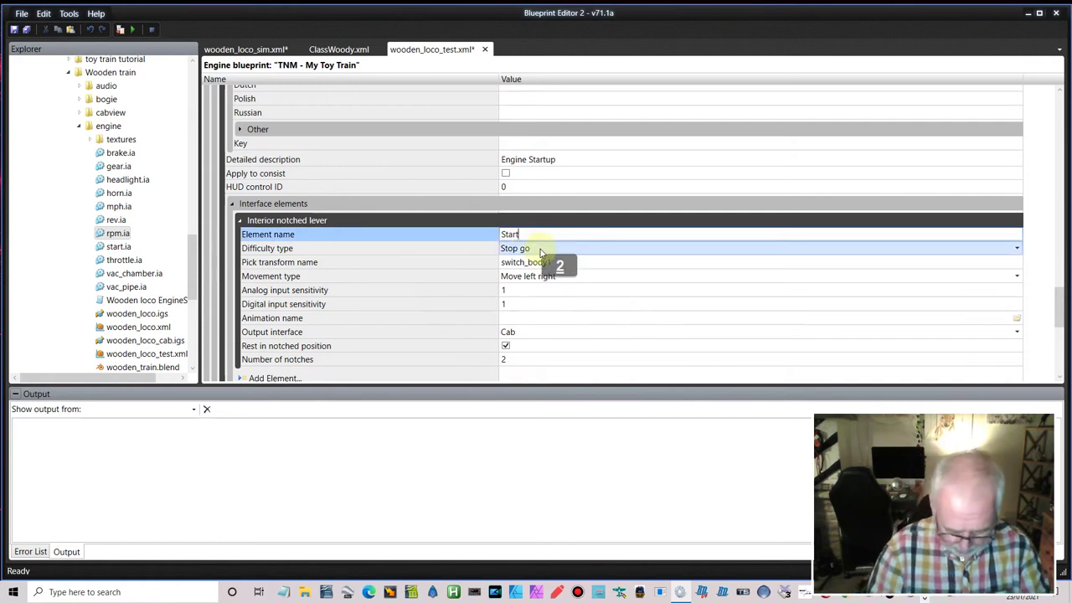
text(up)
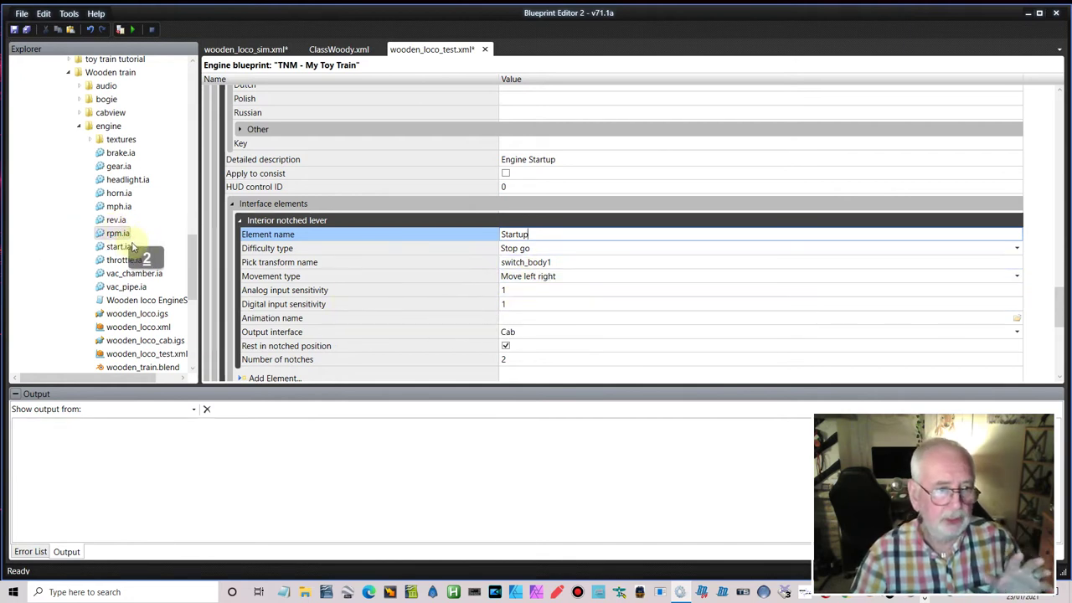
scroll(138, 240, down, 2)
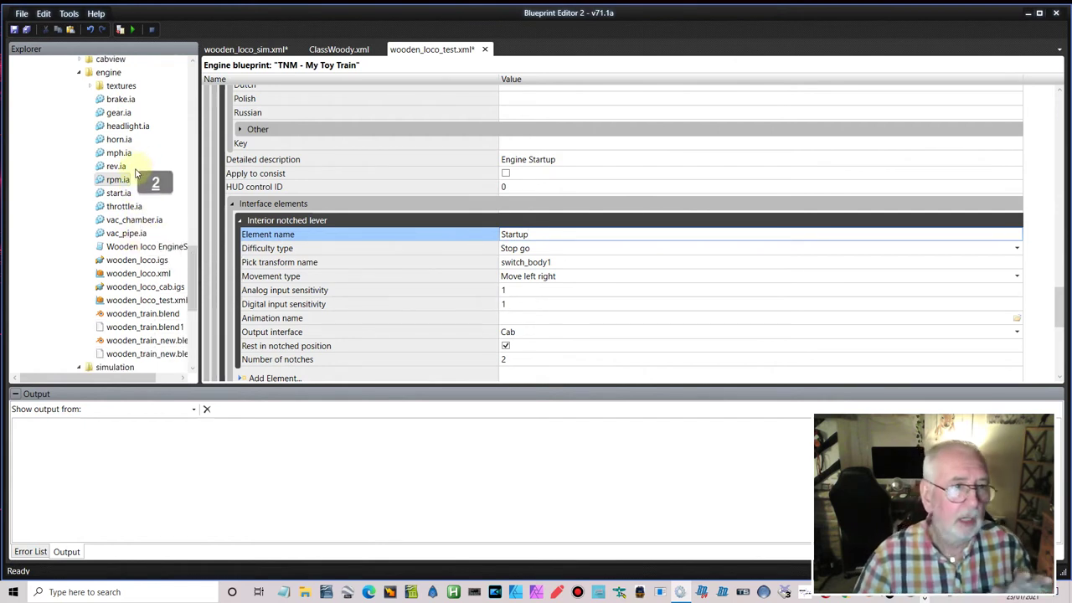
Step: Copy the start.ia path from the Explorer into the lever's Animation name field
right_click(126, 193)
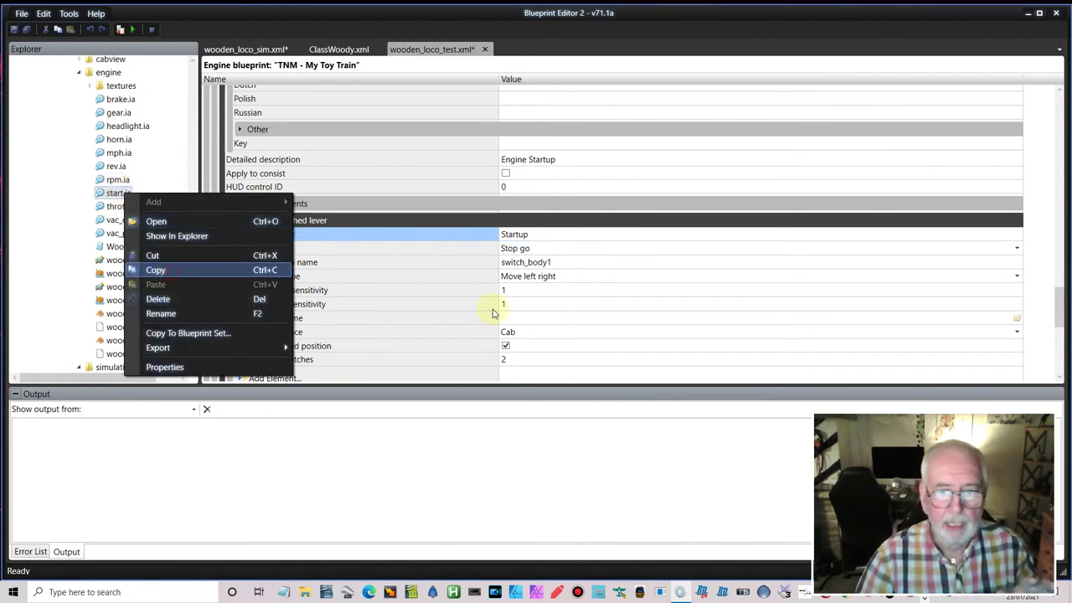
click(172, 270)
click(530, 318)
right_click(530, 318)
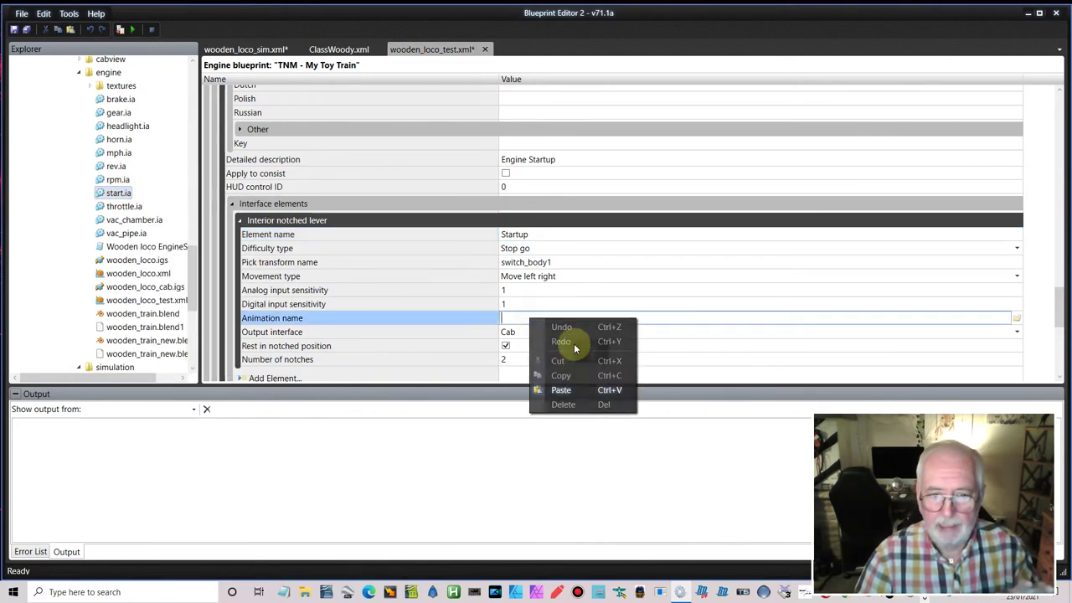
click(590, 388)
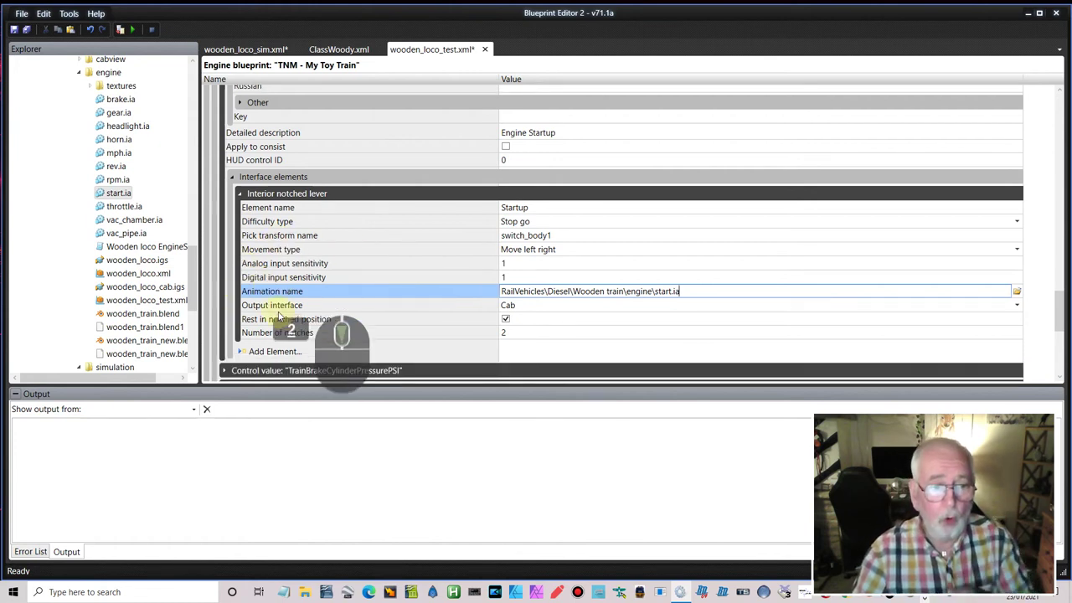
Step: Add a new Interior push button element below the Startup notched lever and expand its properties
scroll(243, 305, down, 2)
click(276, 324)
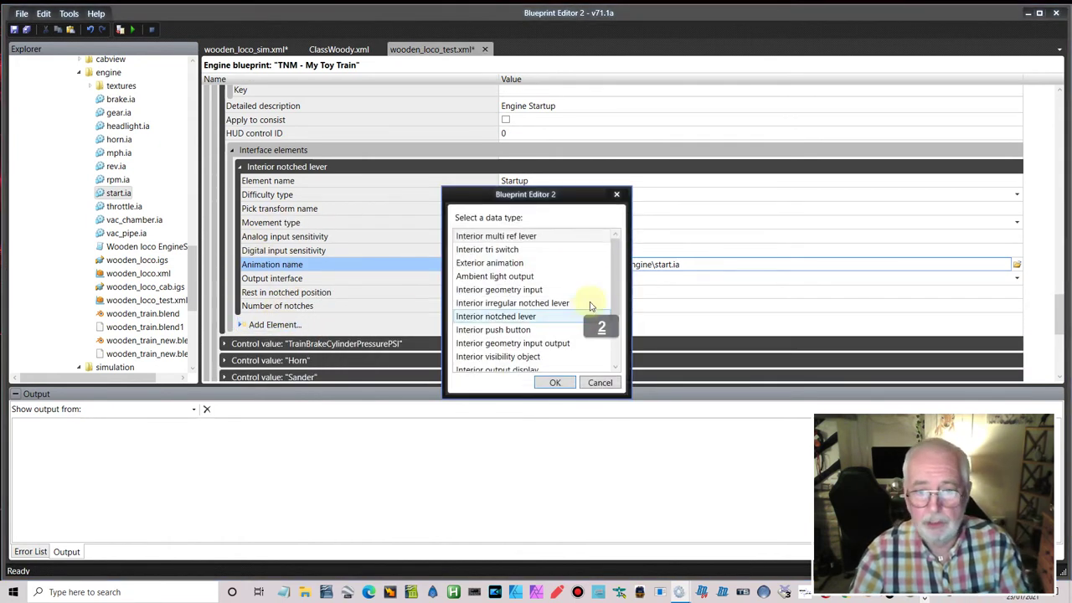
click(534, 331)
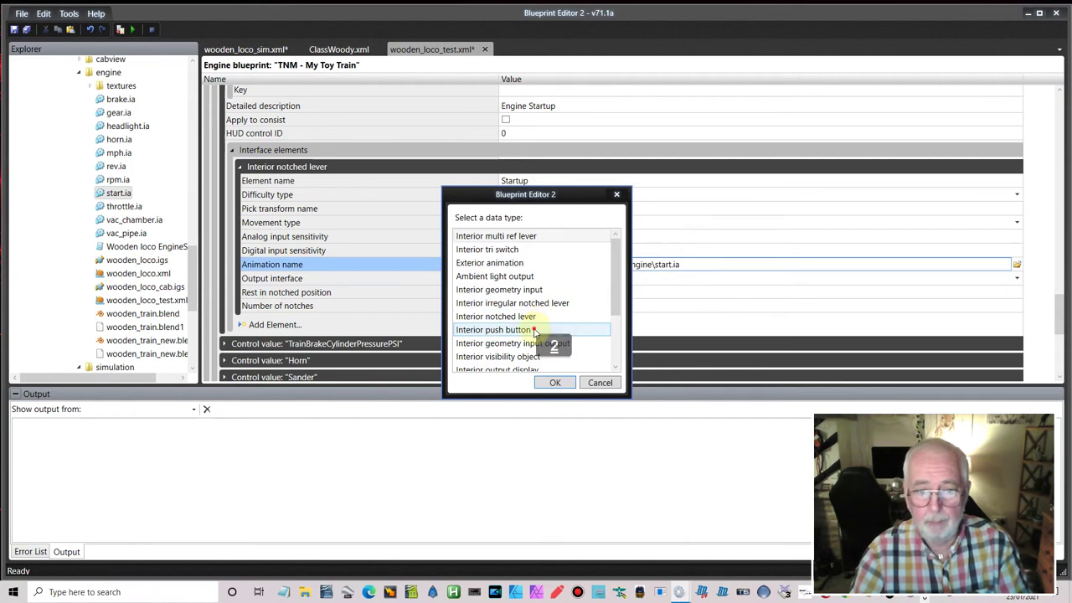
click(554, 383)
scroll(240, 280, down, 2)
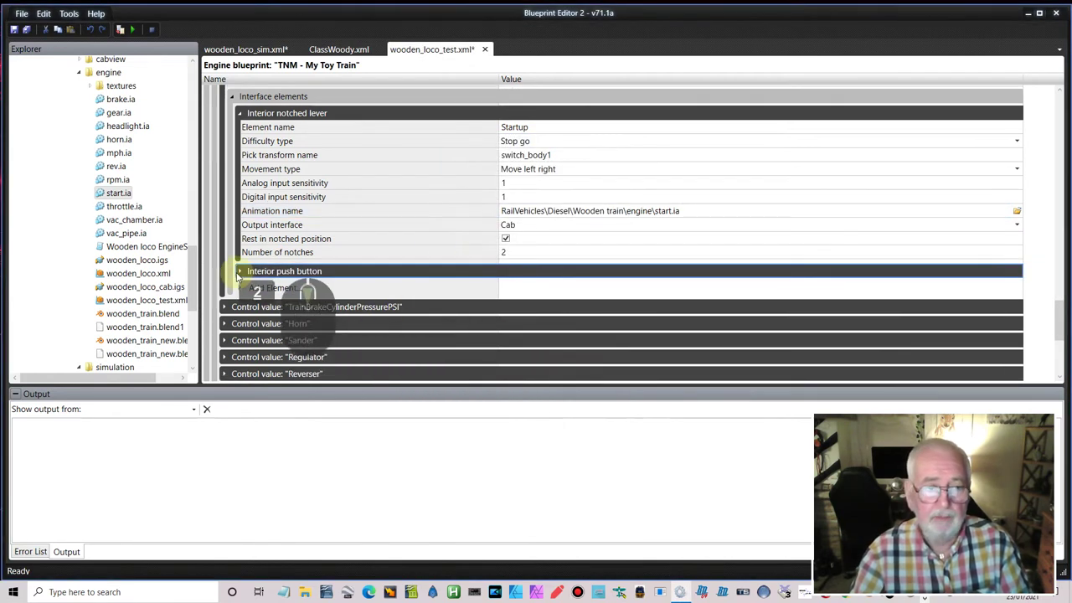
click(240, 271)
scroll(552, 308, down, 2)
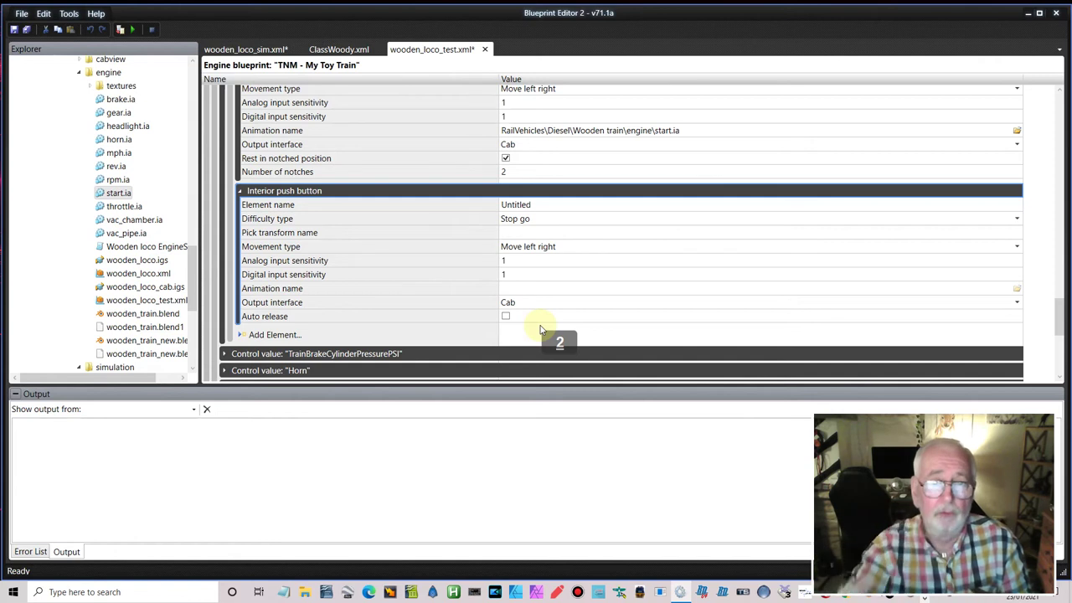
scroll(514, 191, up, 2)
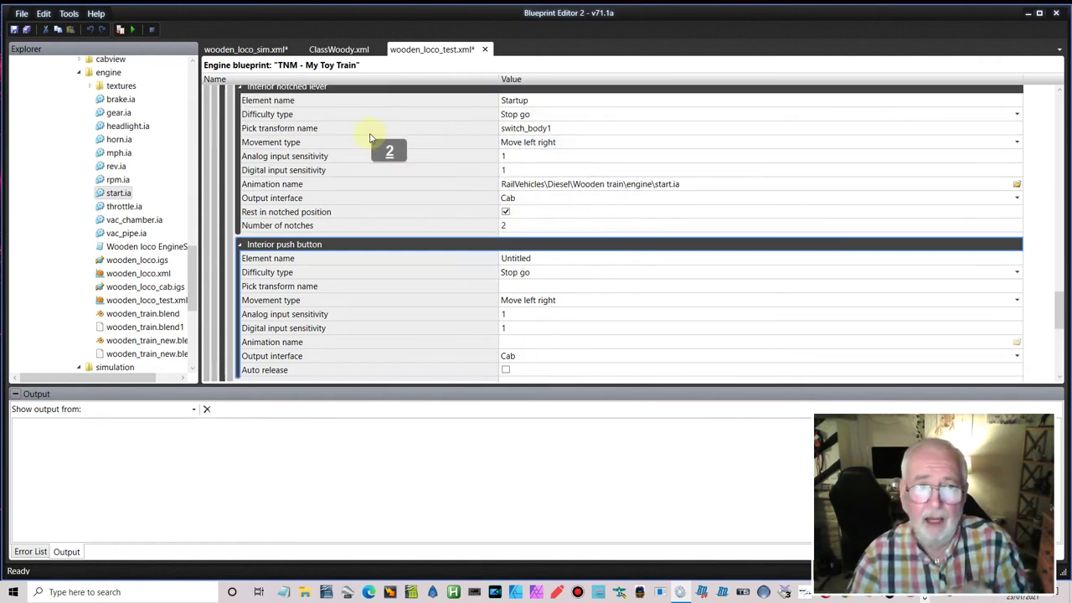
click(514, 170)
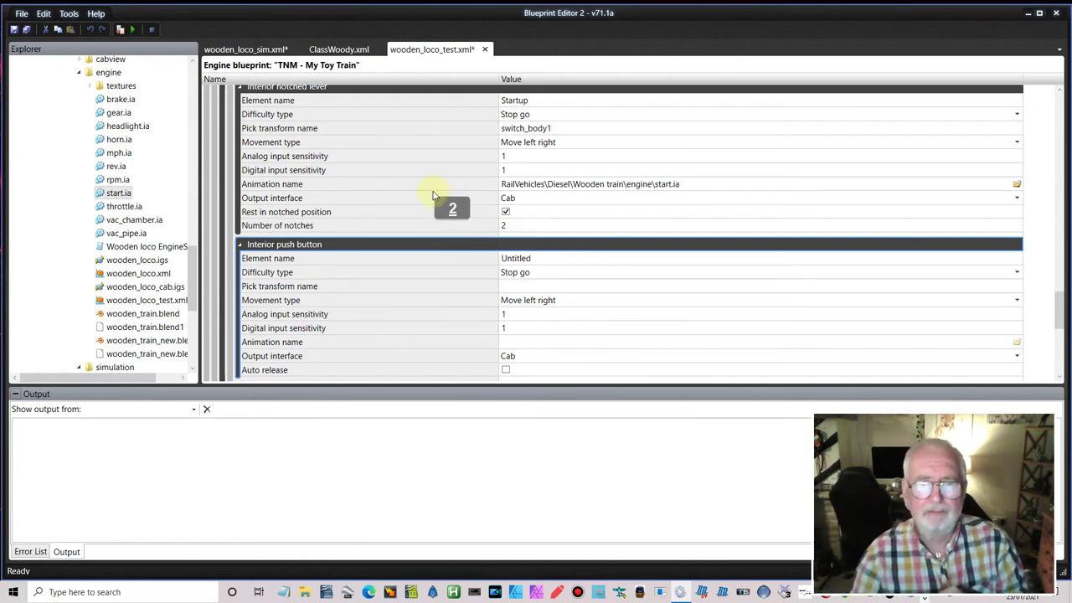
Step: Copy switch_body1 from the lever into the push button's pick transform name, then switch to Blender
scroll(431, 194, up, 1)
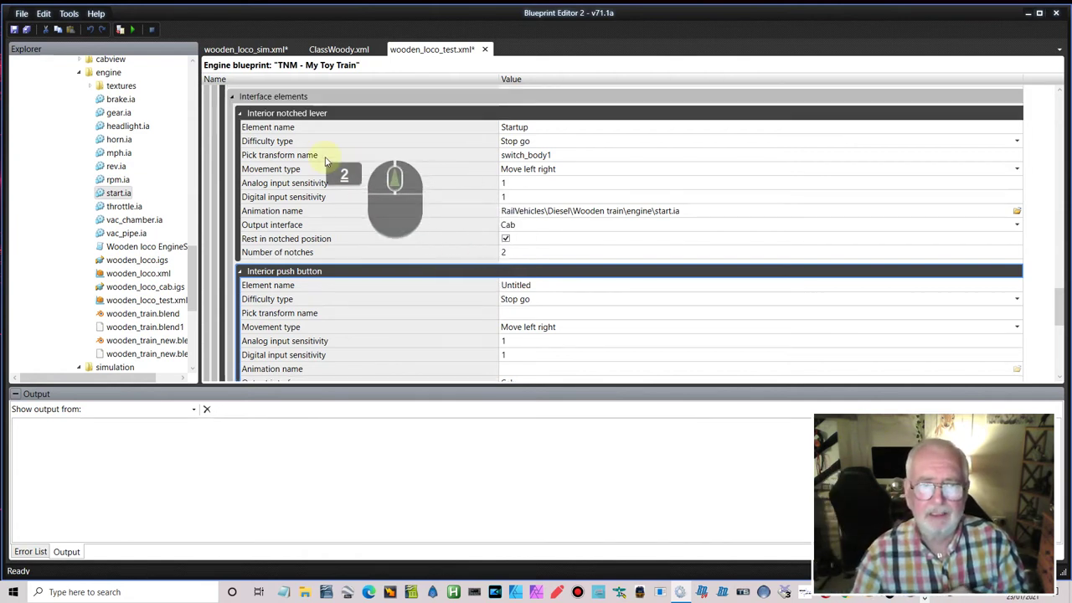
click(577, 156)
right_click(548, 172)
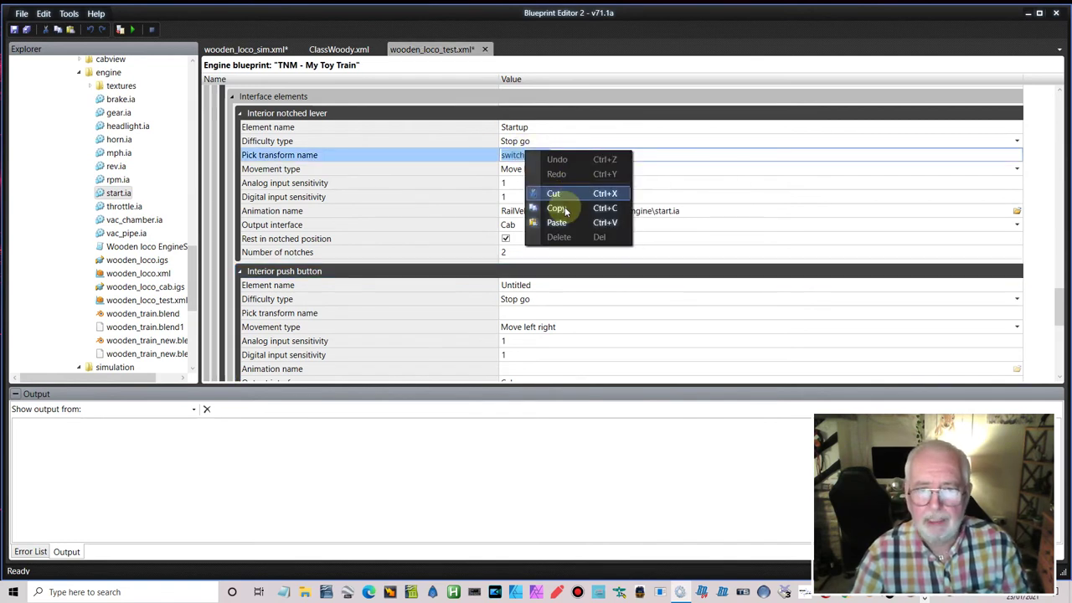
click(555, 209)
double_click(536, 313)
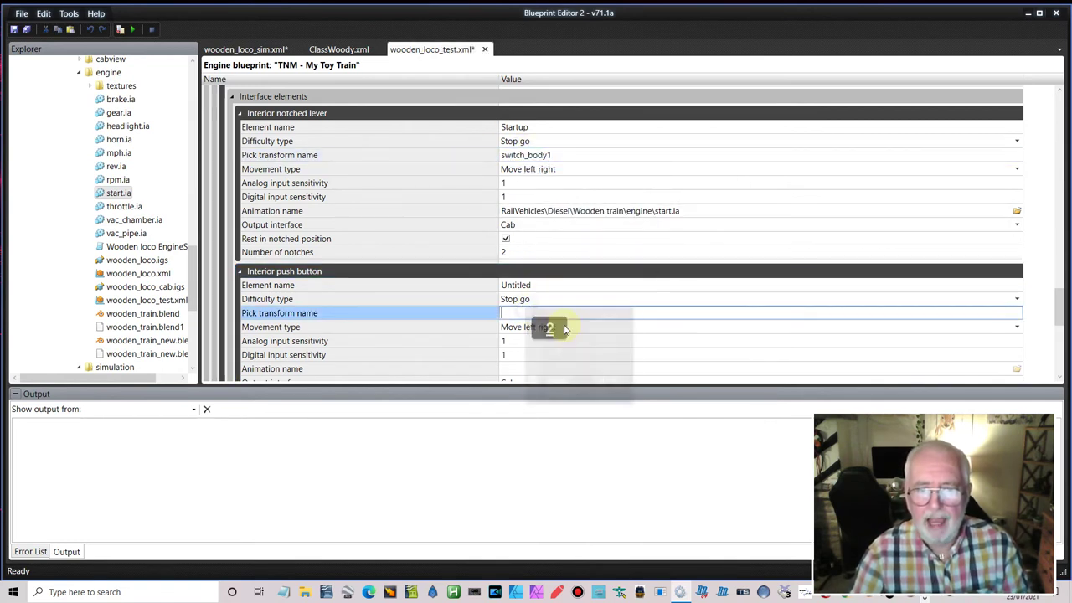
right_click(537, 308)
click(556, 376)
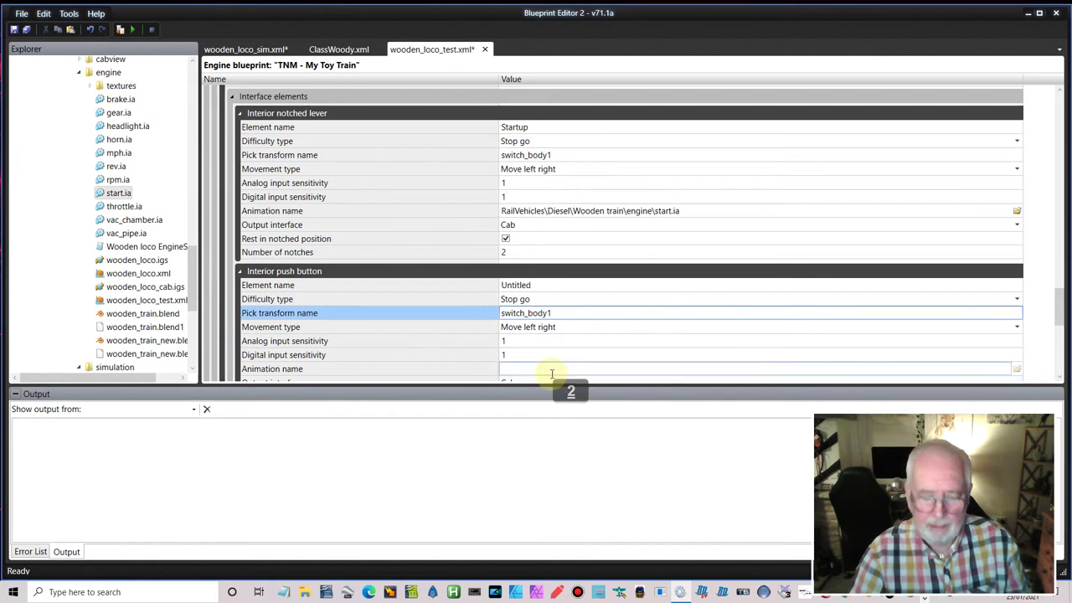
key(ctrl+super+Left)
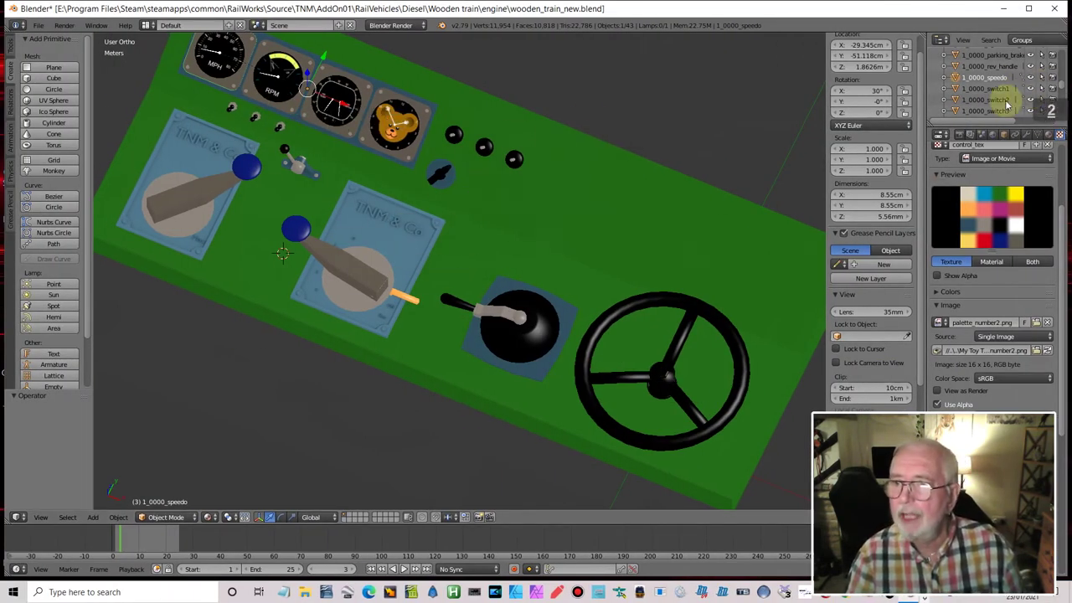
Step: Expand 1_0000_switch1 in the Outliner and check the full name of 1_0000_switch_body1
click(944, 88)
scroll(1023, 107, down, 1)
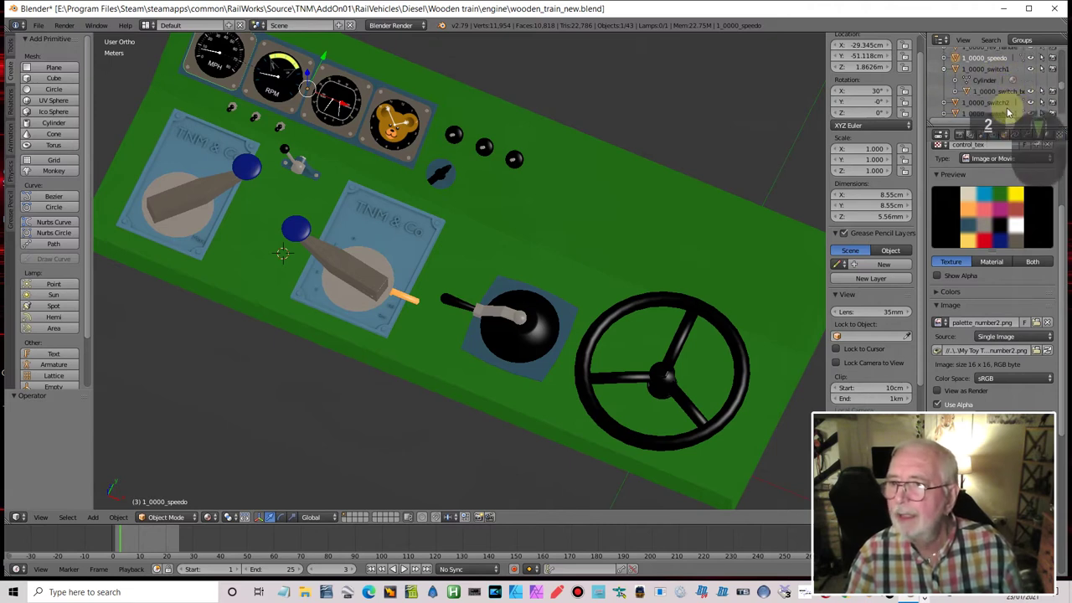
click(1009, 92)
double_click(1009, 92)
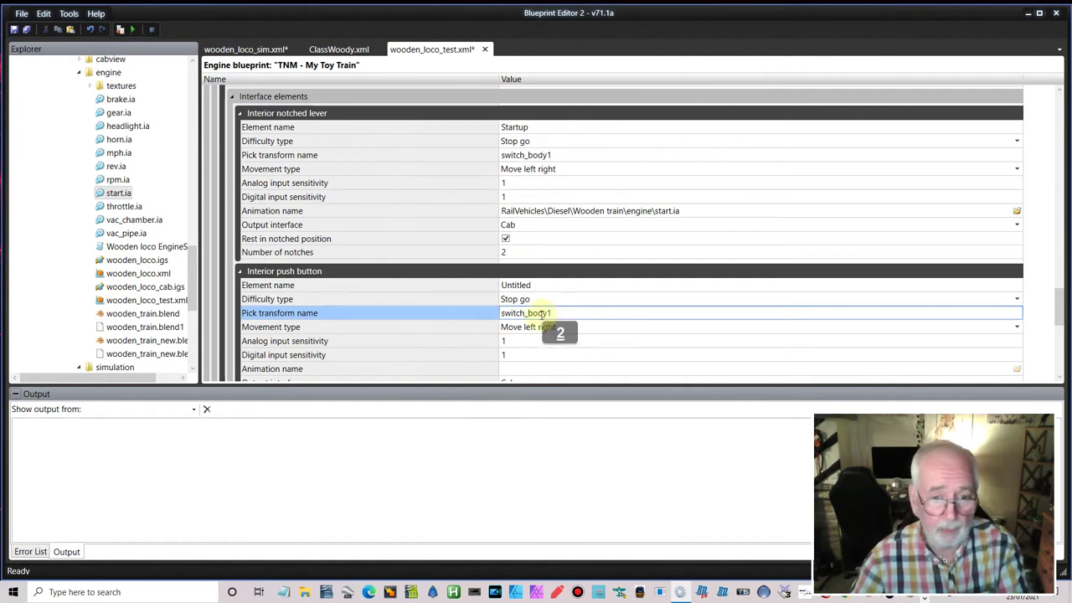
Step: Rename the push button element to Startup and paste the start.ia path as its animation
scroll(546, 314, down, 1)
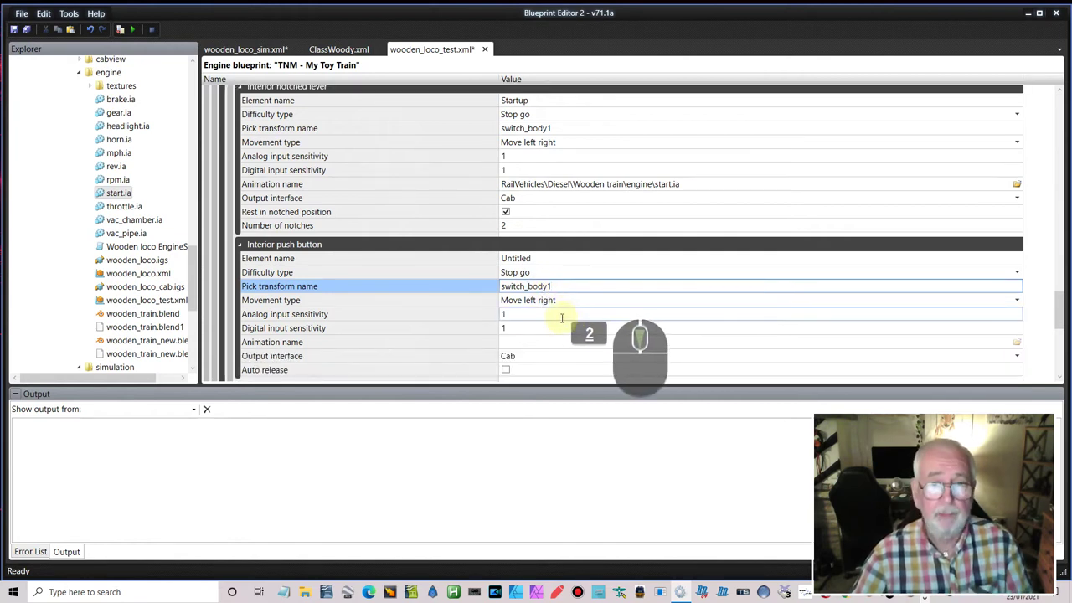
click(547, 258)
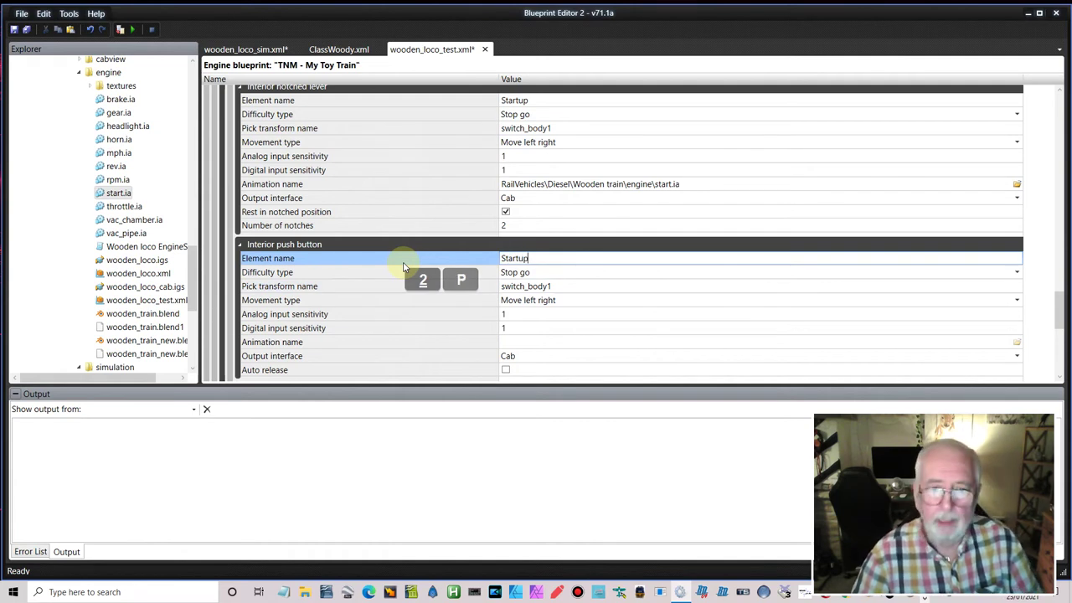
right_click(112, 195)
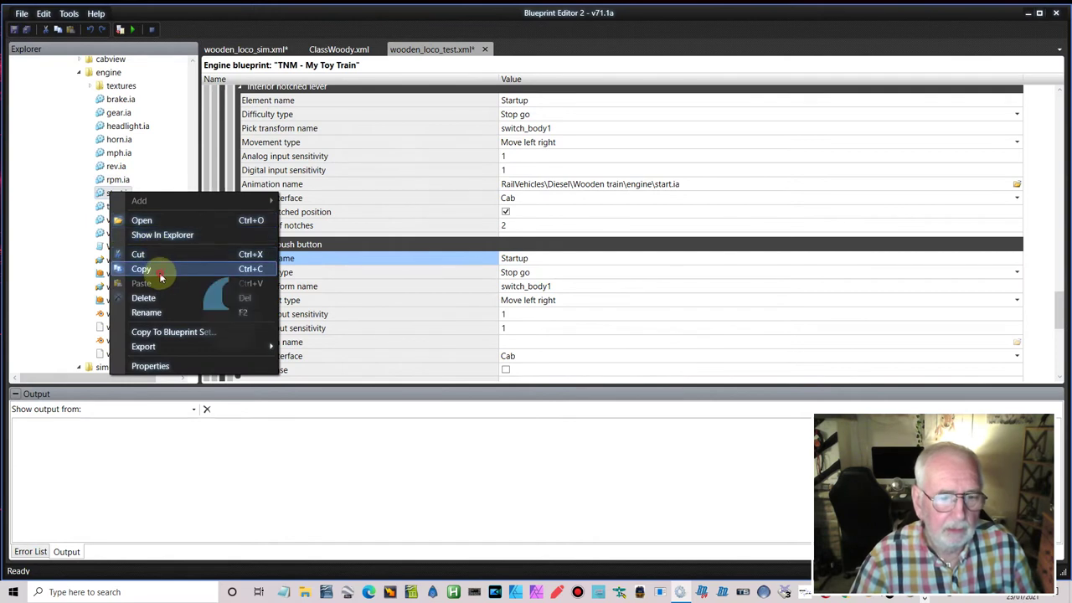
click(160, 272)
double_click(509, 343)
right_click(510, 342)
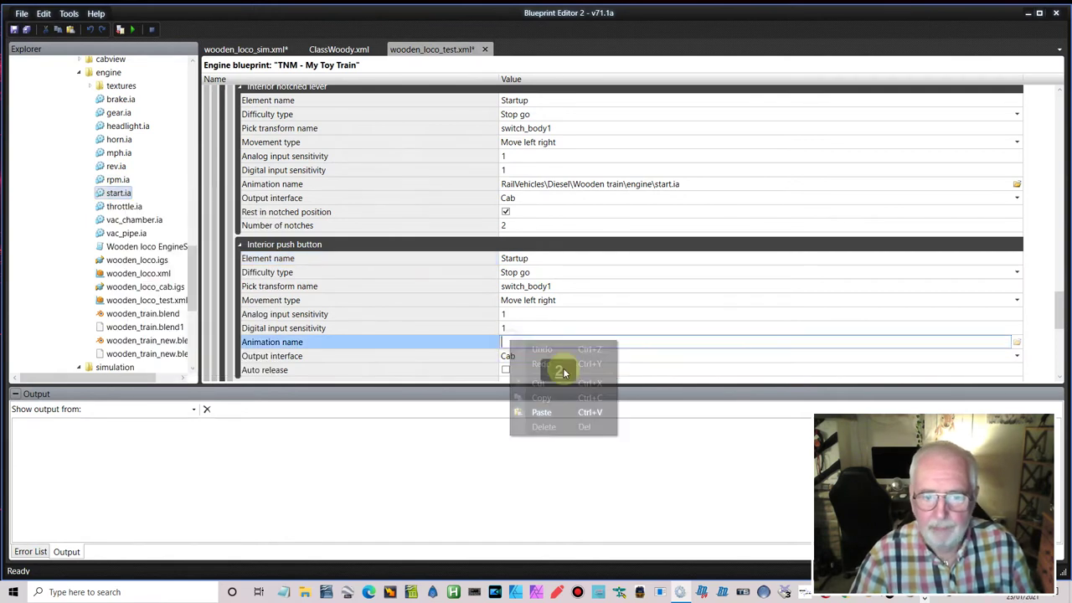
click(546, 412)
scroll(521, 328, down, 2)
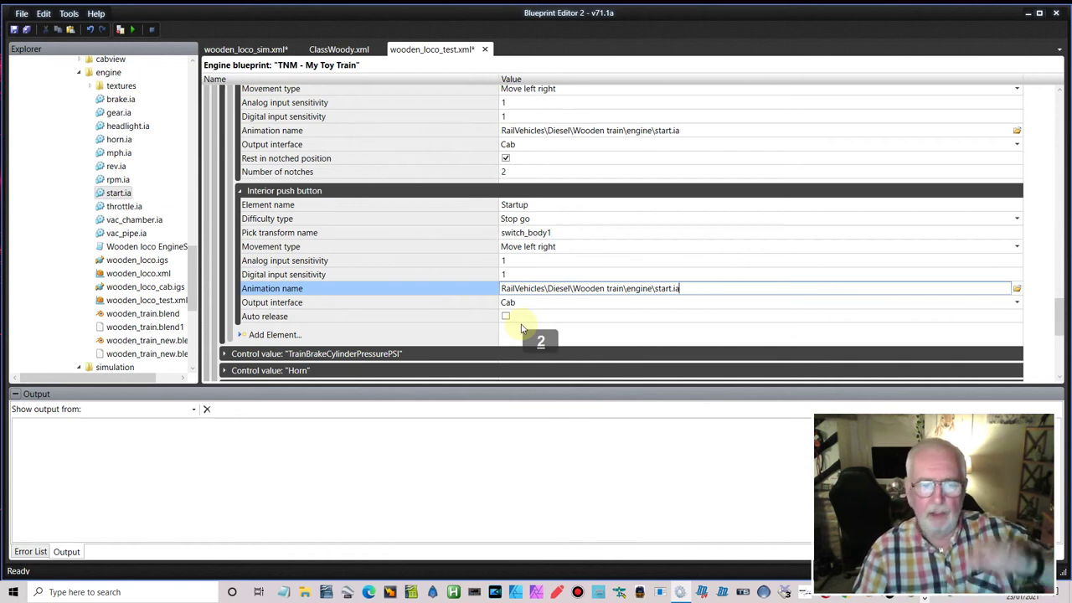
scroll(385, 209, up, 2)
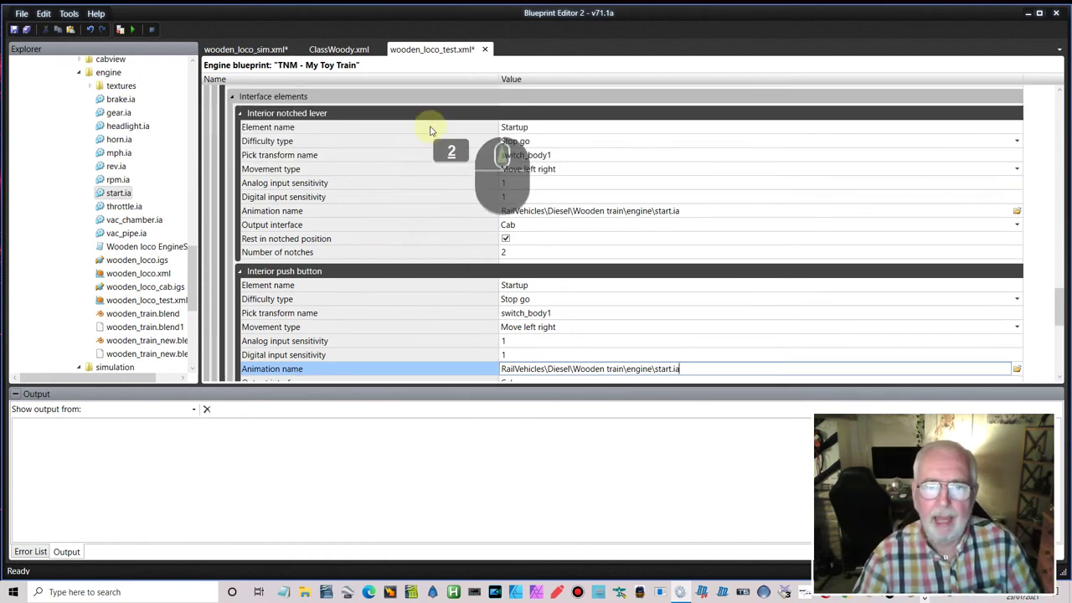
Step: Delete the Interior notched lever element from the Startup control
right_click(430, 115)
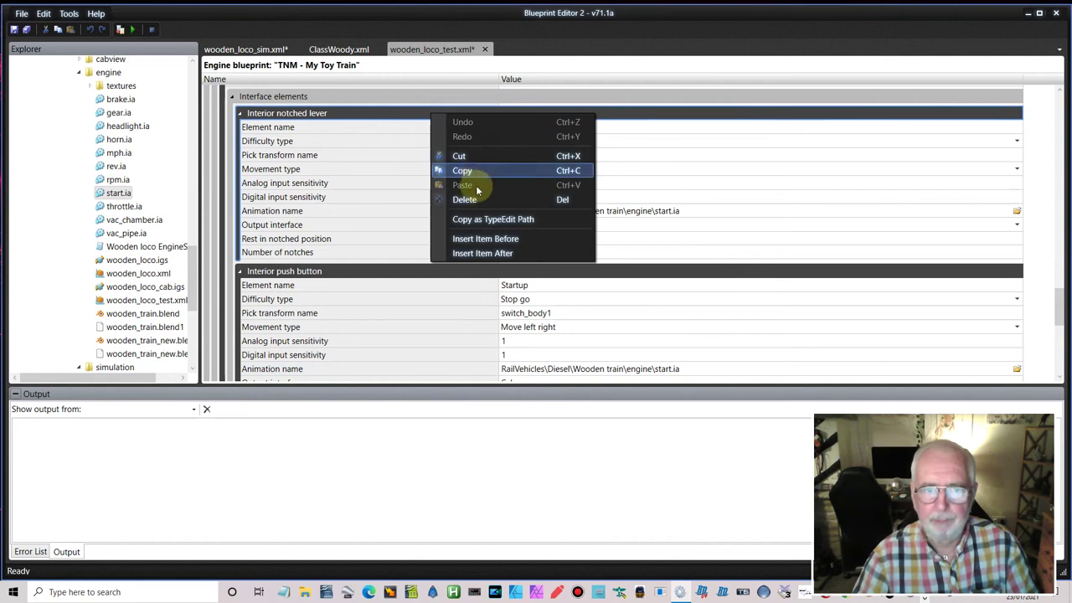
click(474, 200)
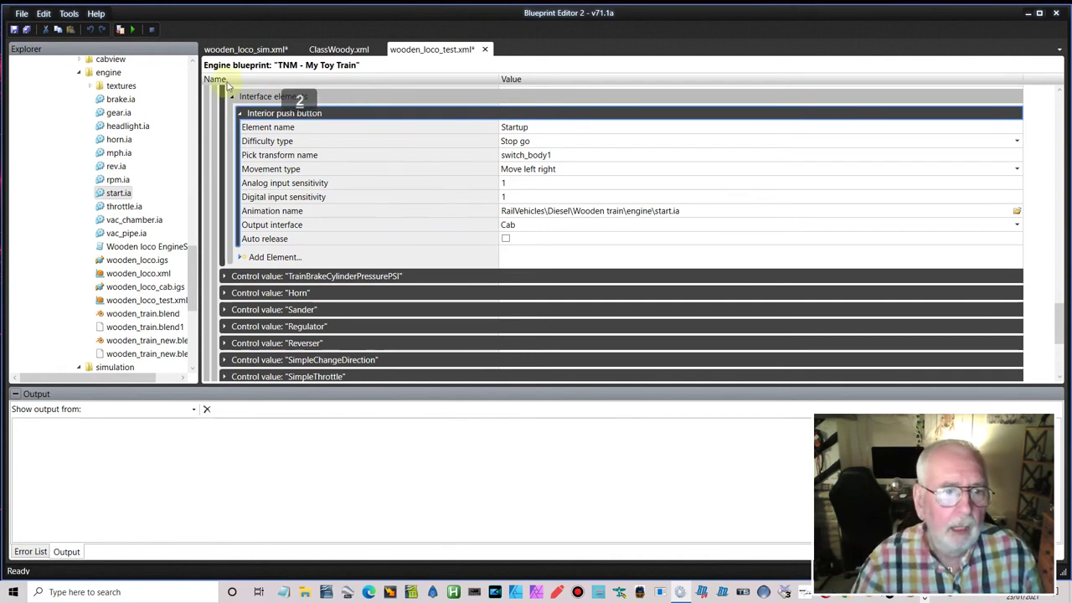
Step: Collapse Startup, expand the Horn control and check its default 0, minimum 0 and maximum 1
scroll(279, 143, up, 3)
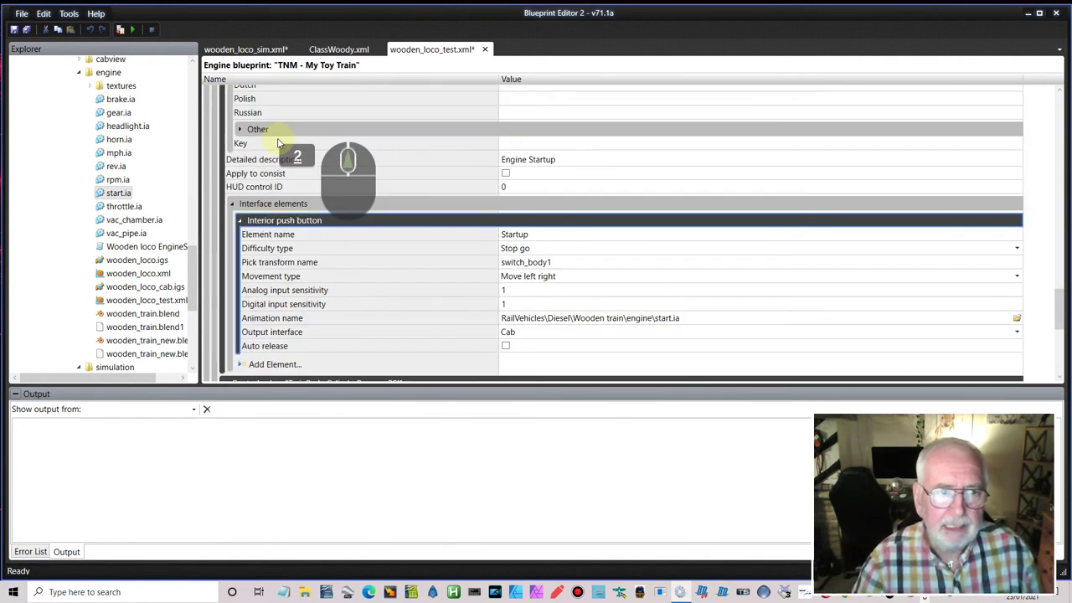
scroll(279, 143, up, 4)
click(224, 102)
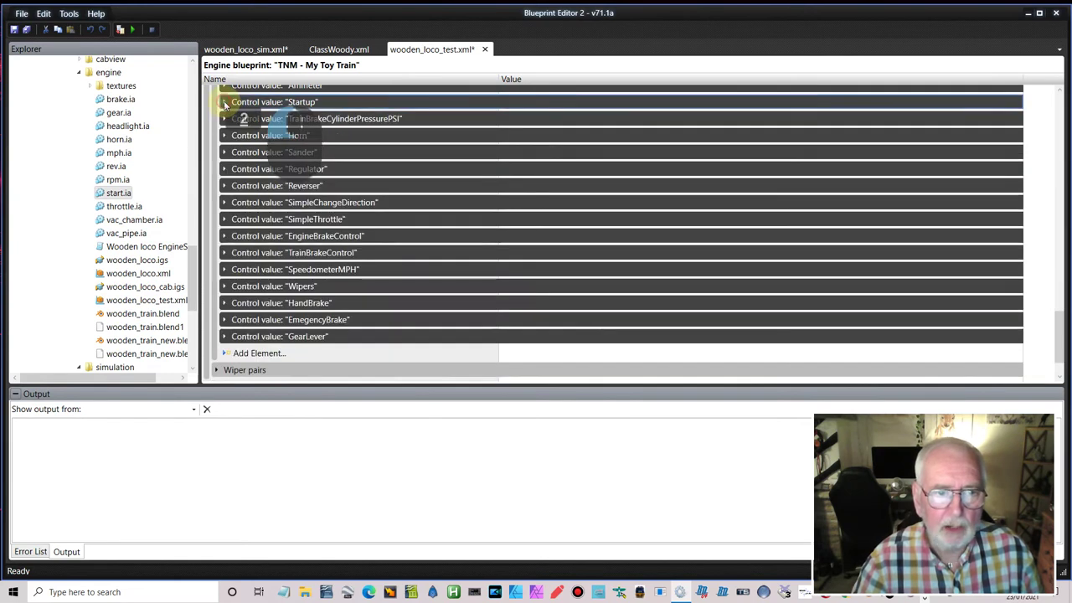
double_click(238, 140)
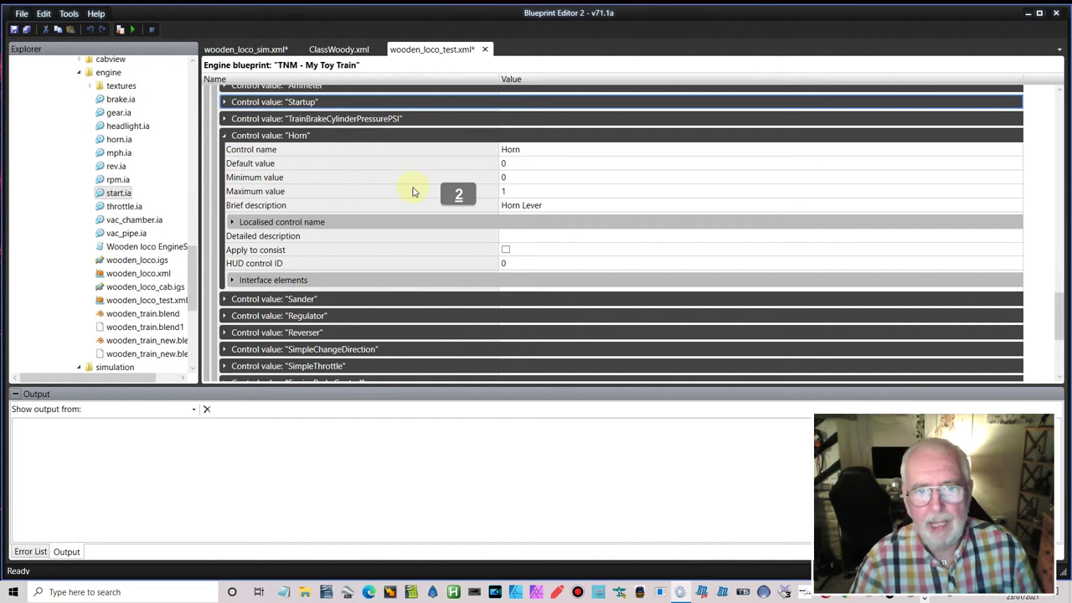
click(504, 163)
click(506, 176)
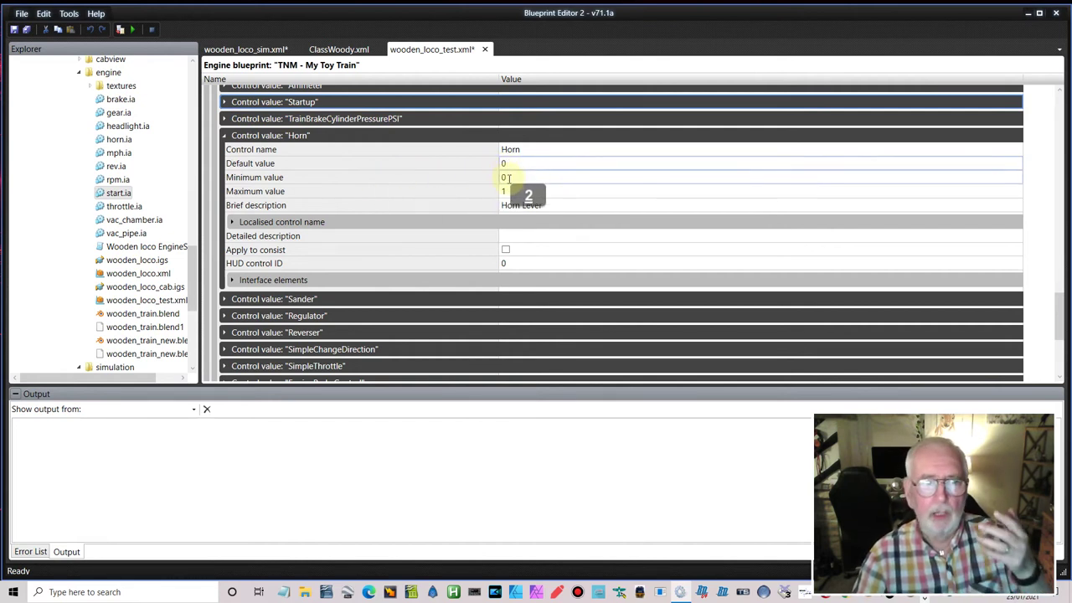
click(508, 186)
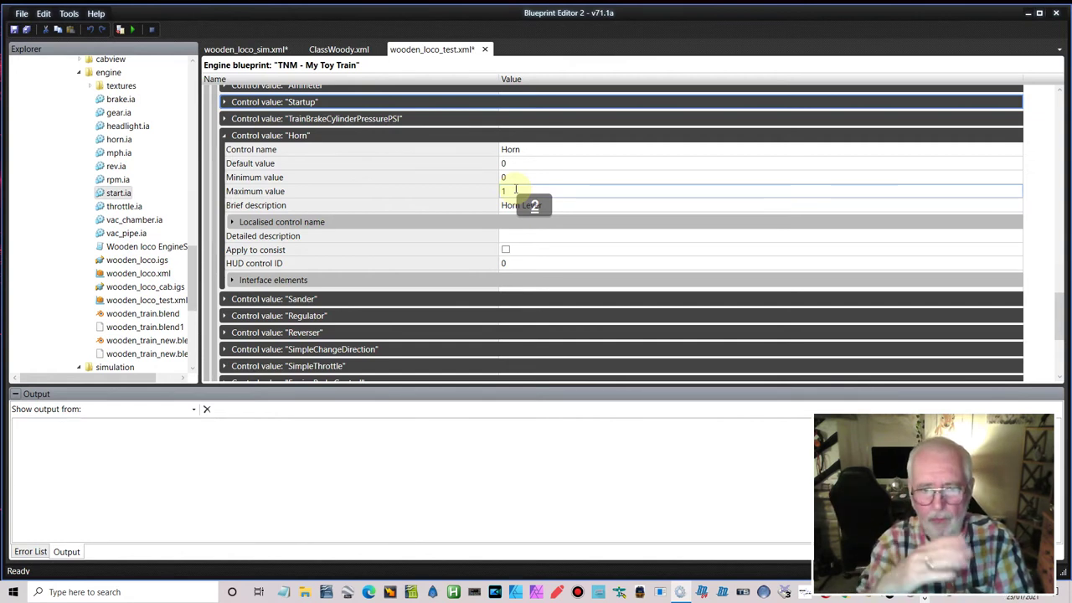
click(510, 177)
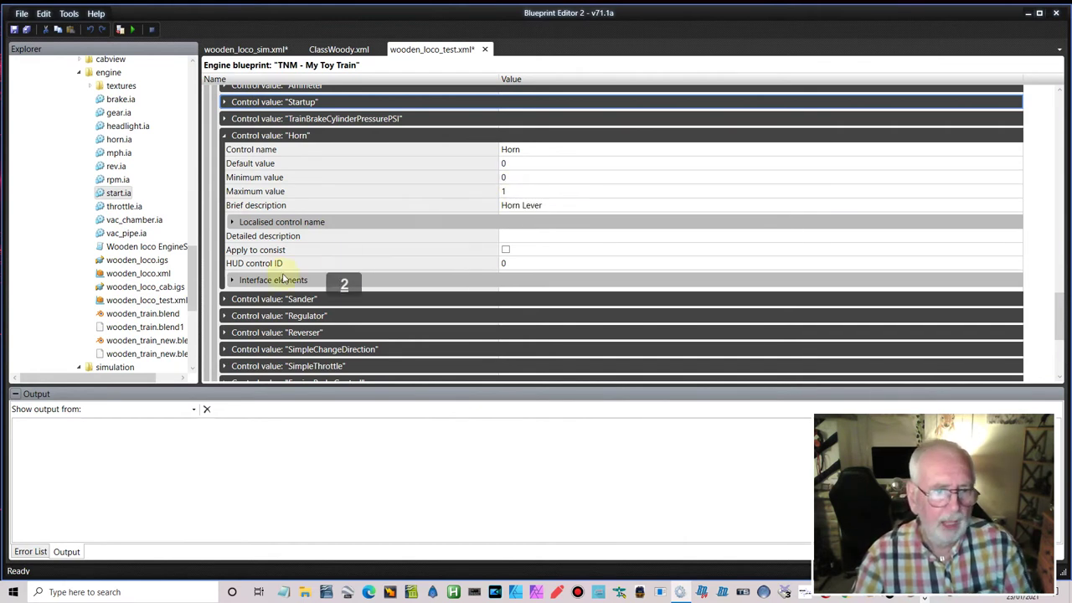
click(234, 282)
Step: Expand the Horn interior lever to show its element, Stop go difficulty, Move left right and Cab output settings
scroll(343, 281, down, 1)
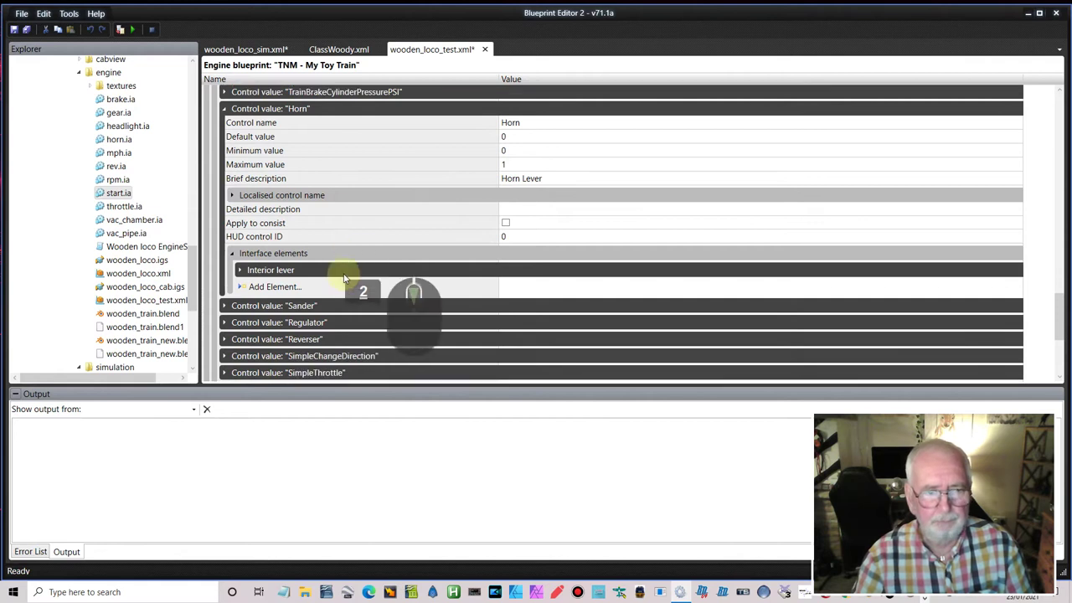
click(239, 244)
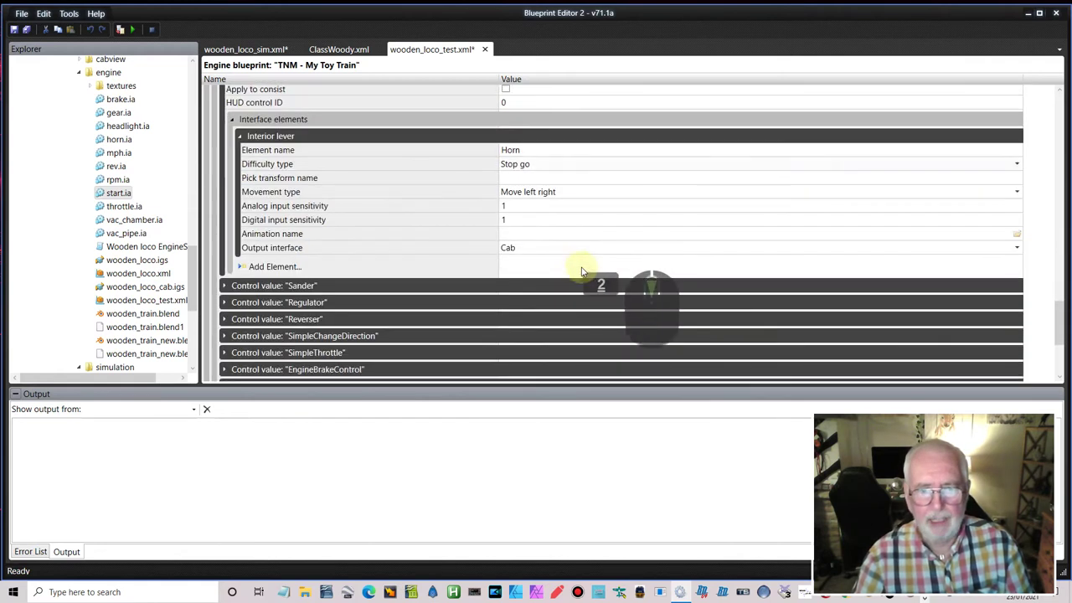
scroll(586, 276, down, 2)
click(550, 254)
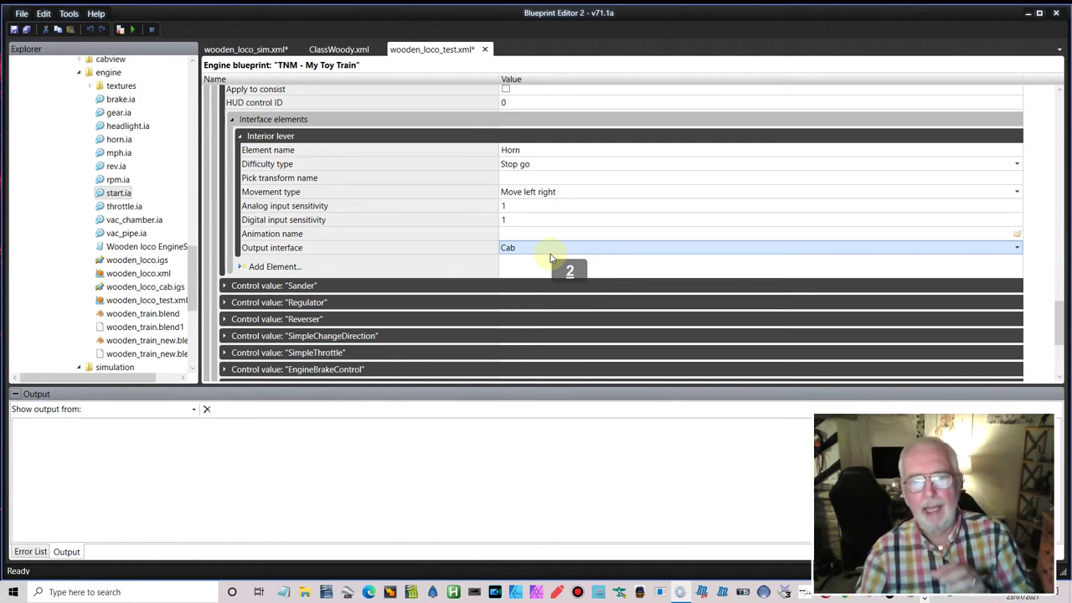
click(515, 235)
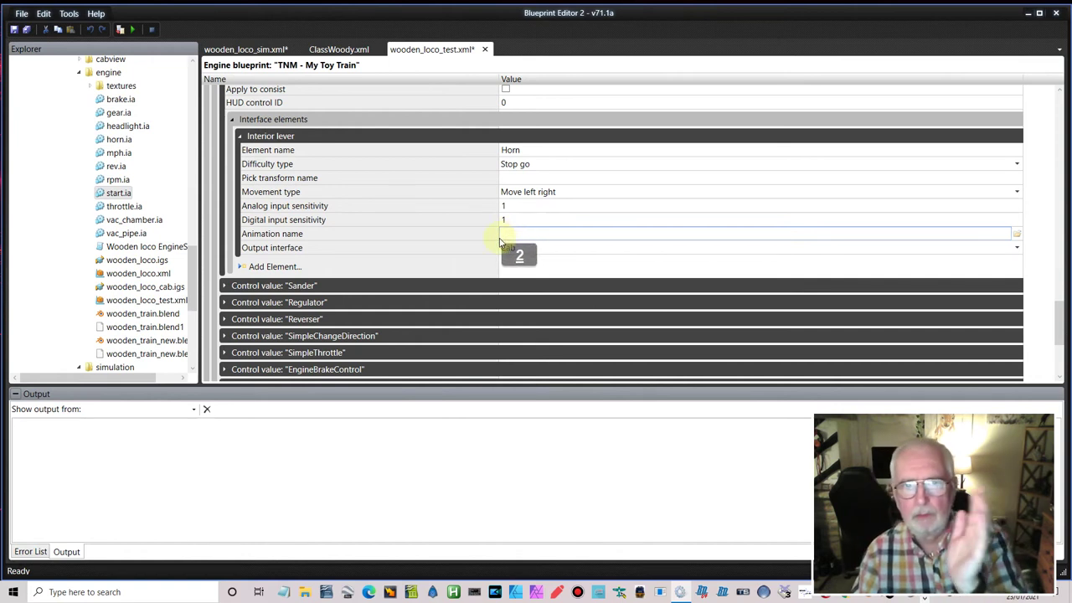
key(Escape)
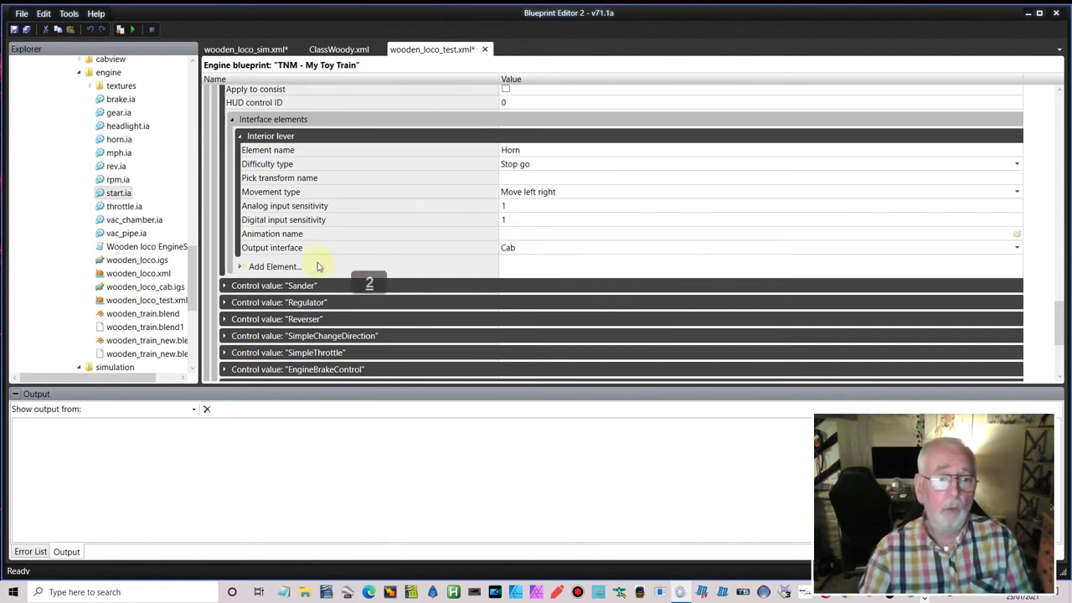
Step: Add an Interior push button element to the Horn control
double_click(270, 266)
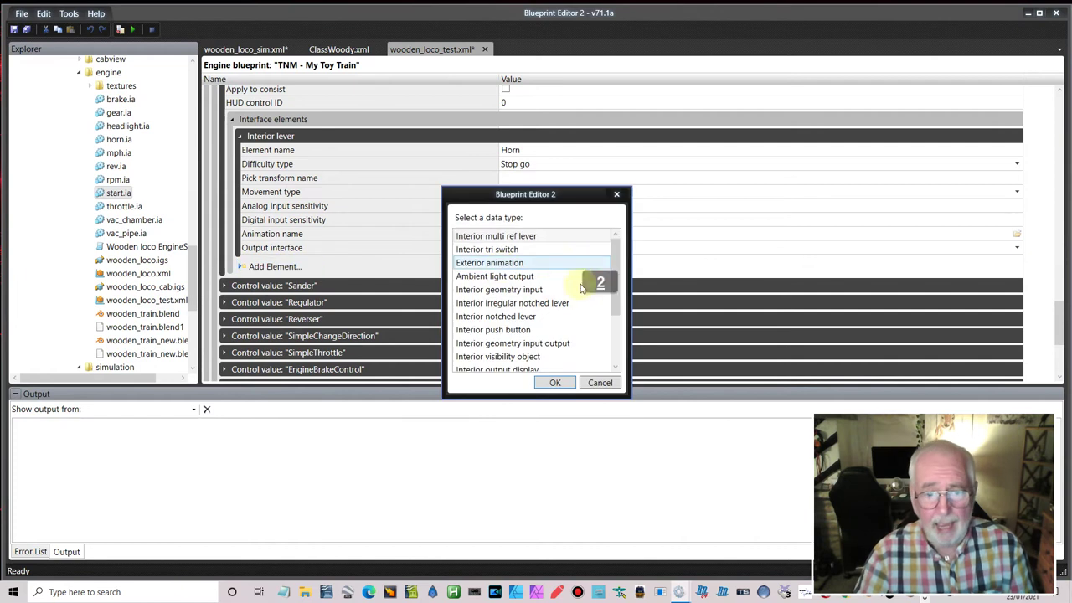
click(618, 287)
drag(617, 286, 613, 345)
click(586, 316)
click(508, 250)
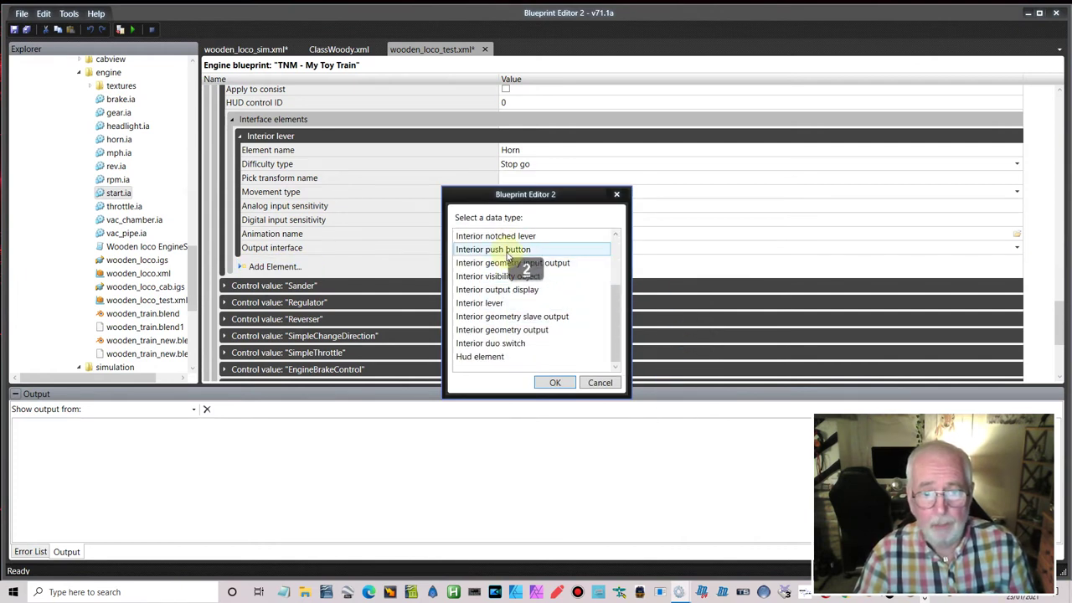
click(548, 381)
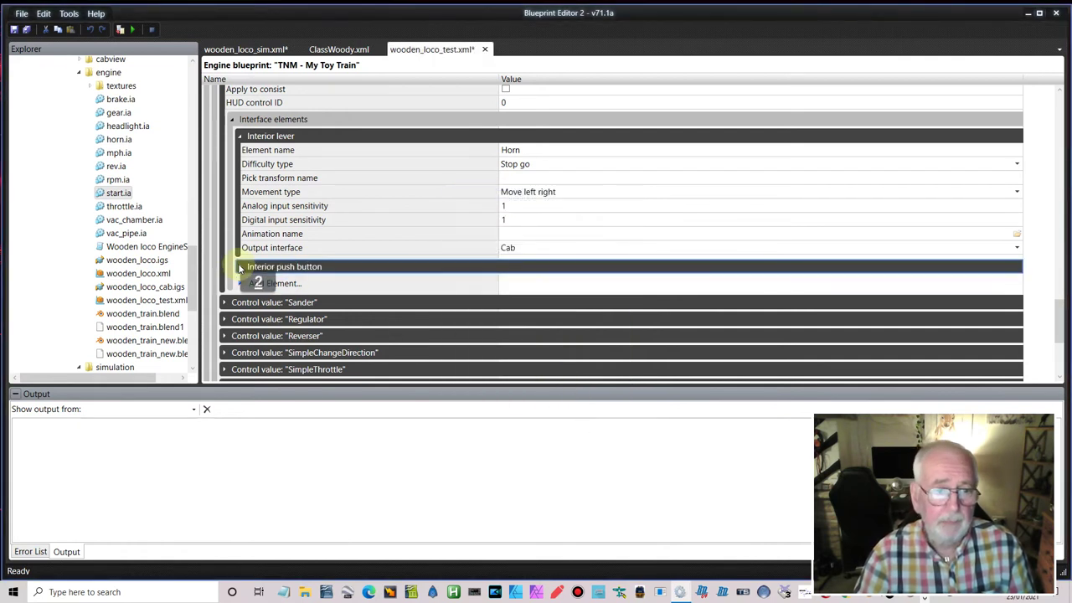
Step: Tick Auto release on the new push button and delete the old interior lever
click(242, 268)
scroll(402, 272, down, 2)
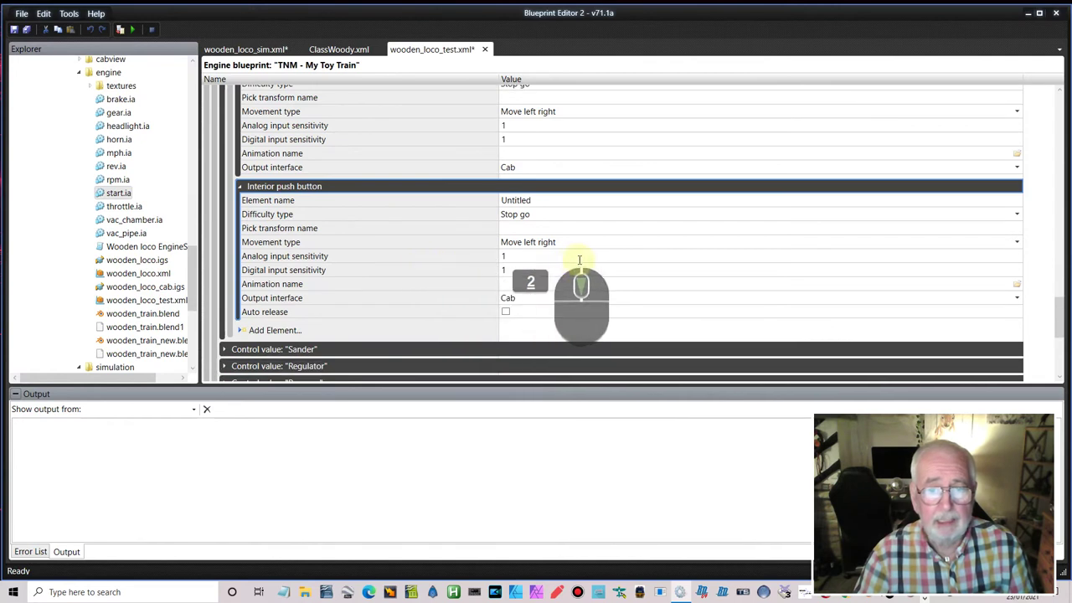
click(505, 312)
scroll(524, 134, up, 2)
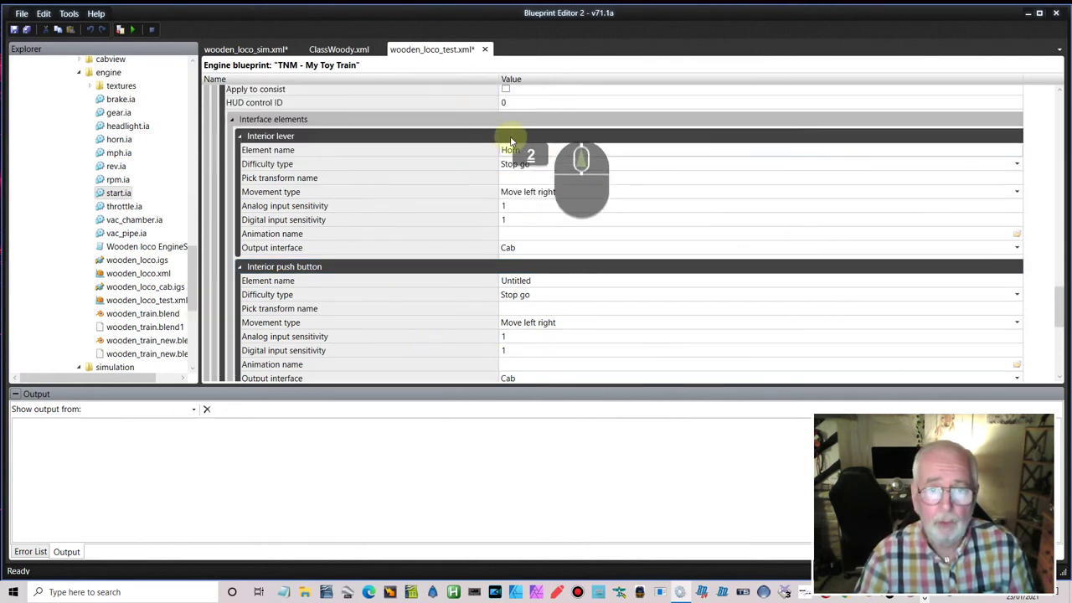
right_click(511, 139)
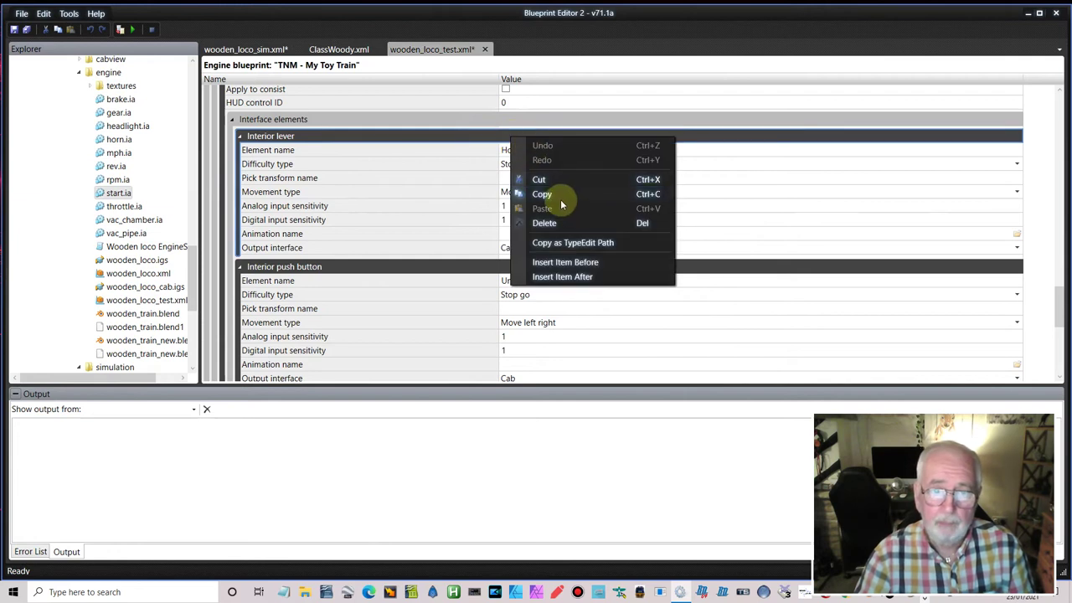
click(544, 223)
click(540, 151)
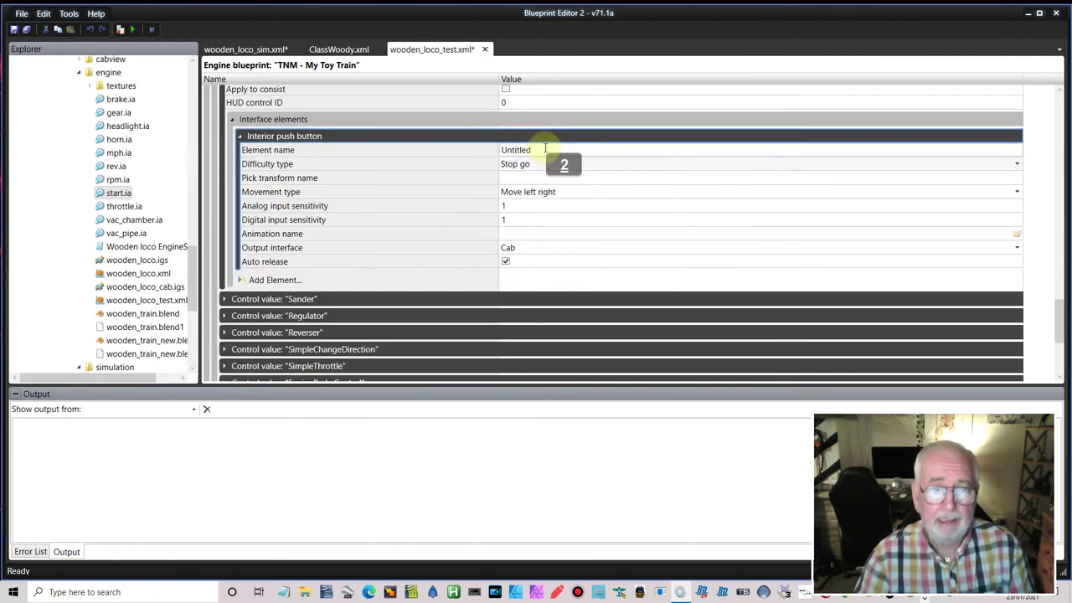
Step: Name the Horn push button element 'Horn Lever'
text(H)
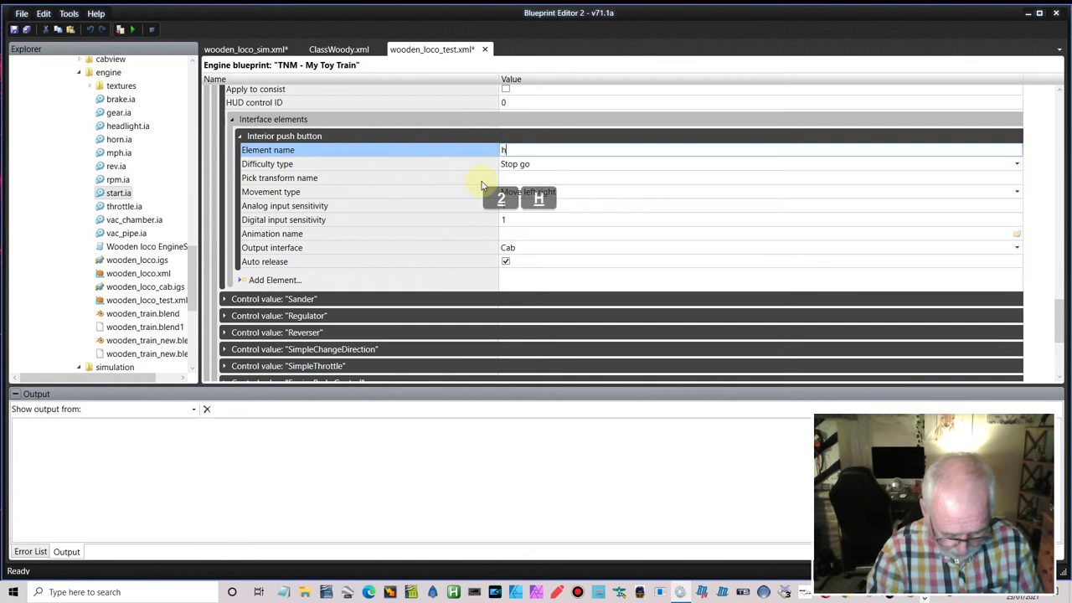
scroll(454, 189, down, 1)
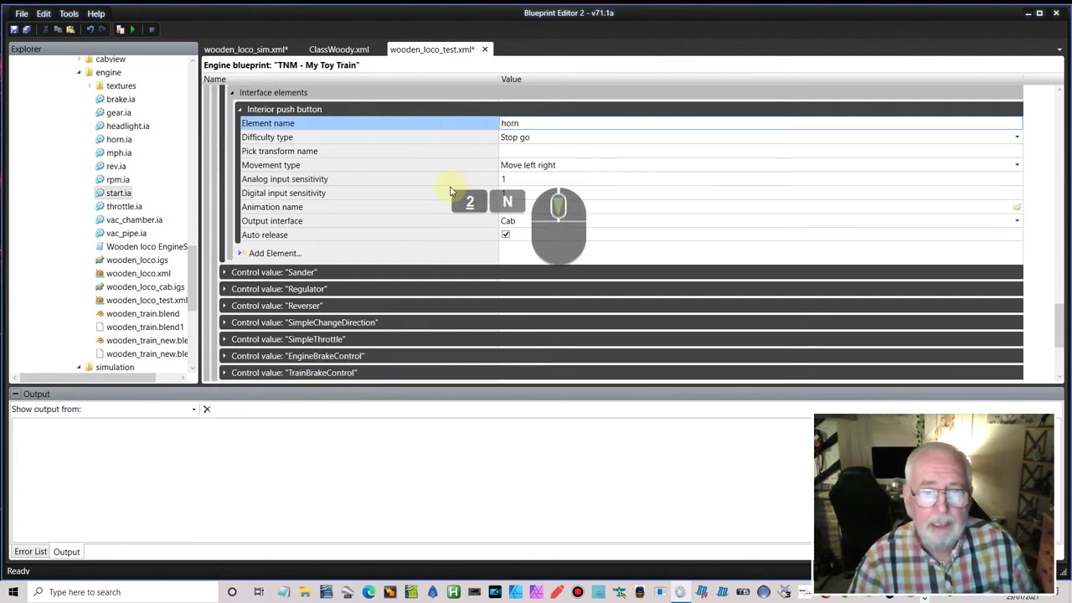
scroll(450, 184, up, 6)
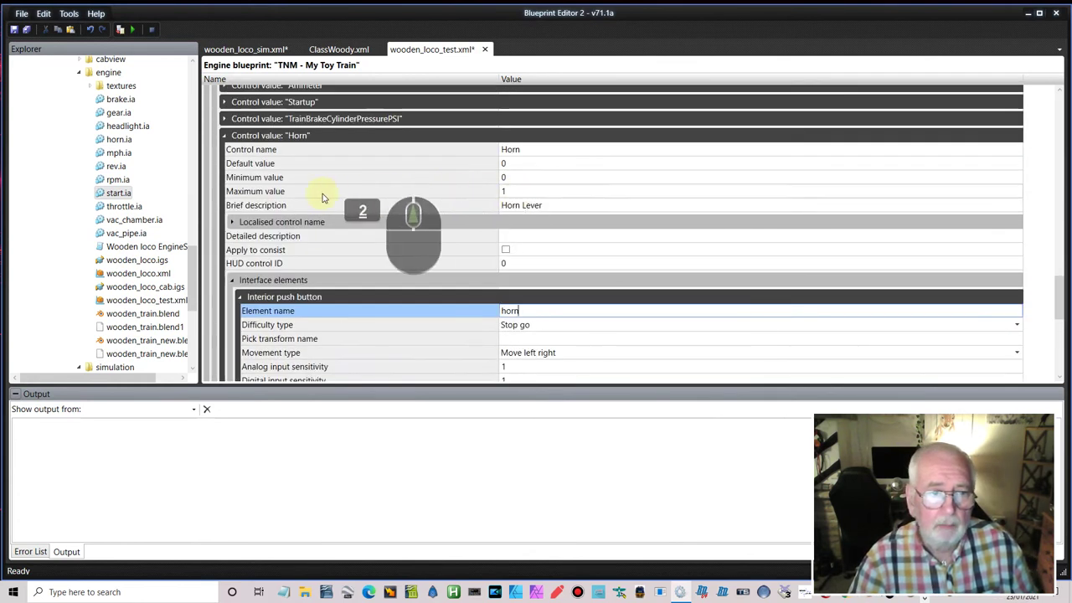
click(232, 222)
scroll(503, 249, down, 5)
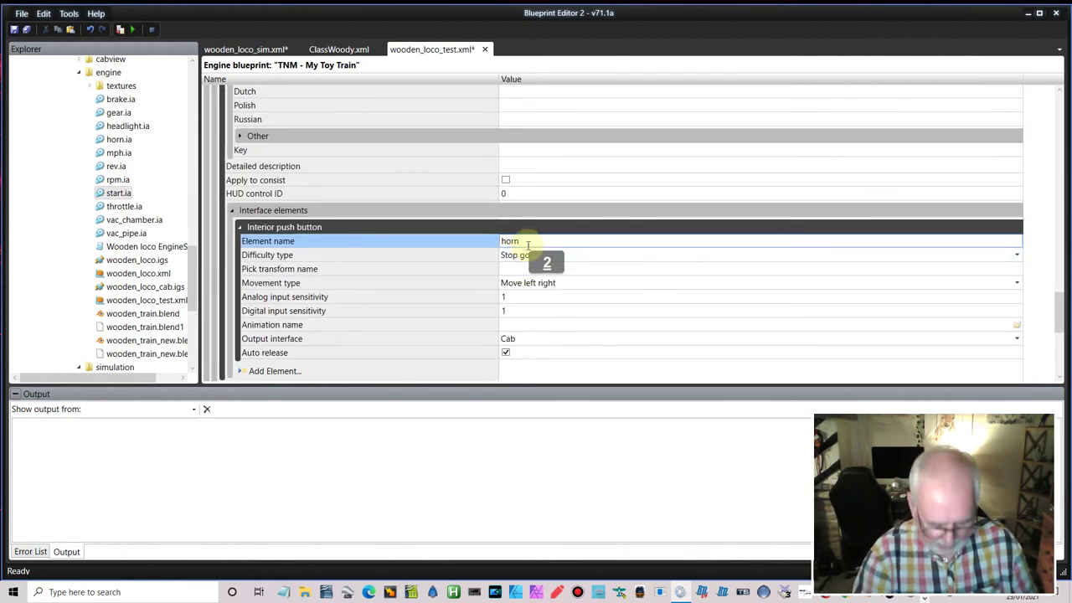
text(Leve)
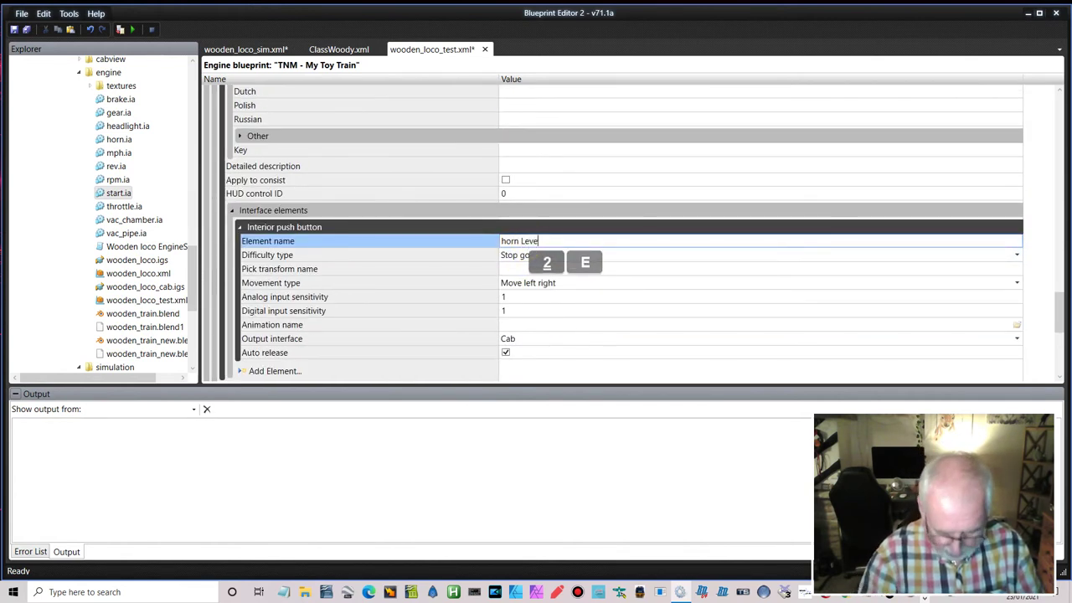
text(r)
key(Home)
key(Delete)
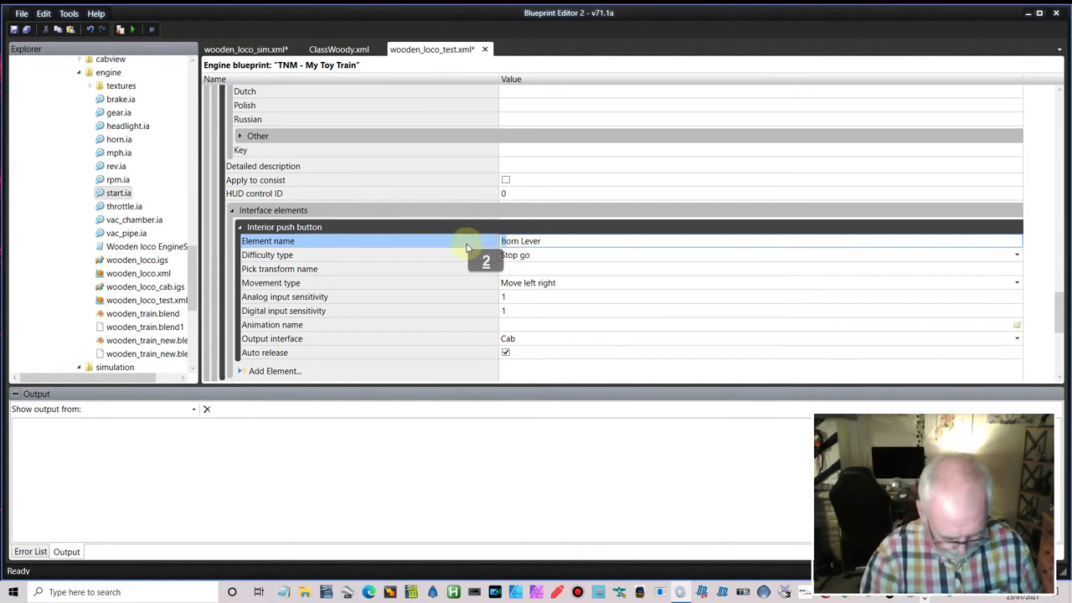
text(H)
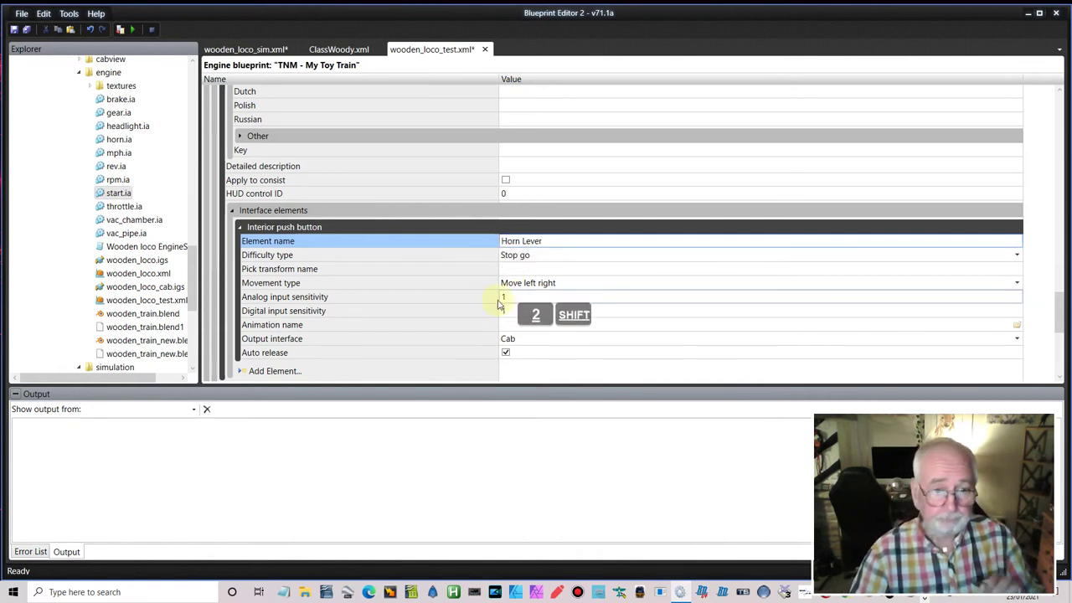
Step: Set the push button's pick transform name to horn_lever
click(520, 268)
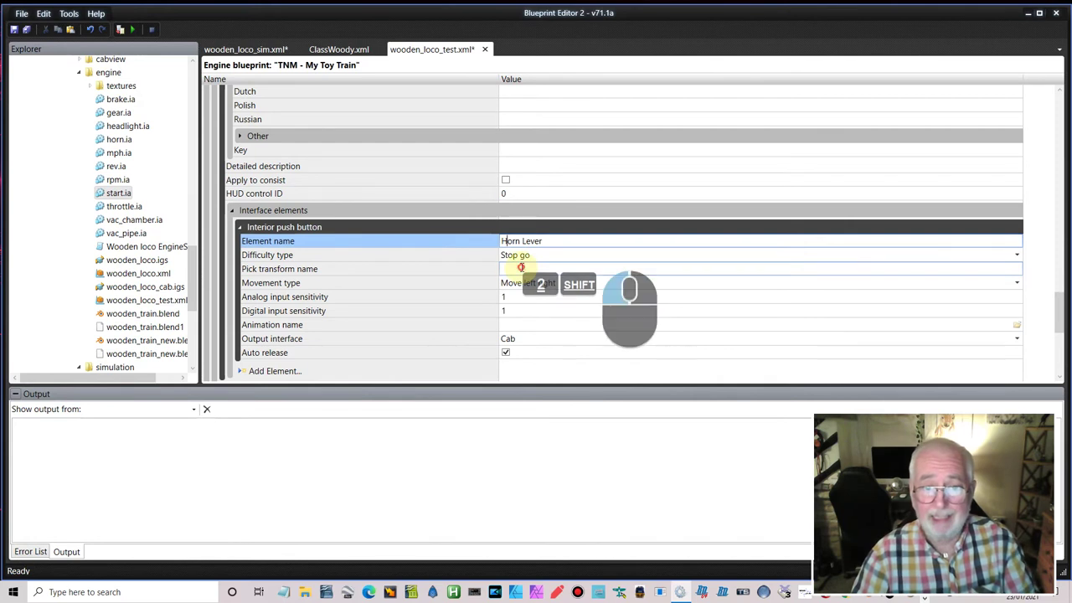
text(Horn_lever)
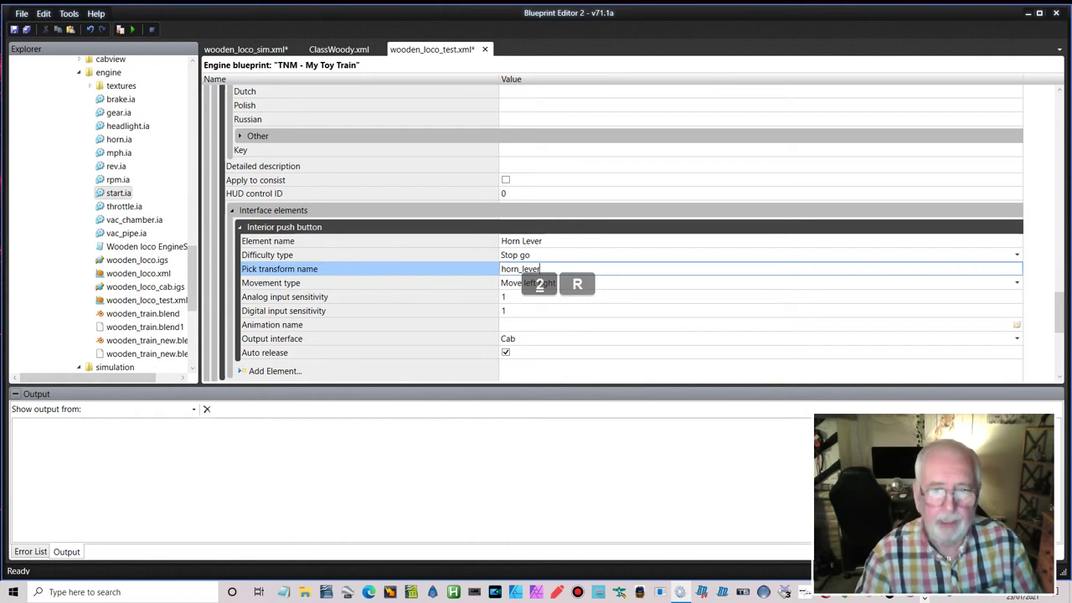
scroll(468, 285, down, 2)
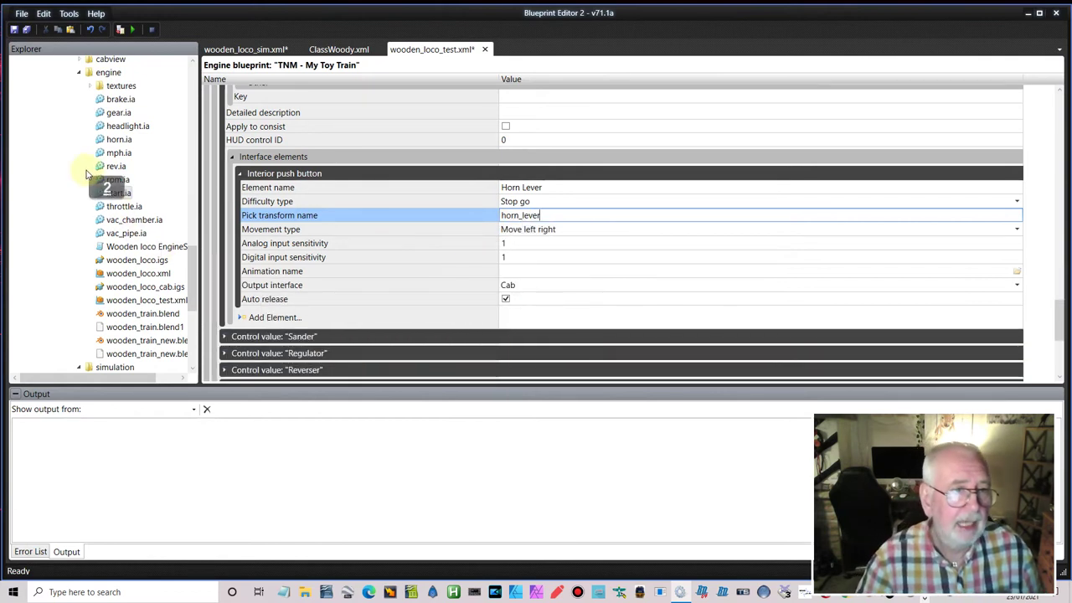
Step: Copy the horn.ia path from the Explorer and paste it as the push button's animation name
right_click(113, 139)
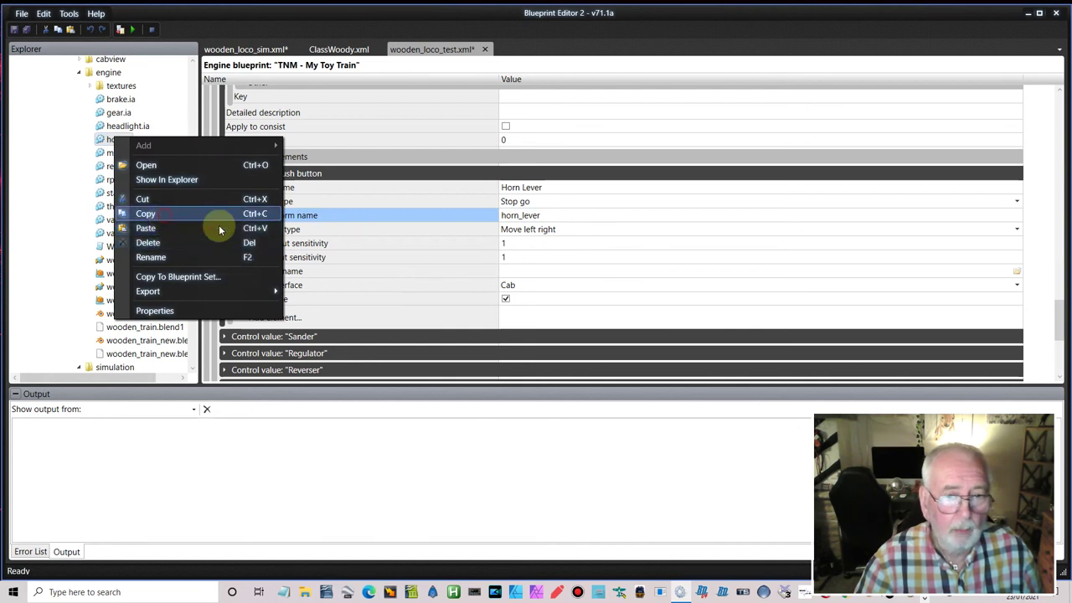
click(220, 216)
click(511, 270)
right_click(512, 273)
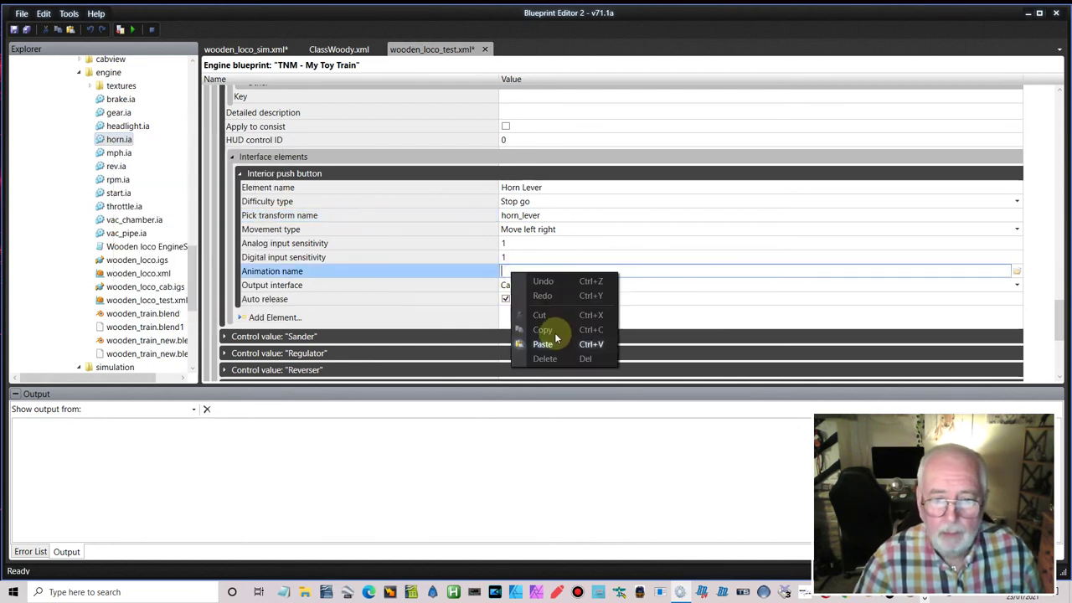
click(553, 343)
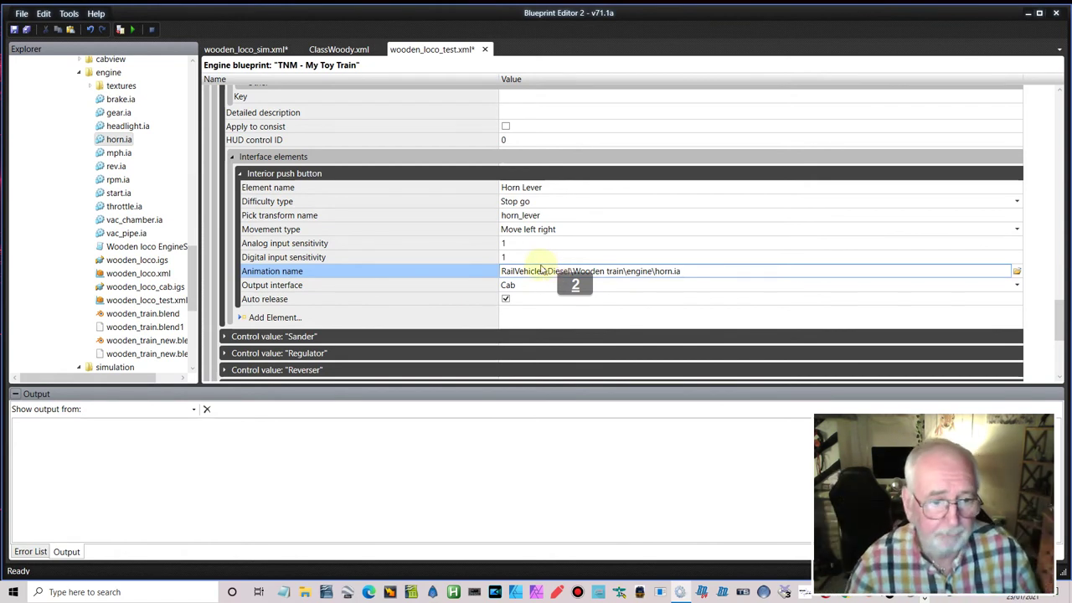
scroll(468, 266, down, 2)
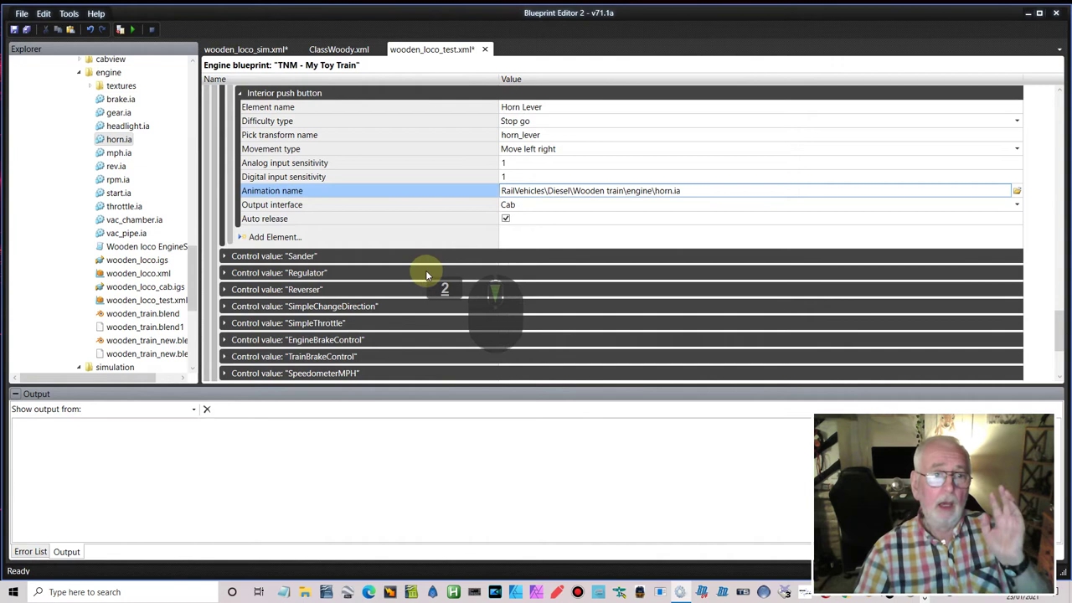
Step: Expand the Regulator's interface elements to inspect the throttle interior lever's pick transform and animation
double_click(251, 273)
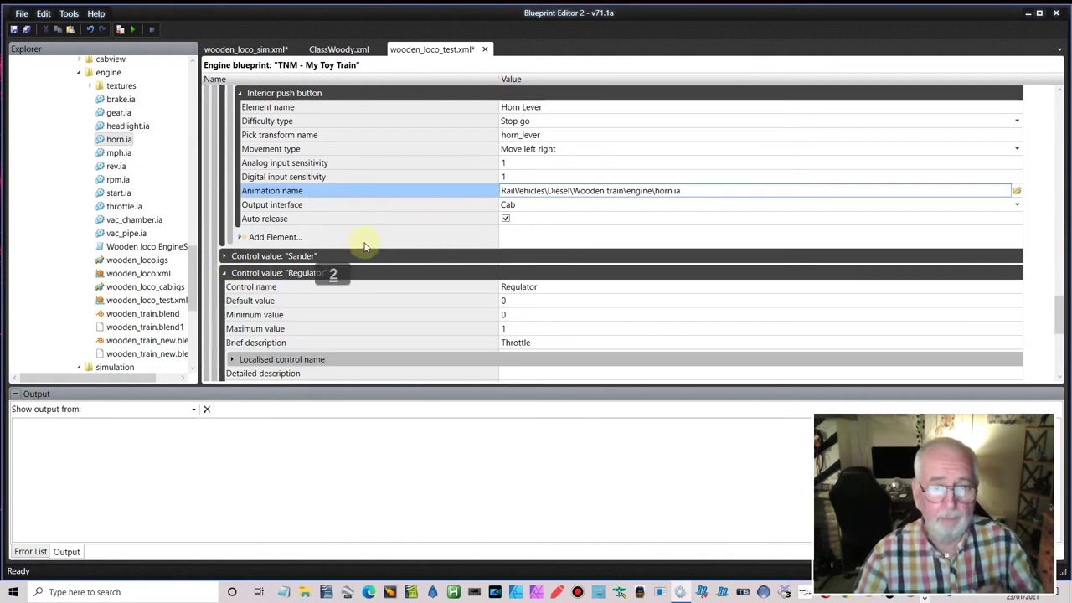
scroll(318, 289, down, 1)
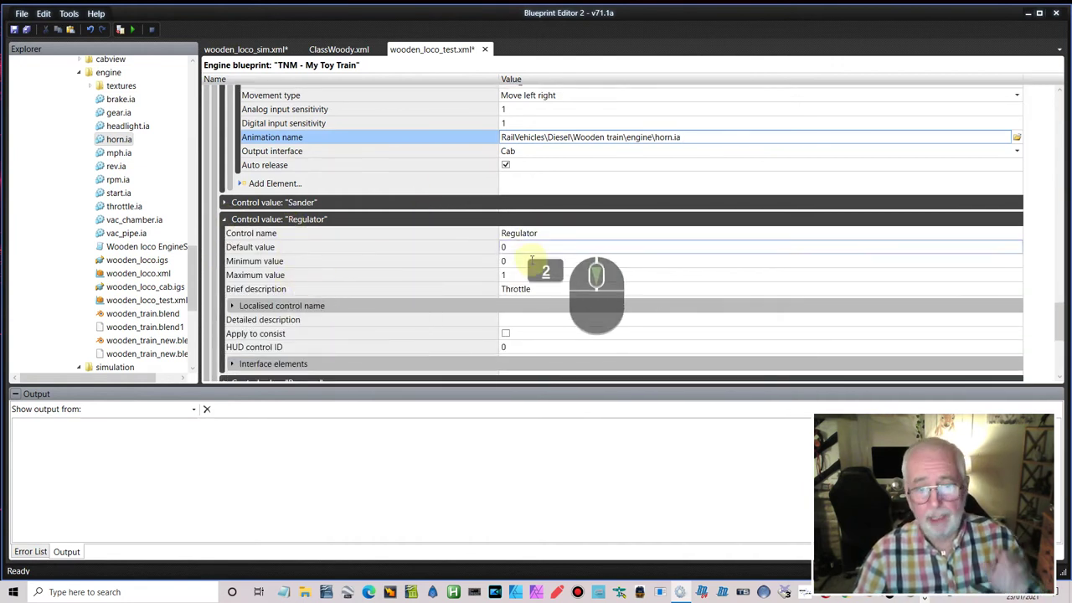
double_click(276, 305)
scroll(449, 295, down, 1)
scroll(443, 296, down, 2)
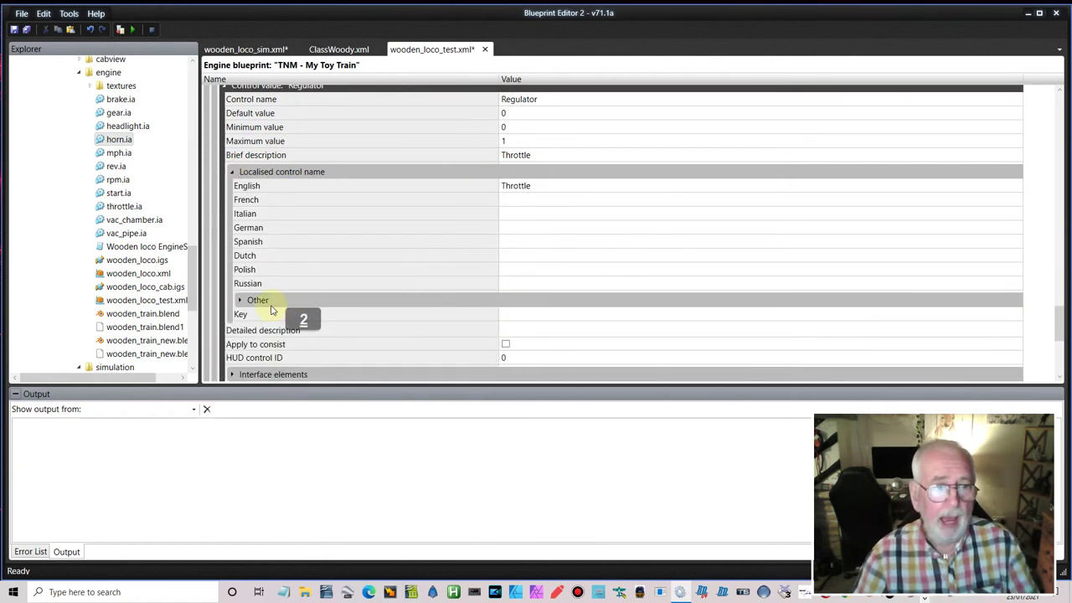
scroll(270, 310, down, 2)
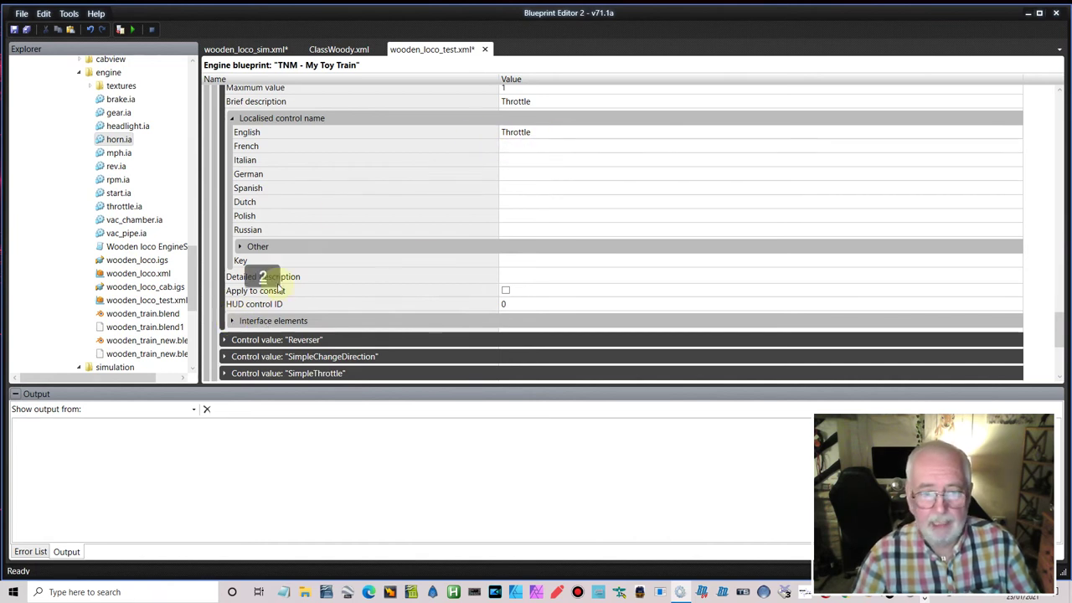
scroll(494, 166, up, 2)
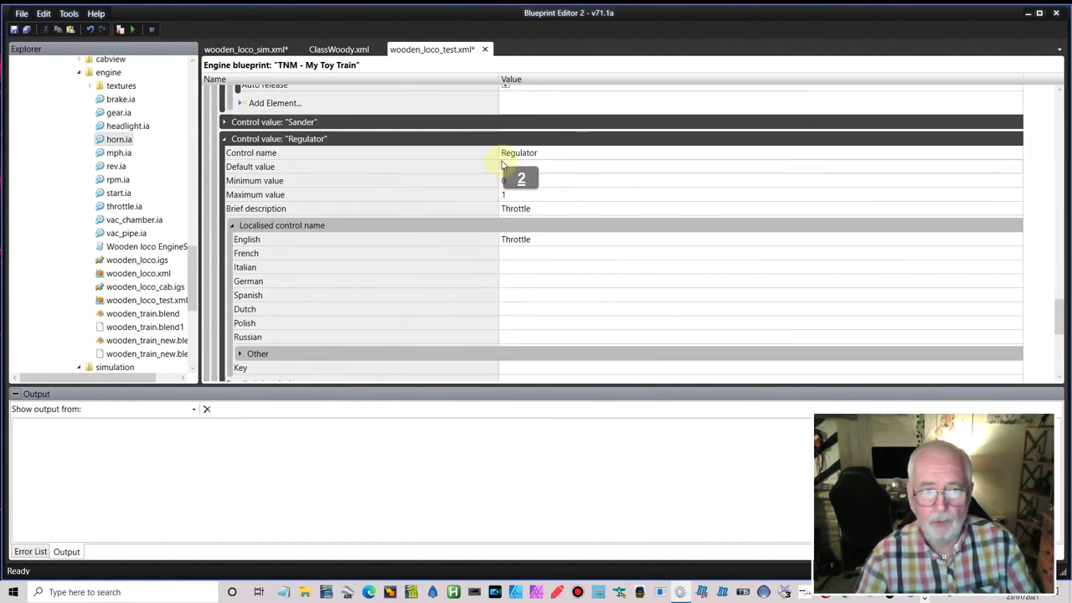
scroll(334, 276, down, 3)
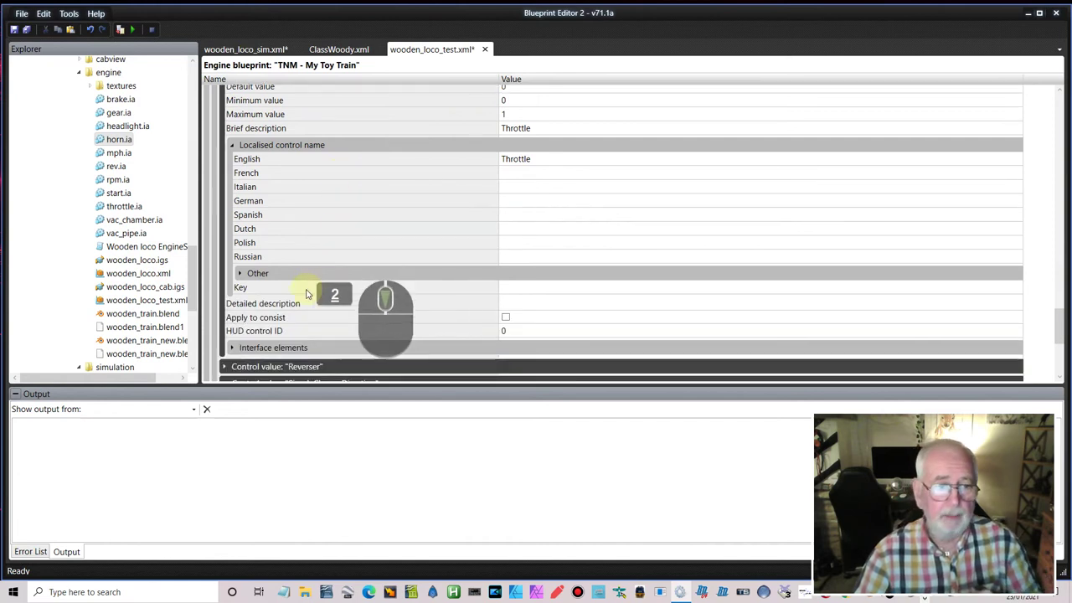
double_click(233, 269)
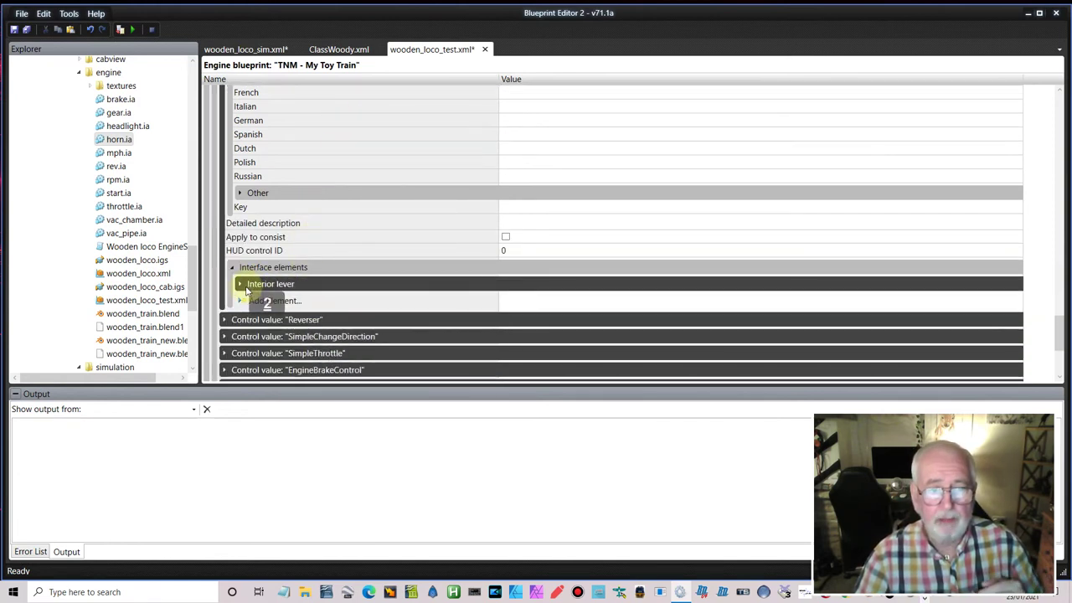
double_click(241, 285)
scroll(586, 264, down, 2)
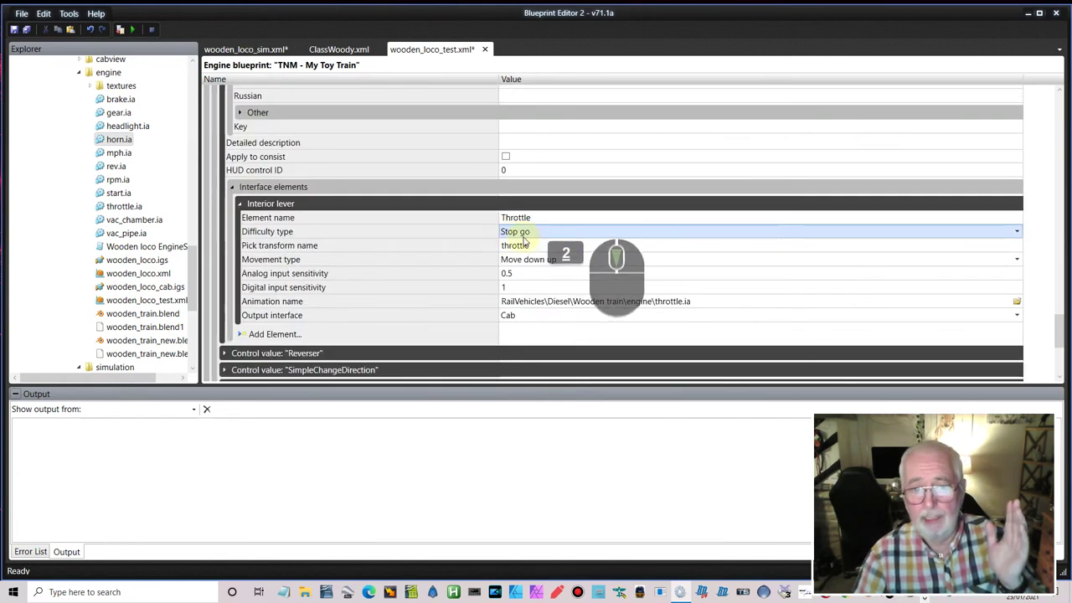
click(536, 244)
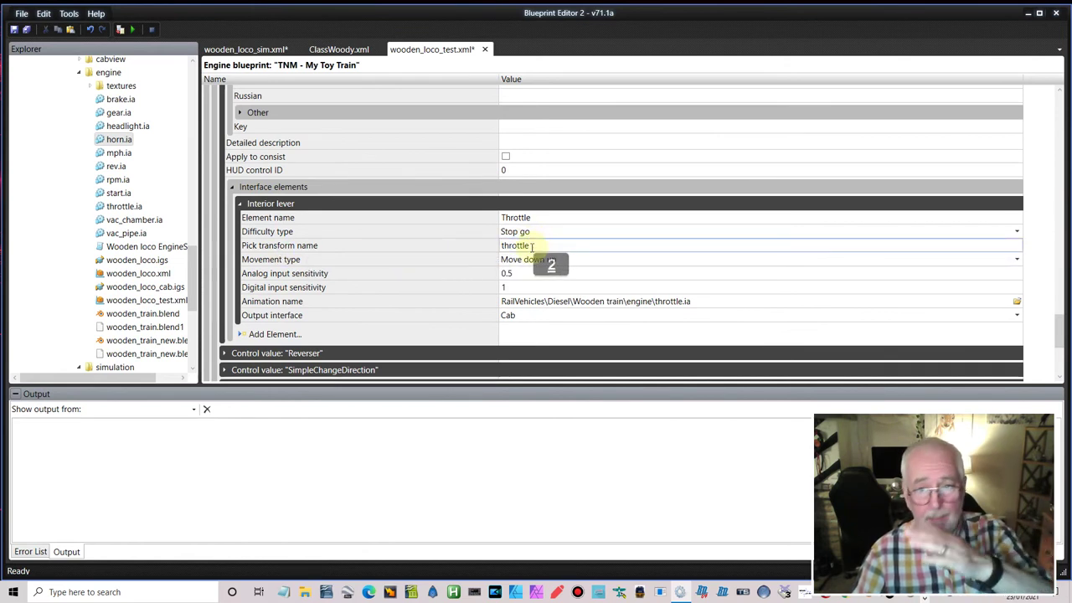
double_click(502, 250)
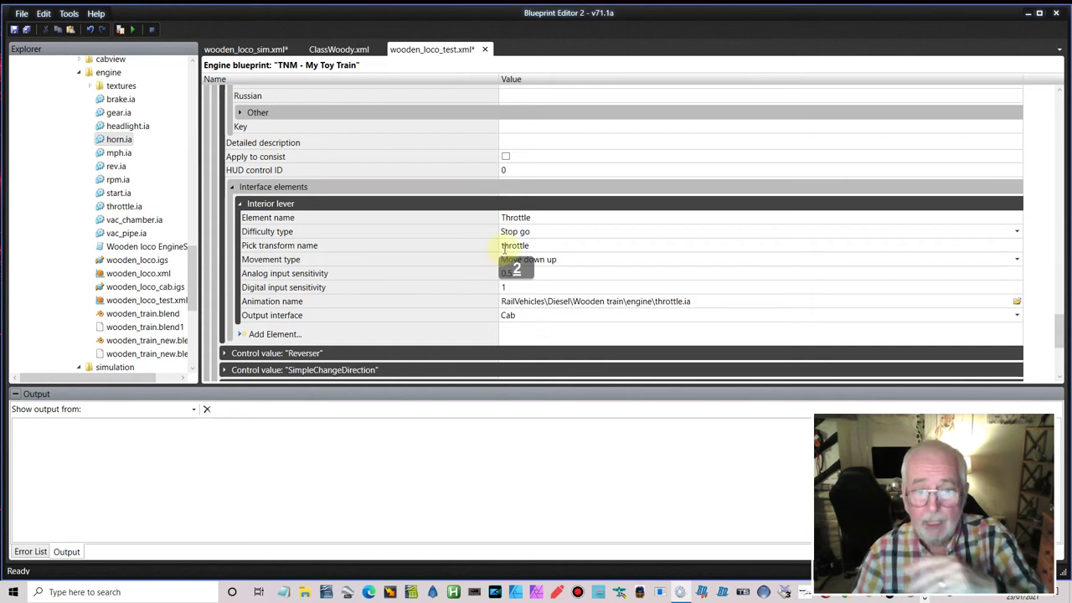
double_click(655, 302)
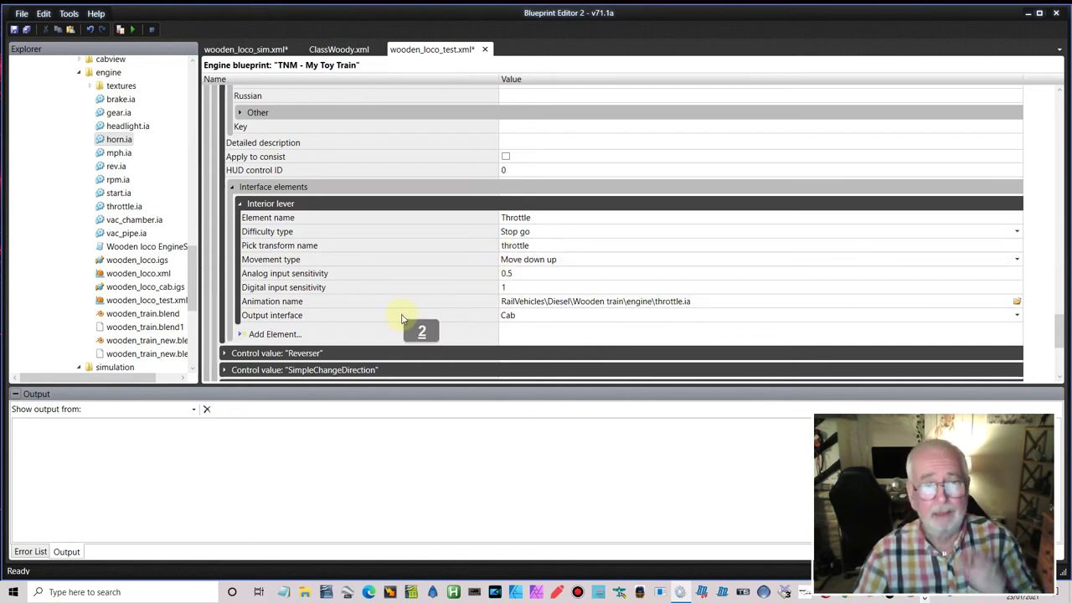
scroll(405, 318, down, 2)
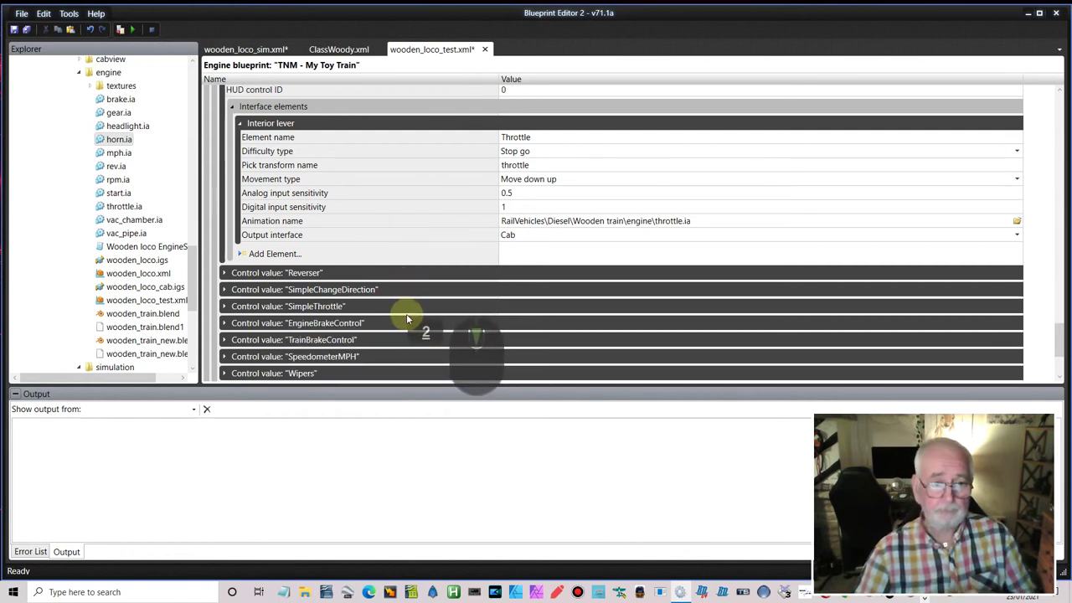
Step: Change the throttle lever's analog input sensitivity from 0.5 to 1
click(523, 194)
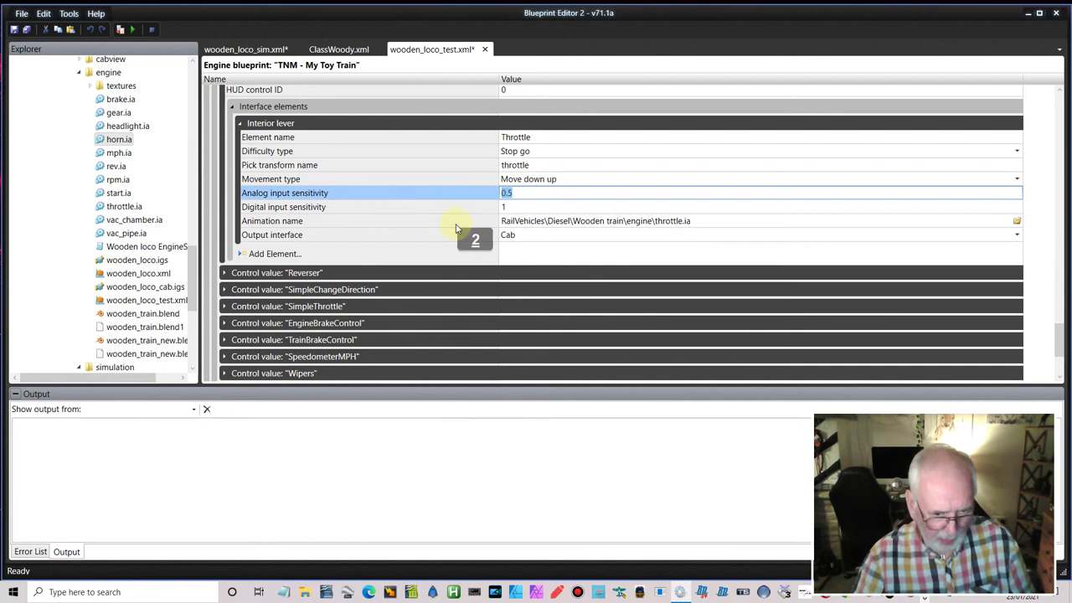
text(1)
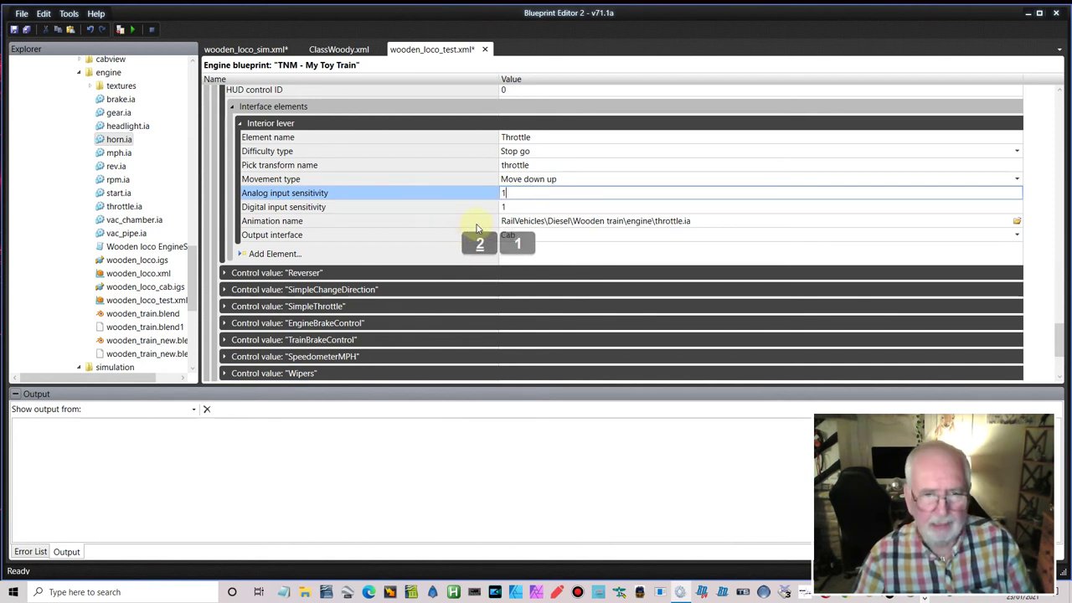
click(527, 206)
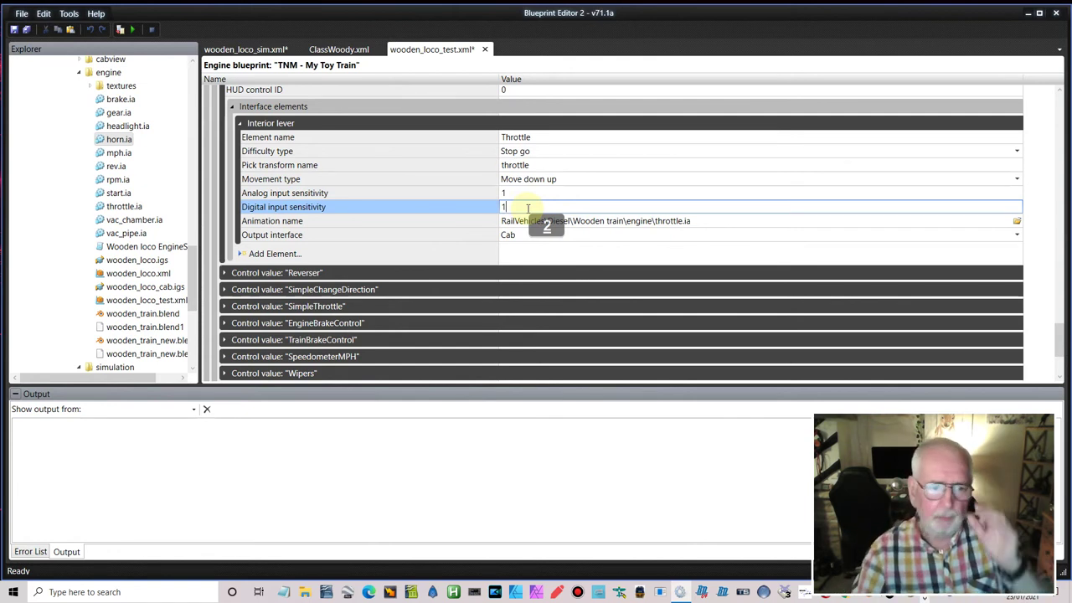
double_click(496, 205)
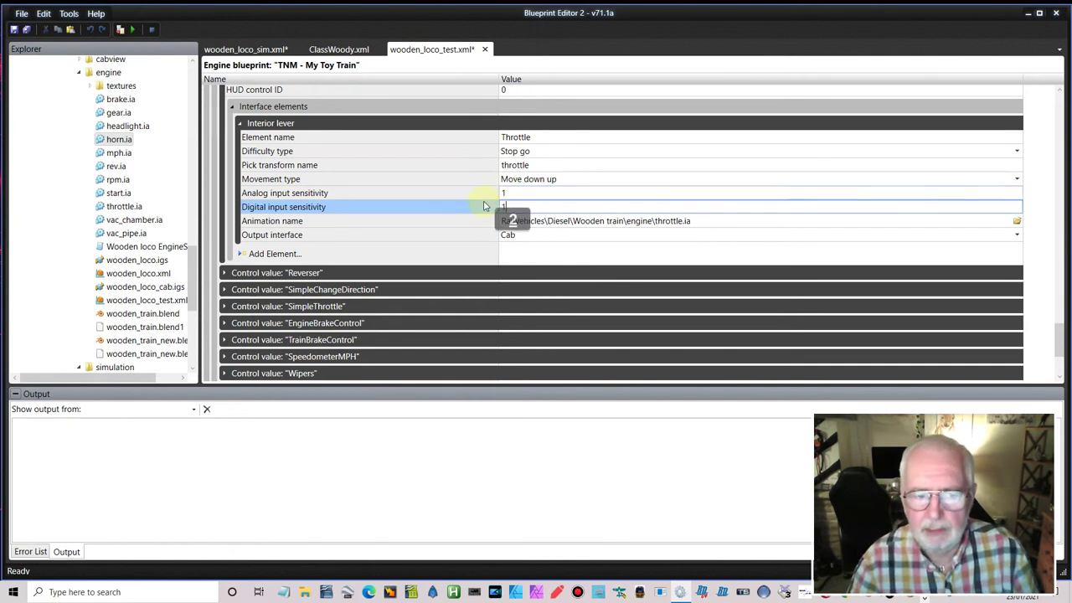
Step: Rename the Reverser control's English name from Directional Control to Reverse
double_click(224, 274)
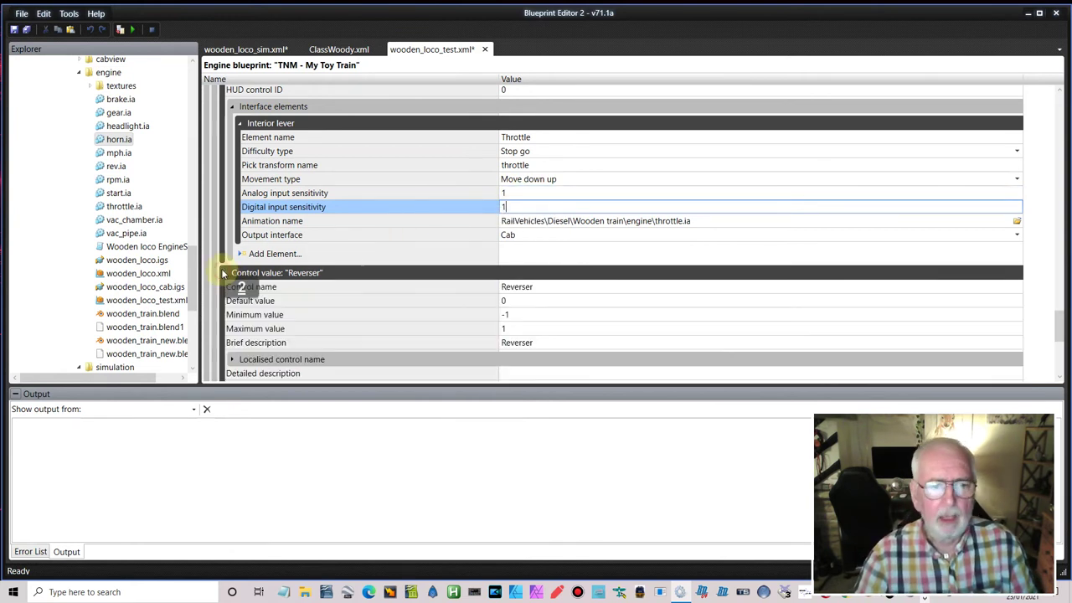
scroll(339, 268, down, 3)
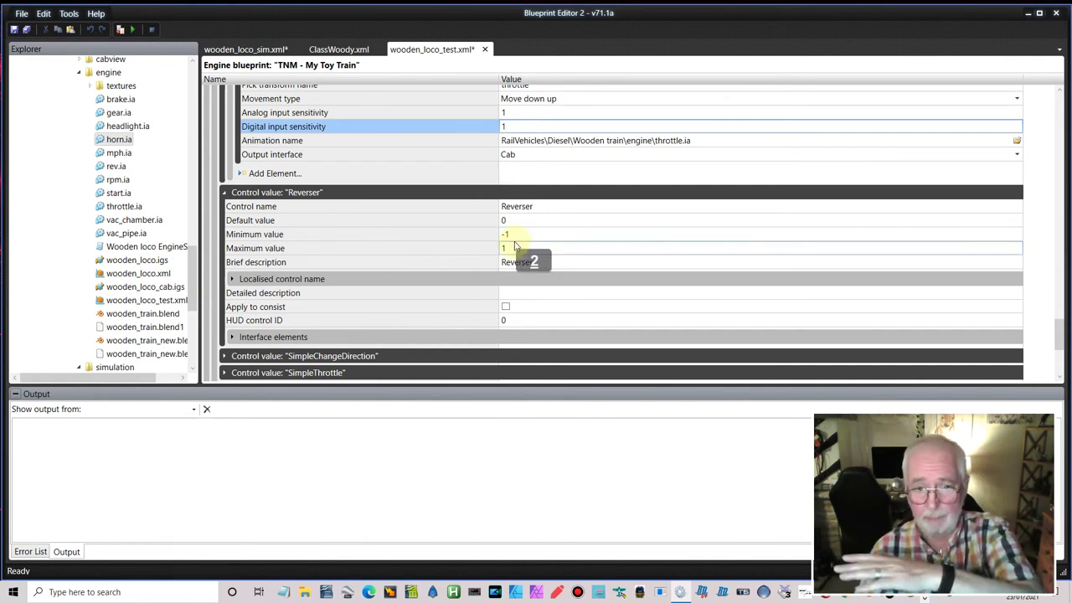
click(233, 280)
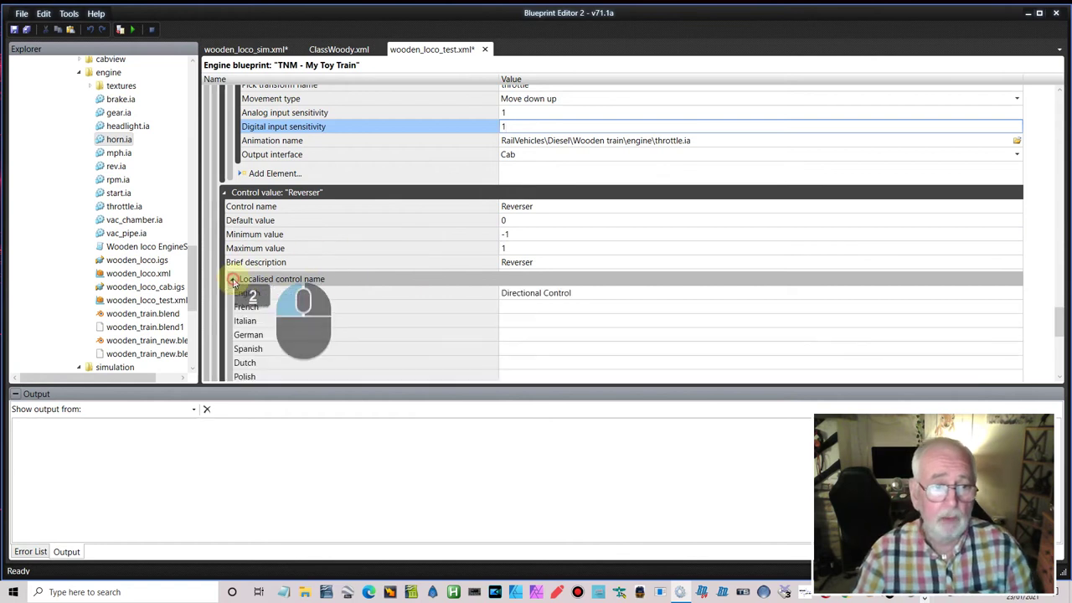
scroll(448, 296, down, 2)
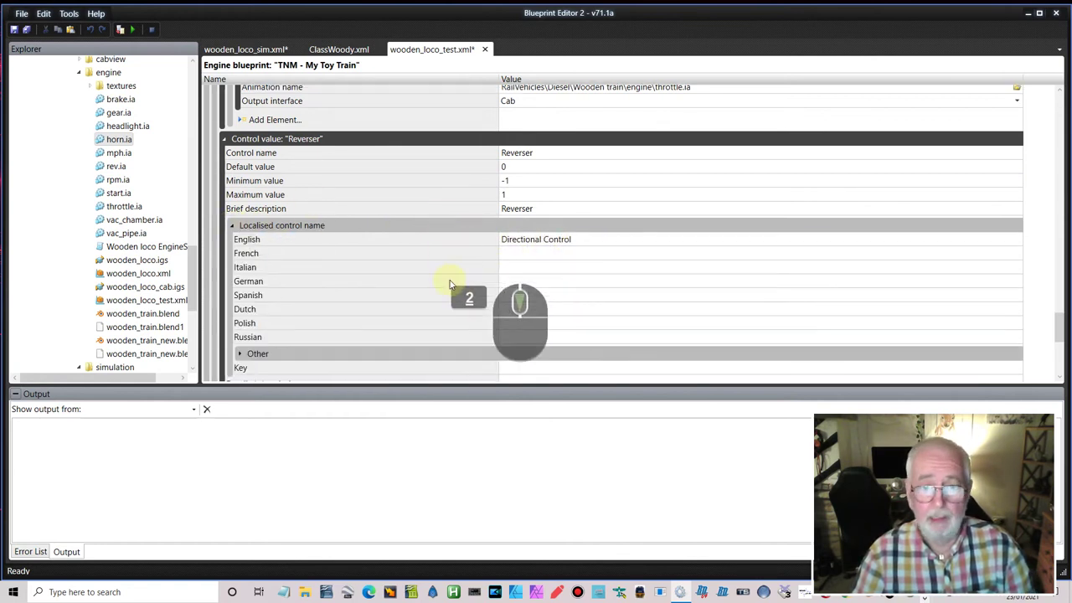
click(406, 189)
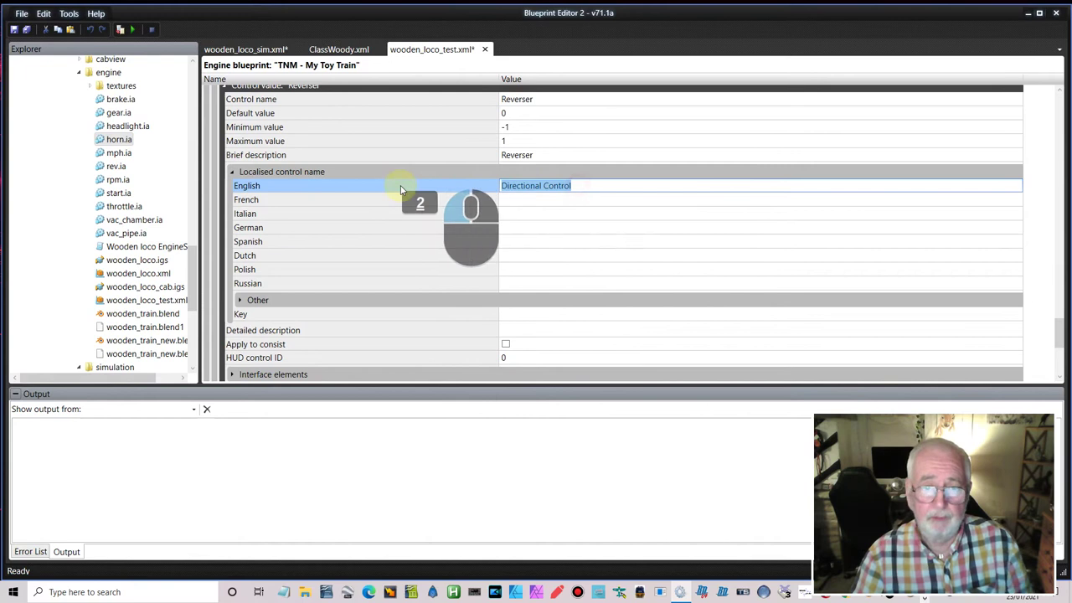
text(Reverser)
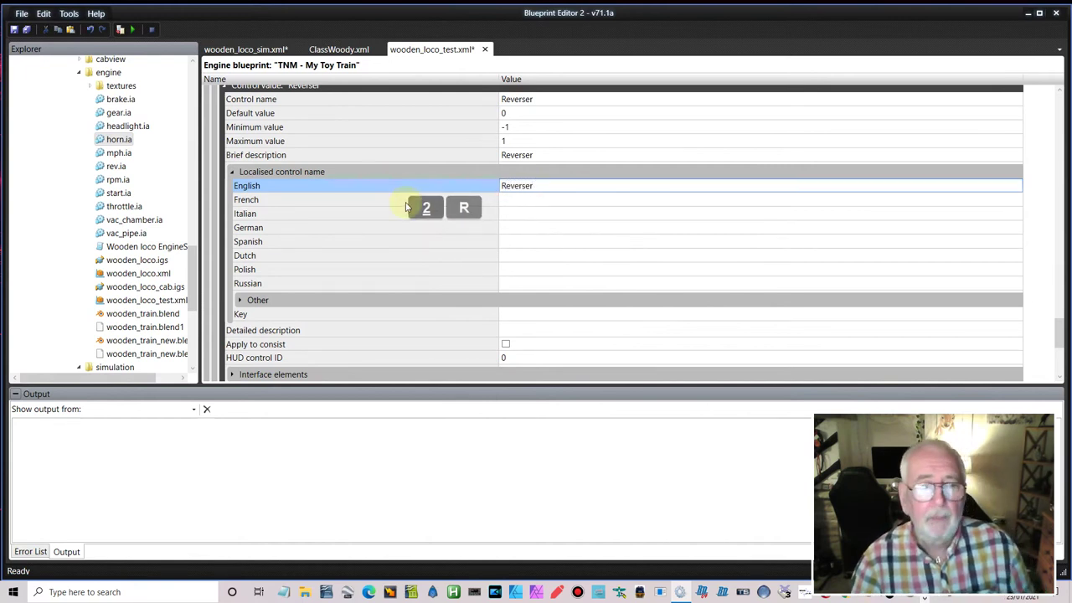
scroll(408, 201, down, 3)
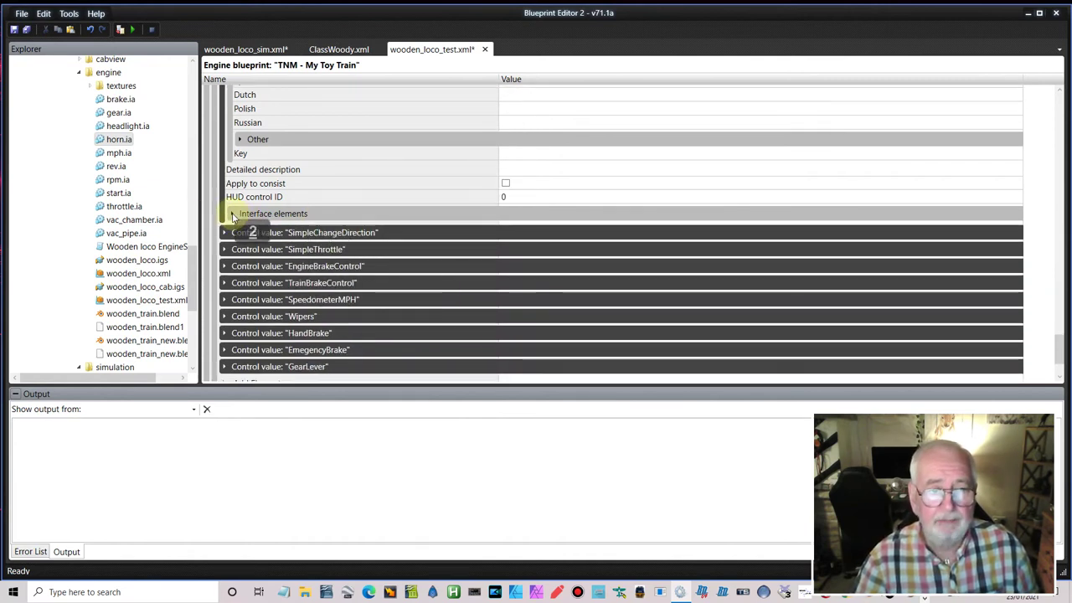
Step: Expand the Reverser's interior irregular notched lever to show its settings
click(234, 216)
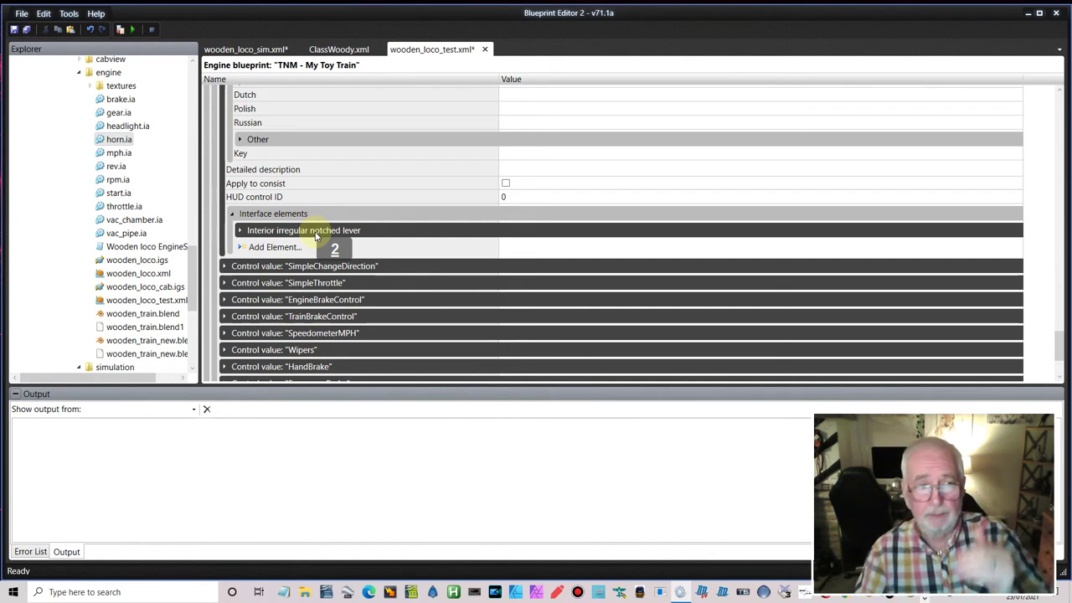
click(240, 231)
scroll(544, 245, down, 2)
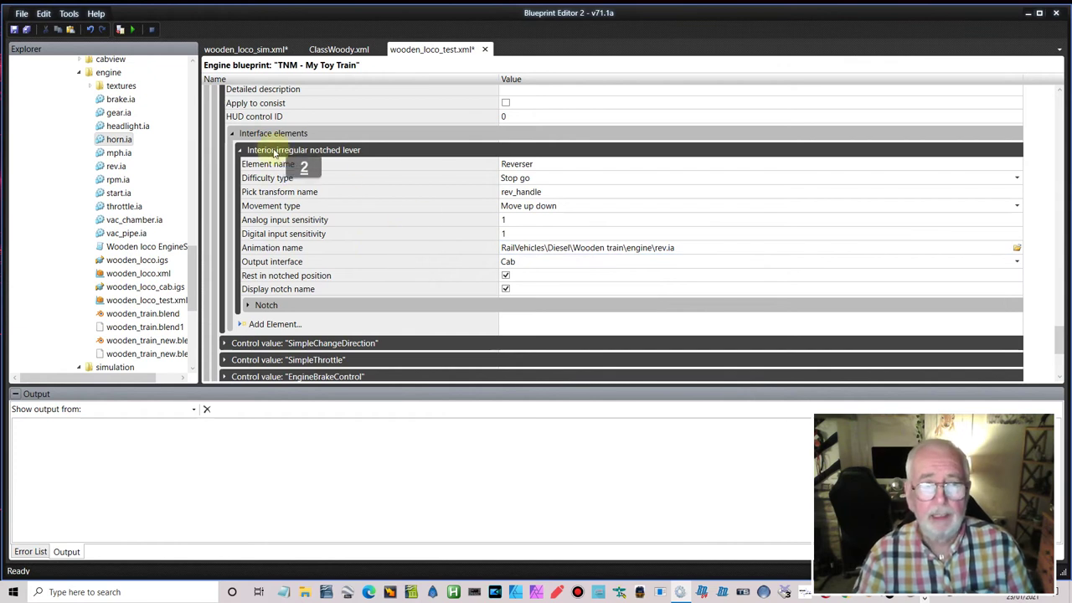
click(249, 324)
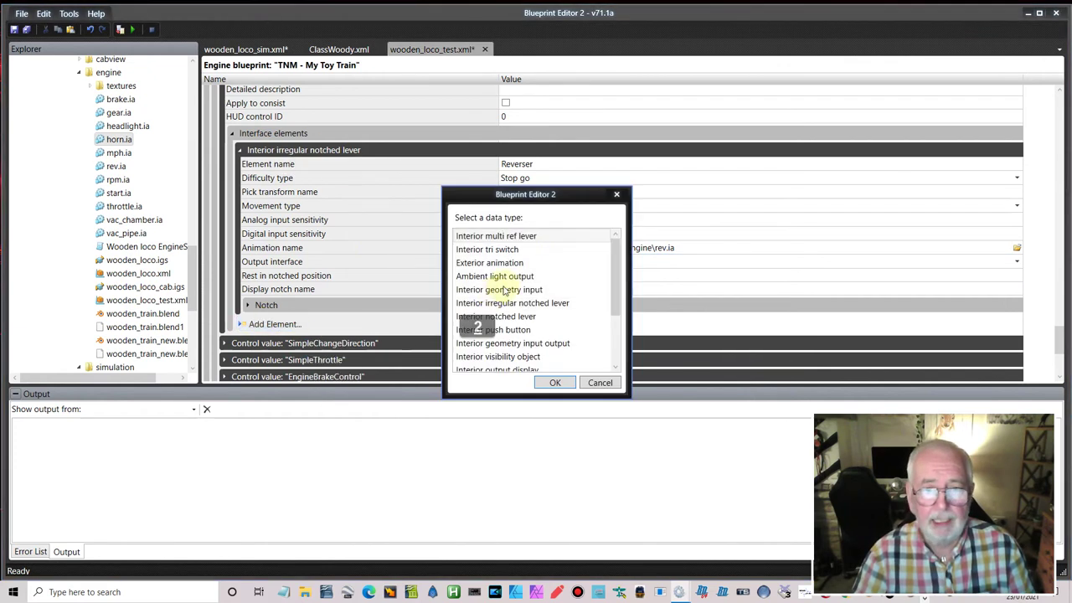
click(535, 262)
click(562, 304)
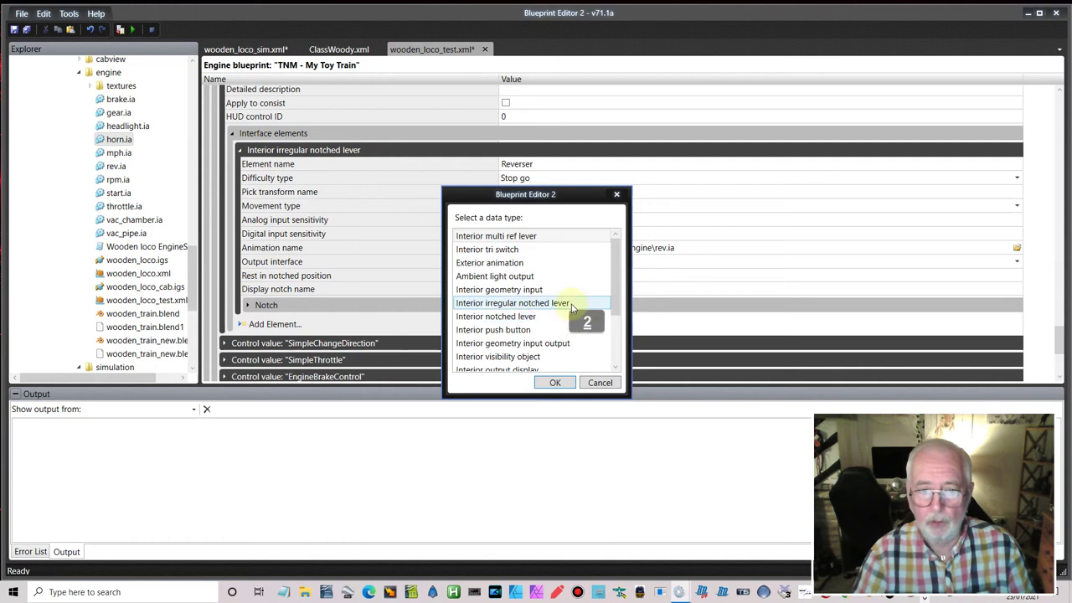
click(529, 317)
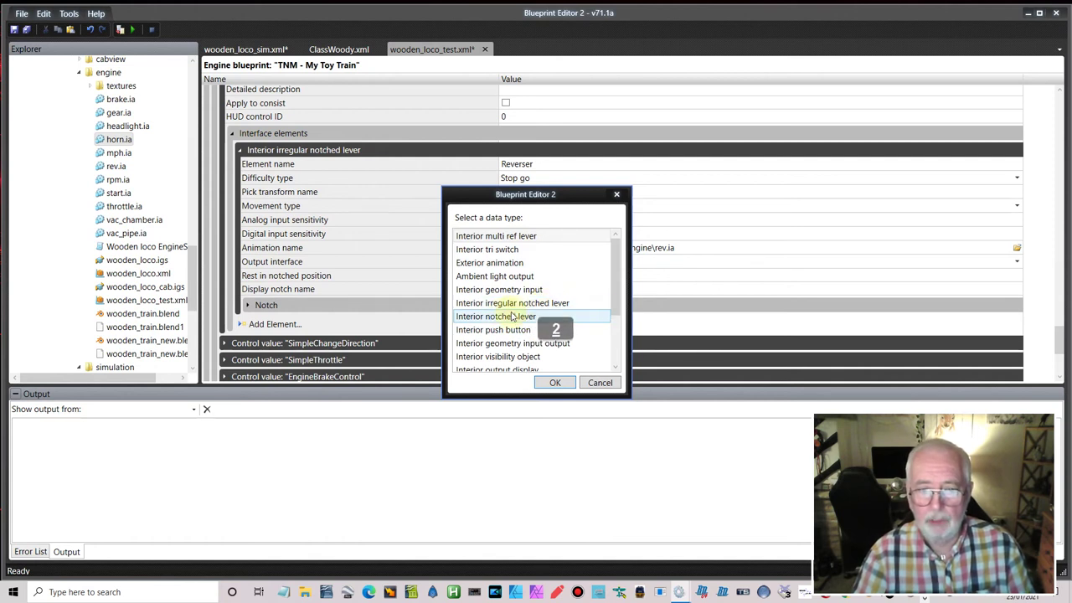
click(549, 343)
click(592, 381)
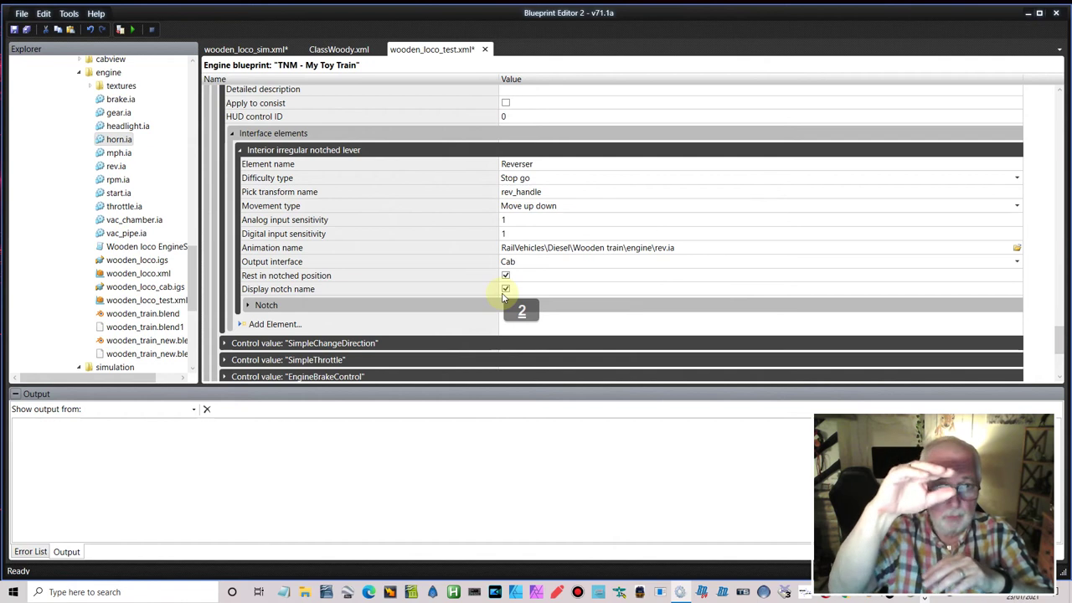
Step: Add Notch data entries and set the first notch to Rev at -1
click(245, 306)
scroll(360, 306, down, 2)
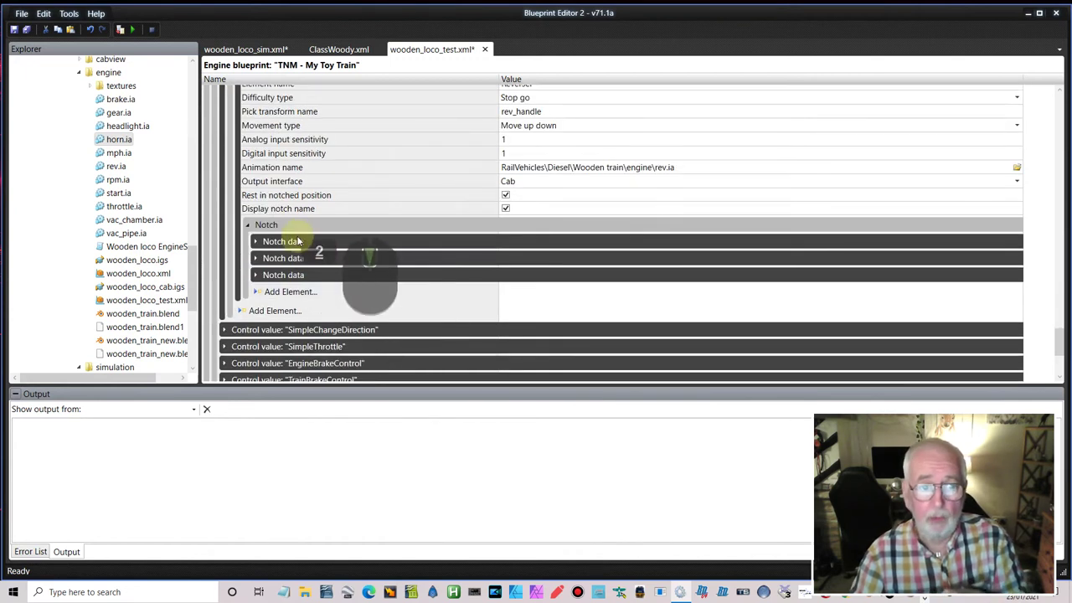
click(280, 292)
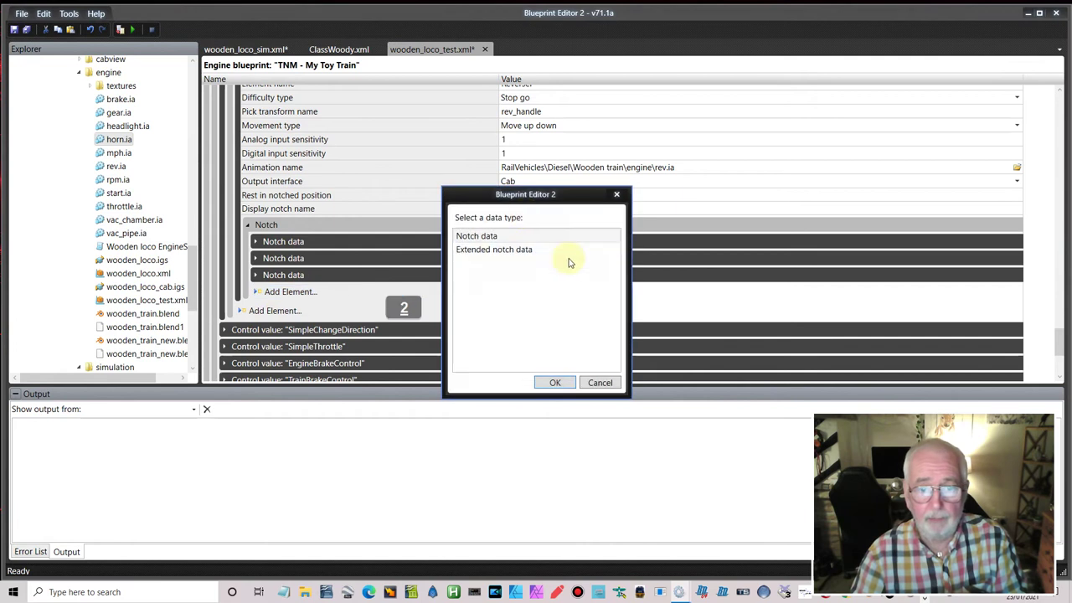
click(522, 240)
click(593, 382)
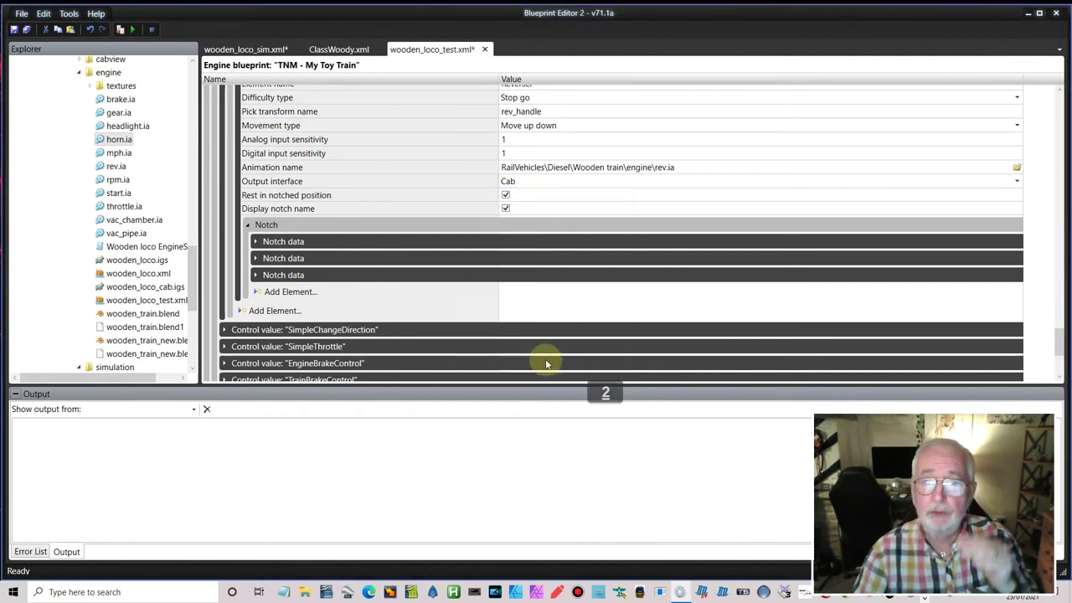
click(255, 242)
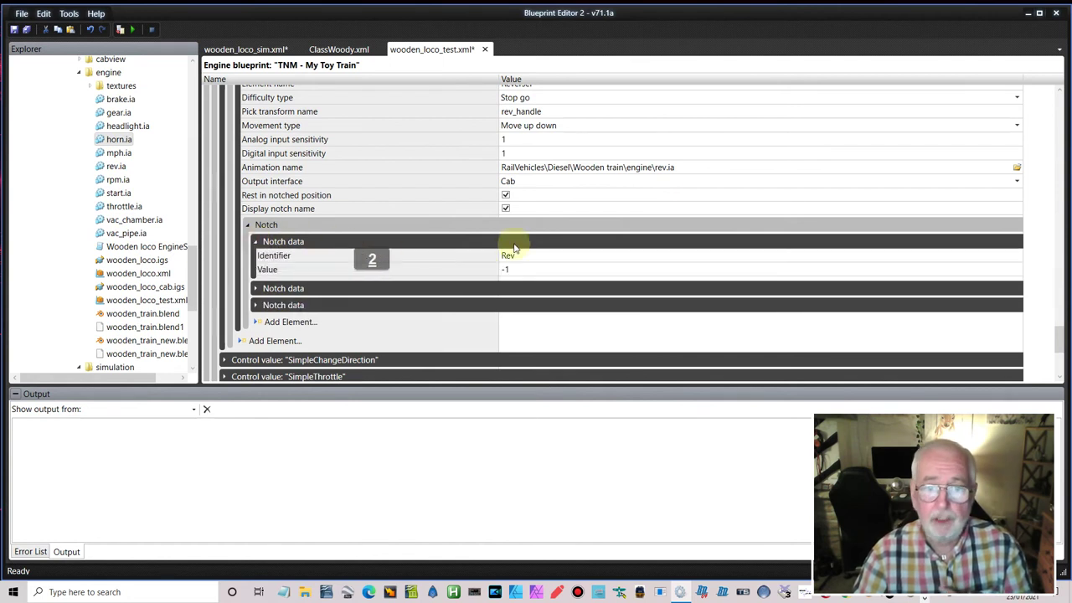
click(528, 256)
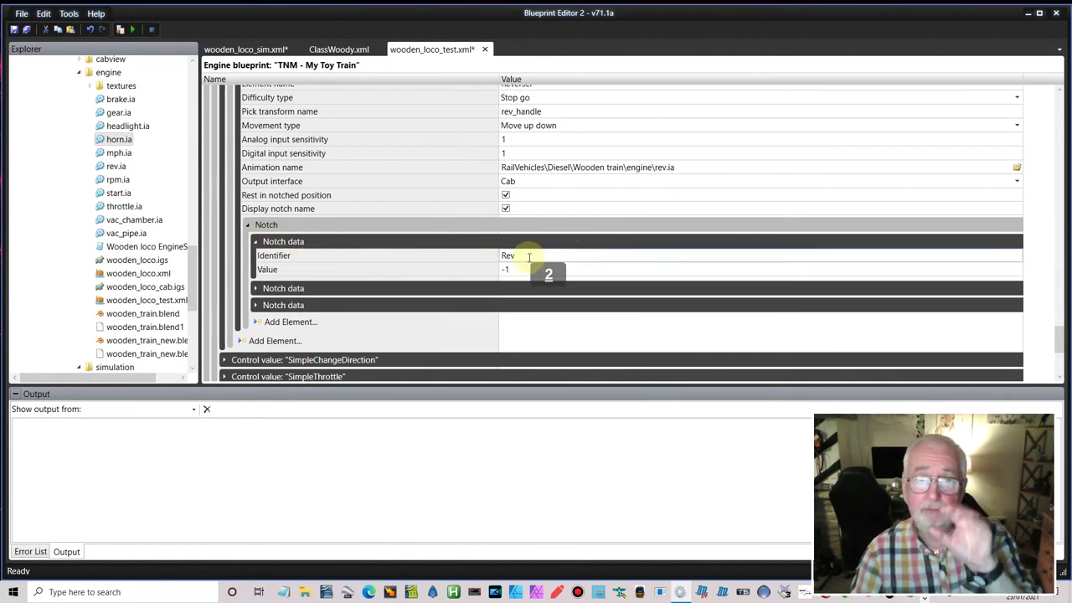
click(514, 269)
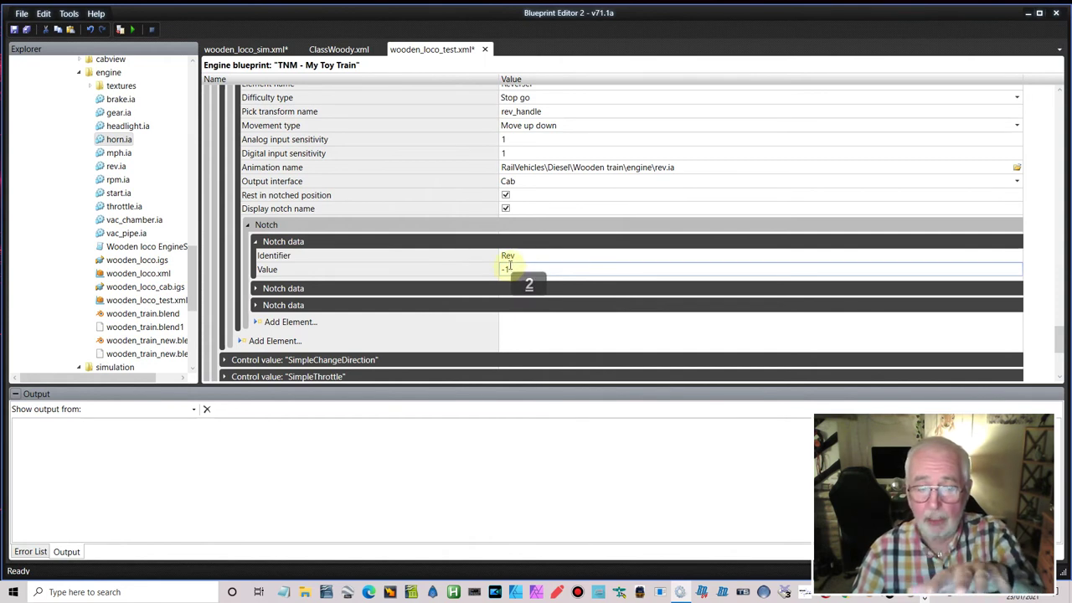
Step: Set the second and third notches to Off at 0 and Fwd at 1
click(256, 289)
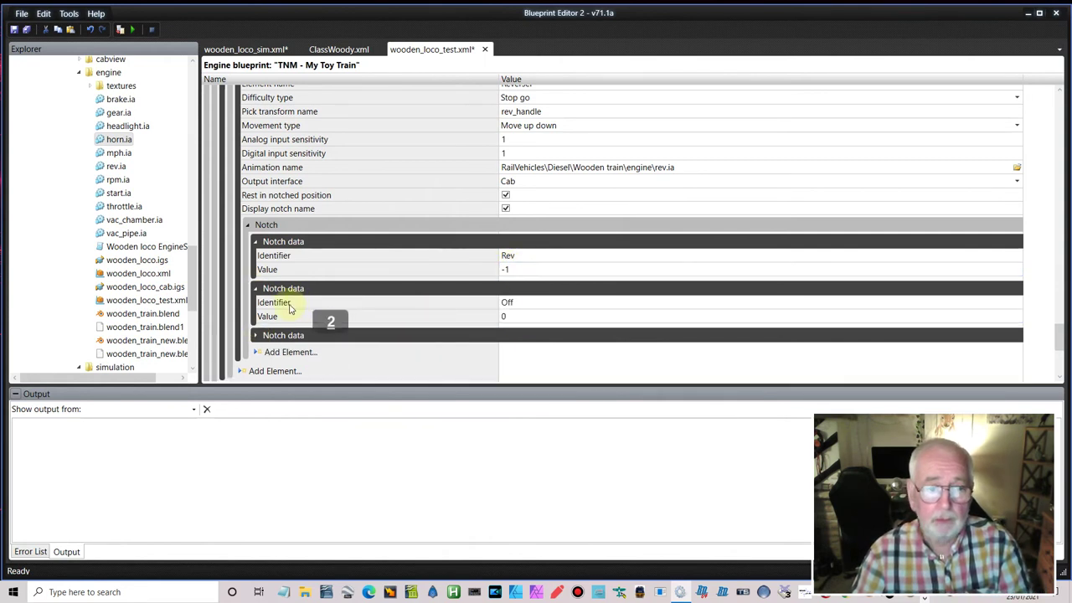
click(540, 305)
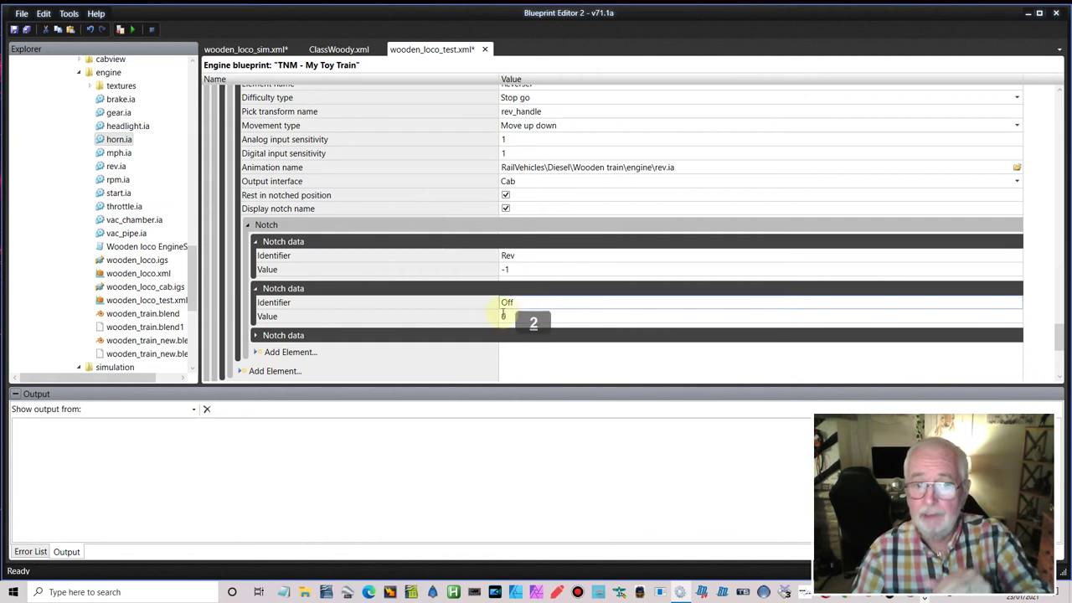
click(507, 316)
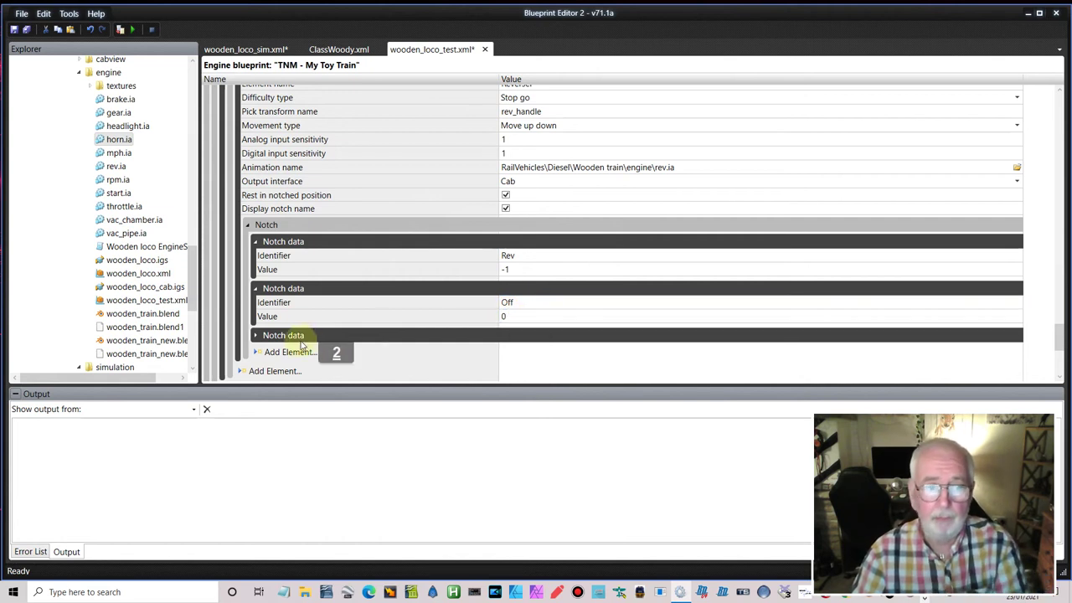
click(256, 335)
click(521, 347)
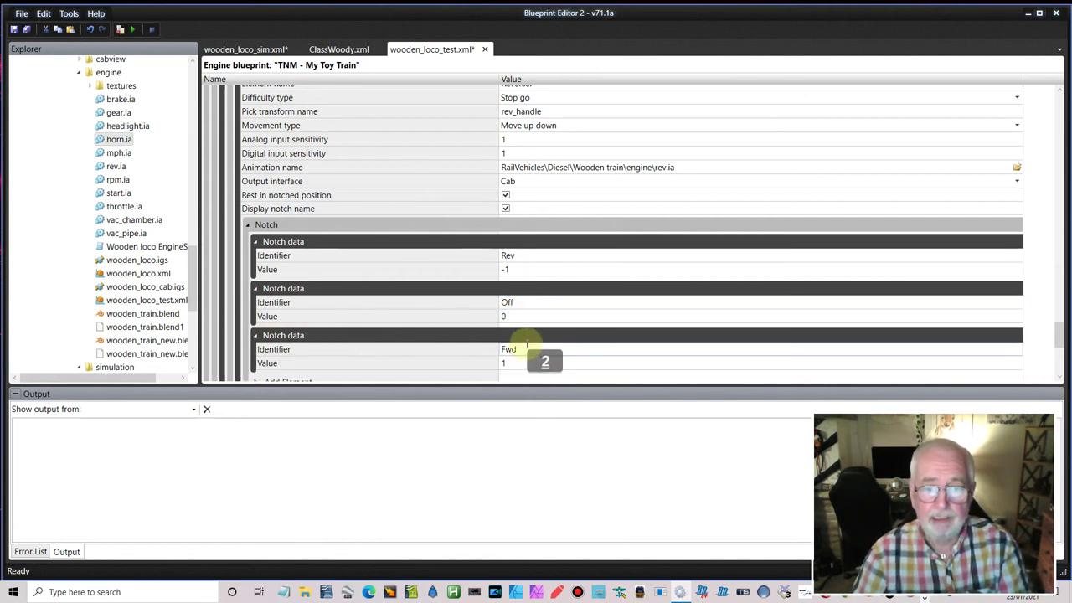
click(516, 360)
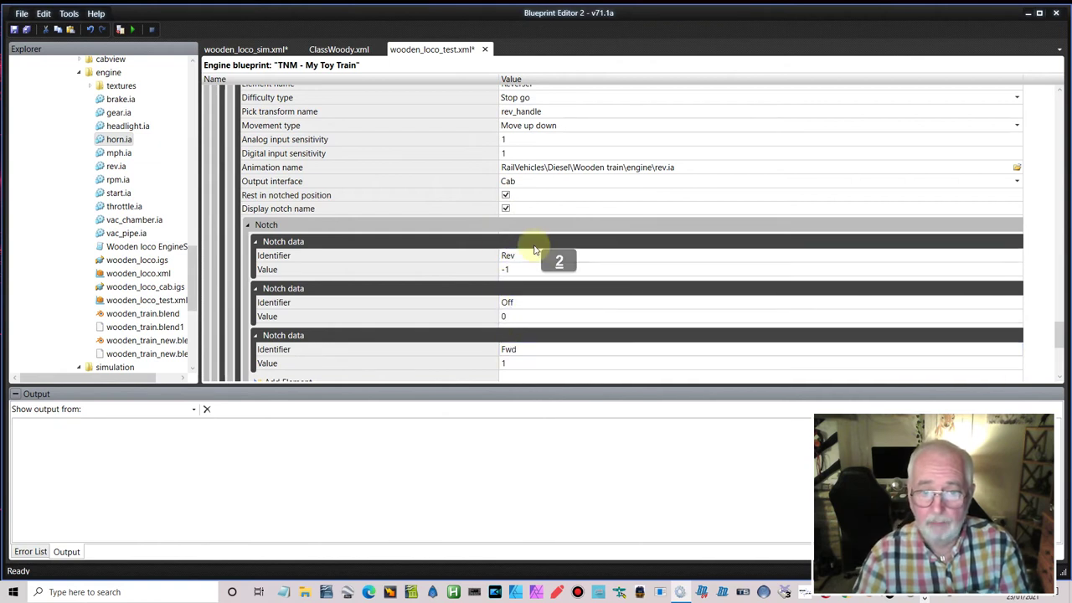
scroll(494, 321, down, 2)
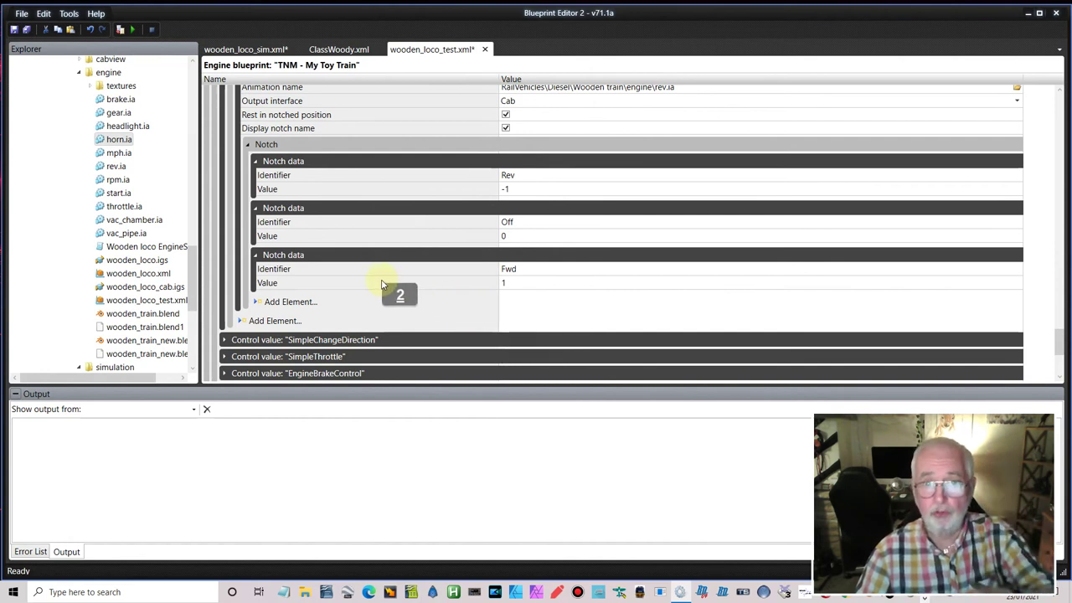
scroll(387, 280, up, 1)
scroll(386, 281, down, 1)
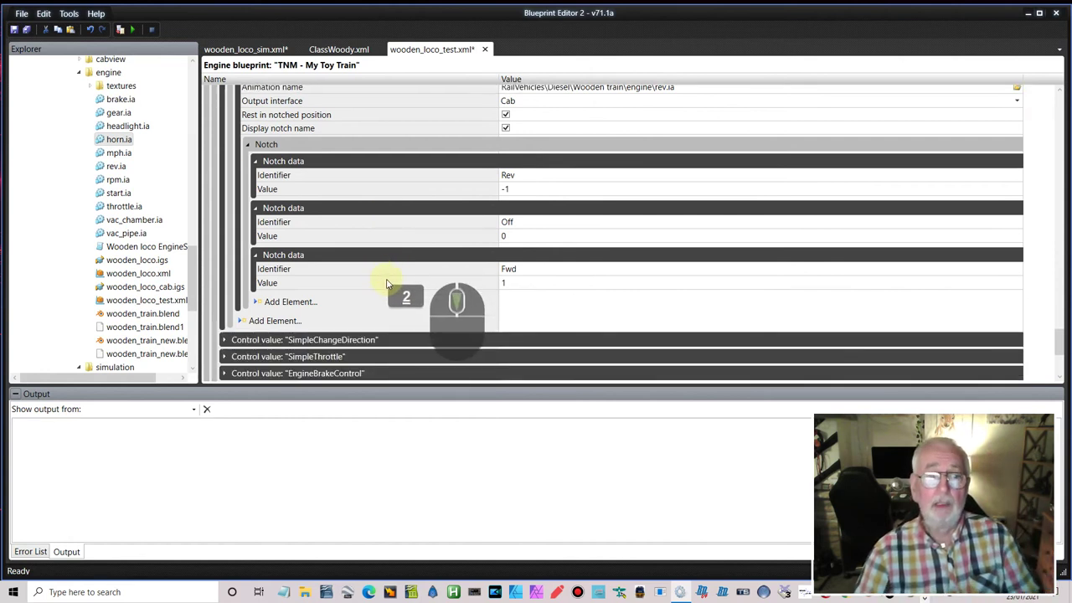
scroll(394, 272, up, 5)
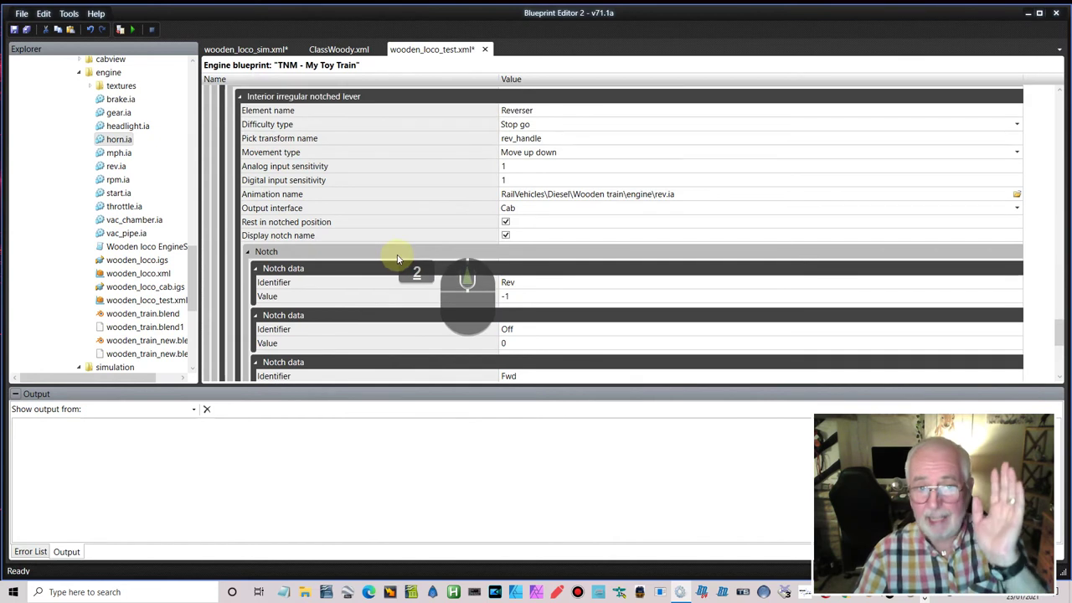
scroll(397, 260, down, 5)
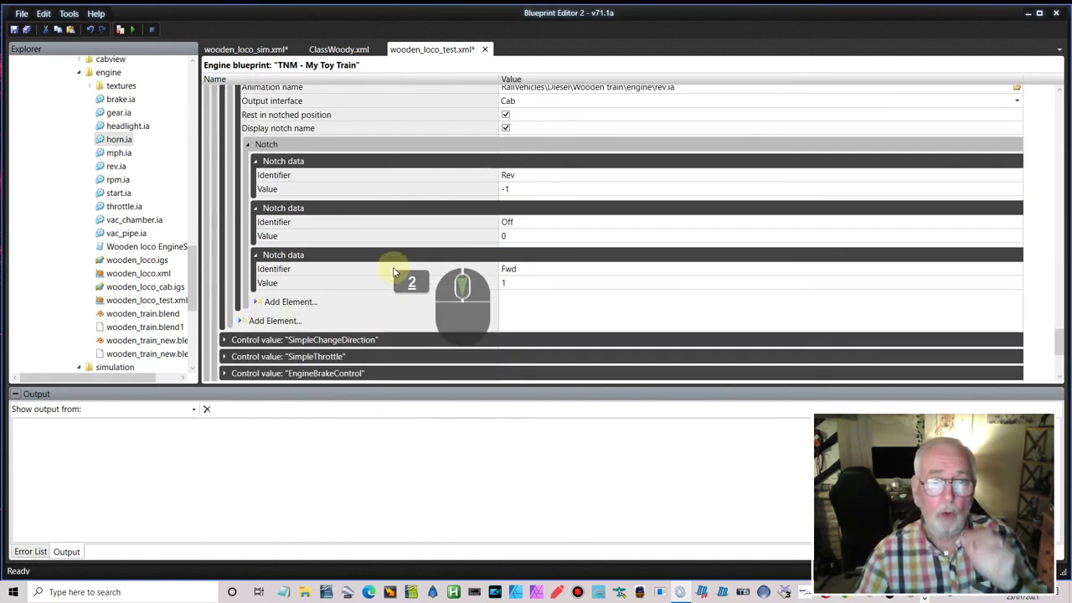
scroll(396, 266, down, 2)
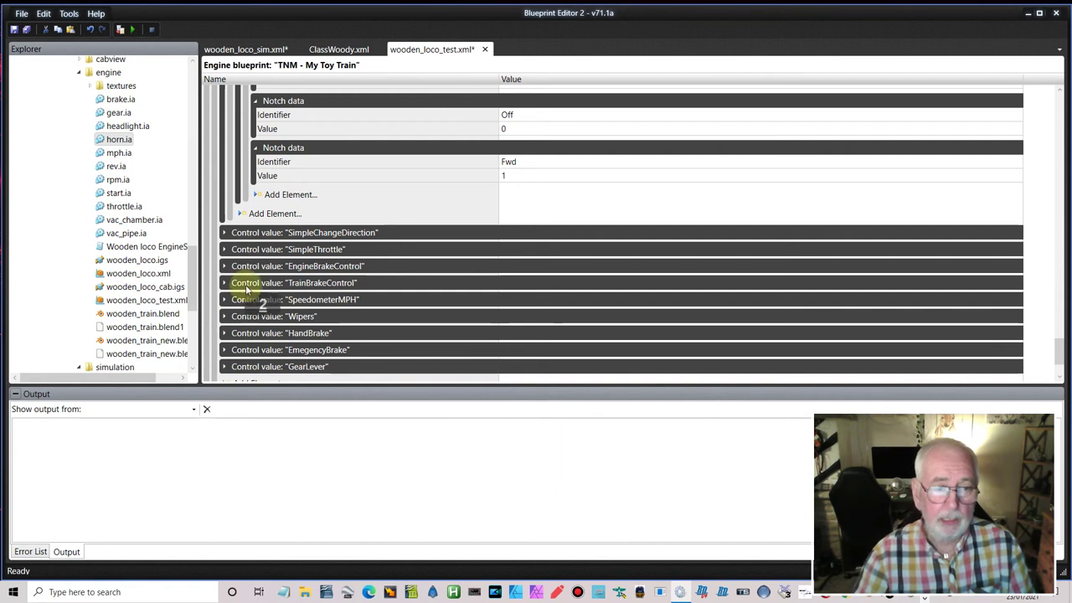
Step: Set the TrainBrakeControl default to 0.7, minimum 0 and maximum 1
click(223, 282)
scroll(378, 270, down, 3)
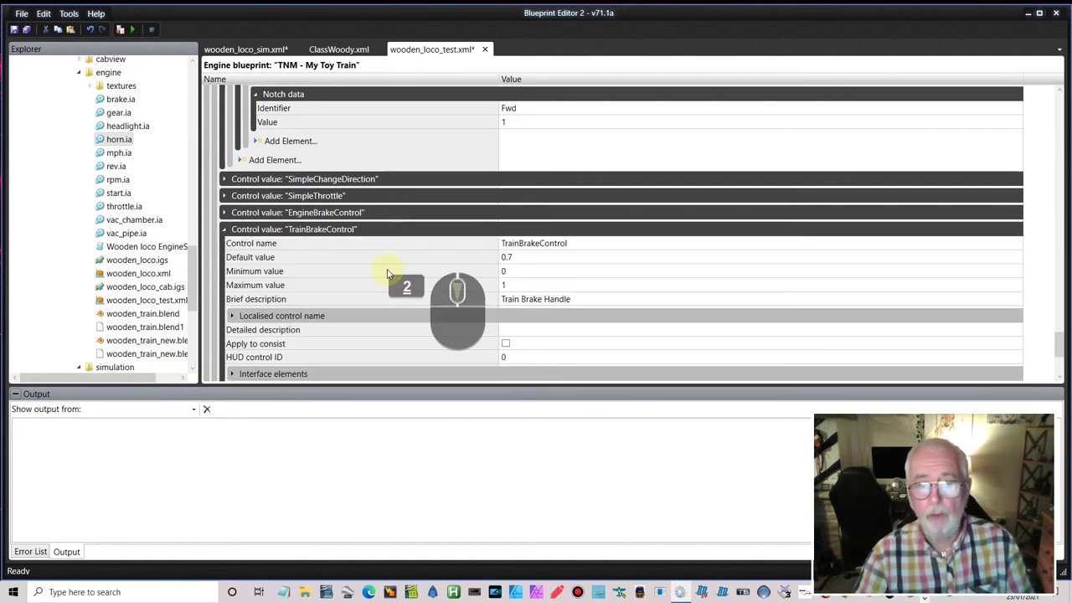
click(509, 164)
click(523, 177)
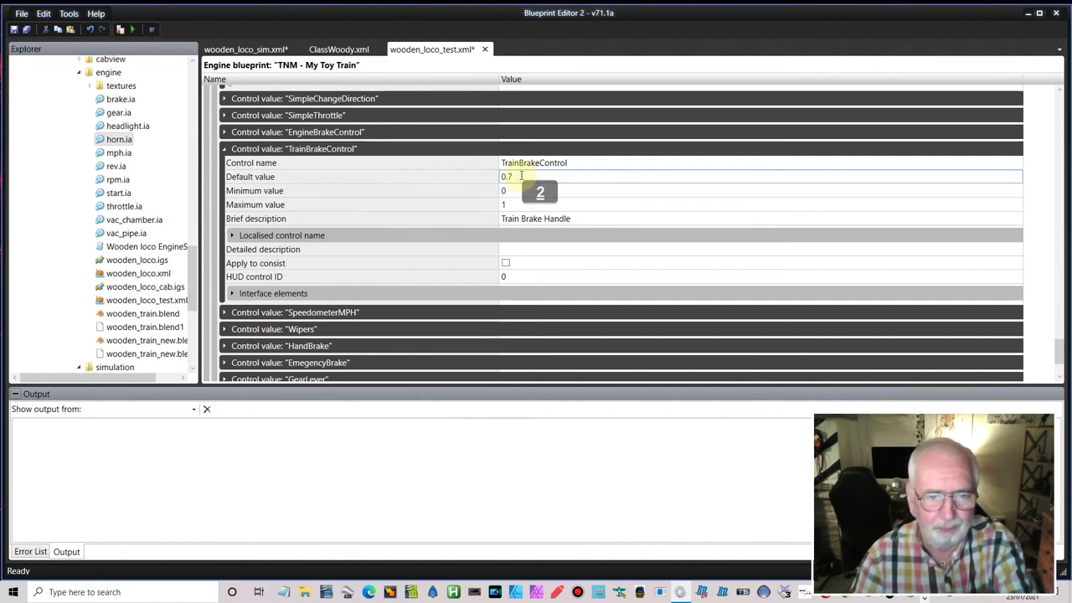
click(508, 190)
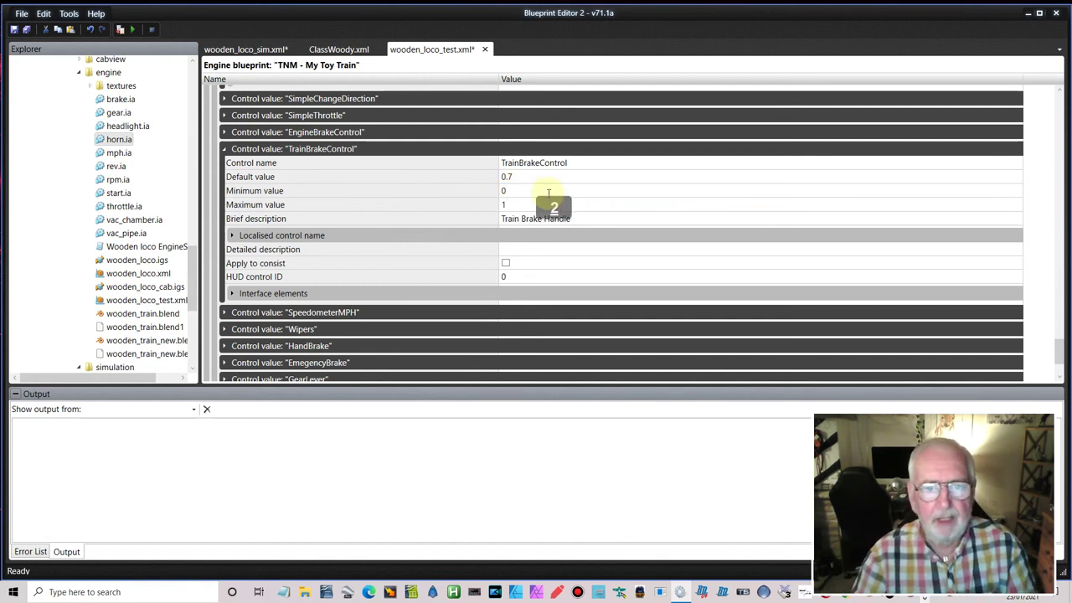
click(527, 202)
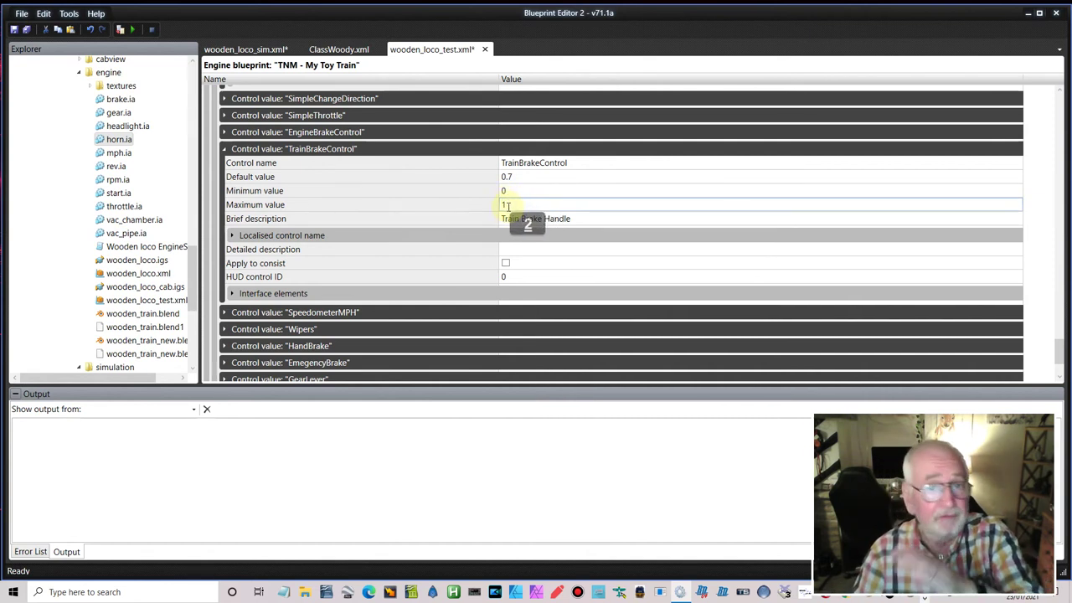
key(Return)
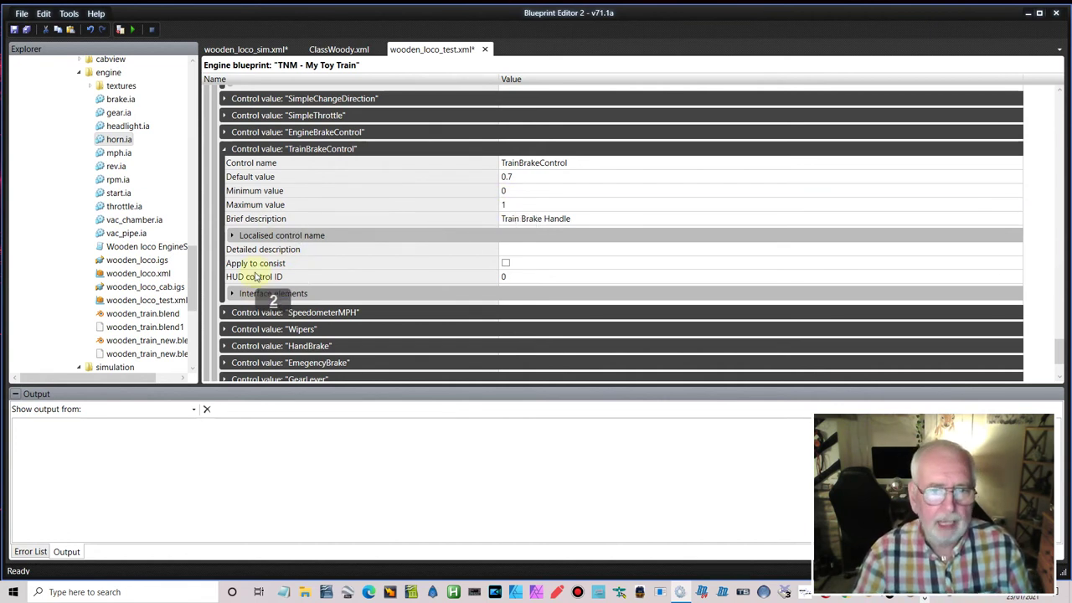
Step: Expand the train brake's localised names and its Train Brake irregular notched lever settings
click(235, 237)
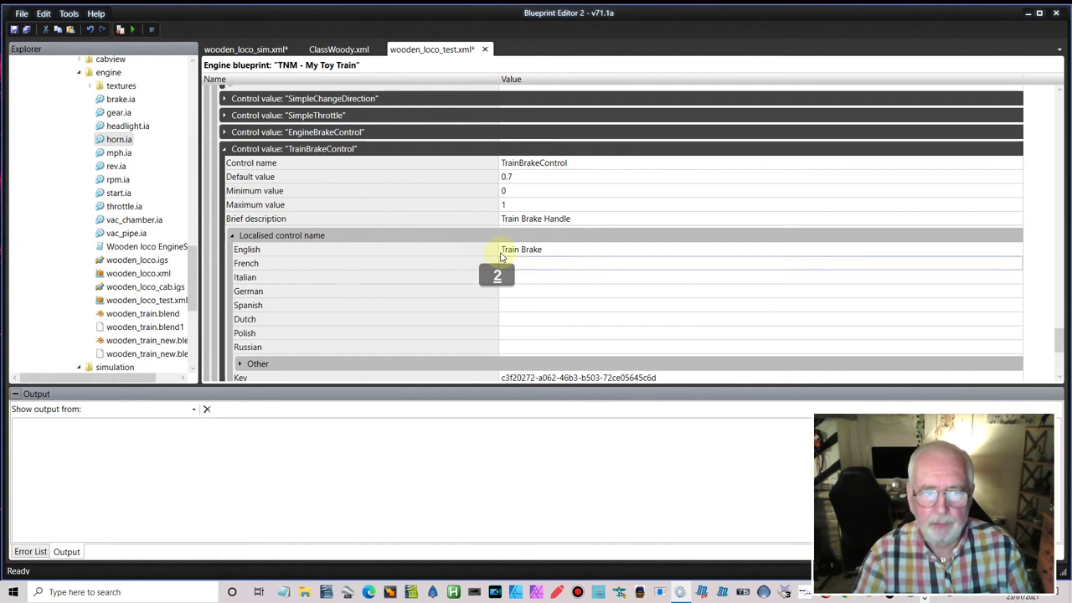
scroll(389, 286, down, 2)
scroll(388, 286, down, 1)
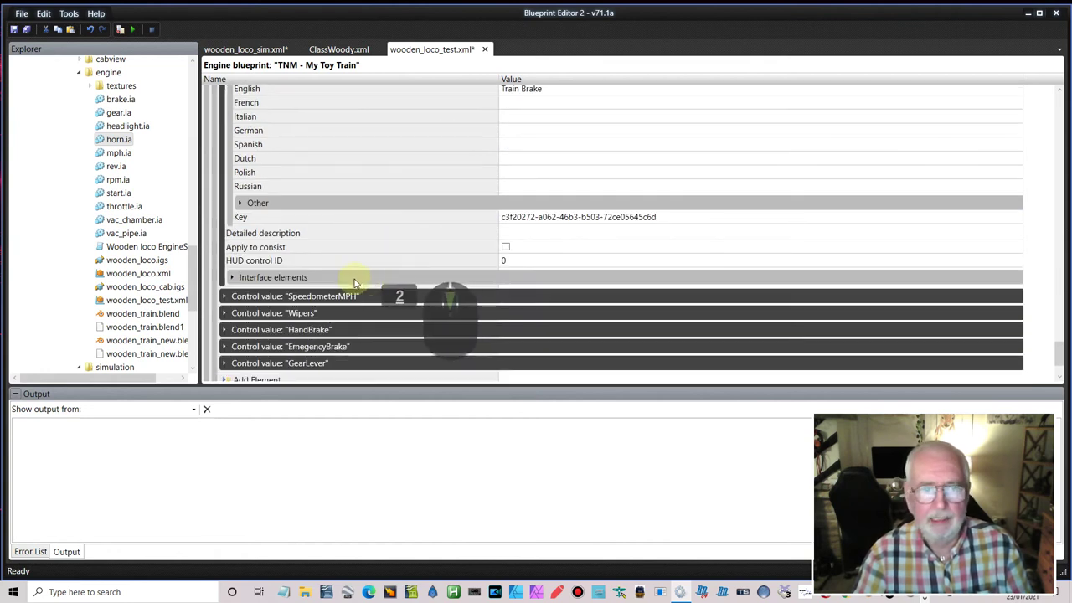
click(230, 278)
scroll(450, 256, down, 2)
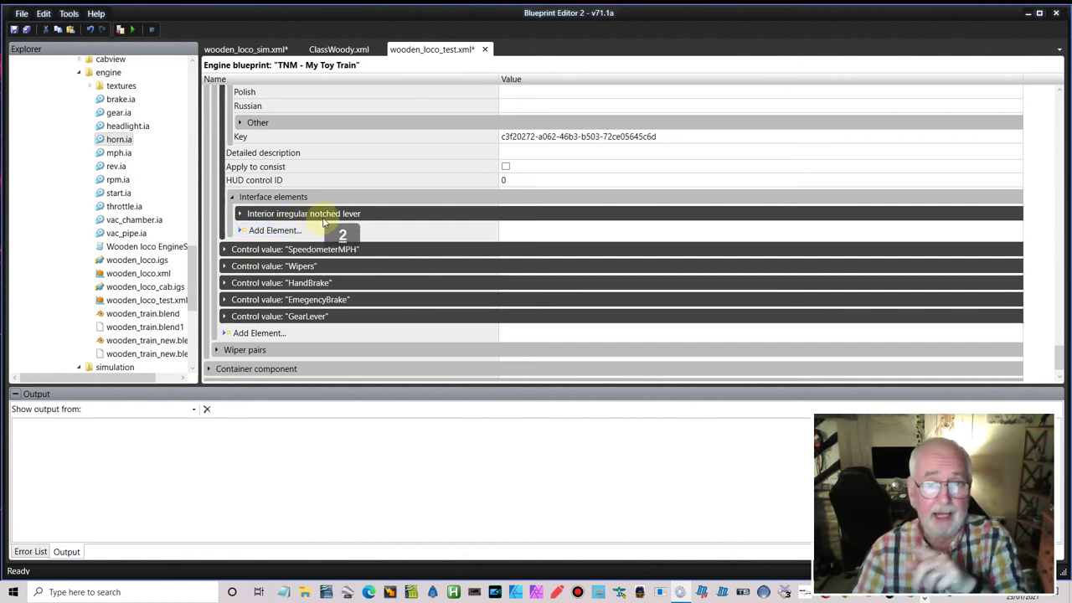
scroll(381, 208, up, 4)
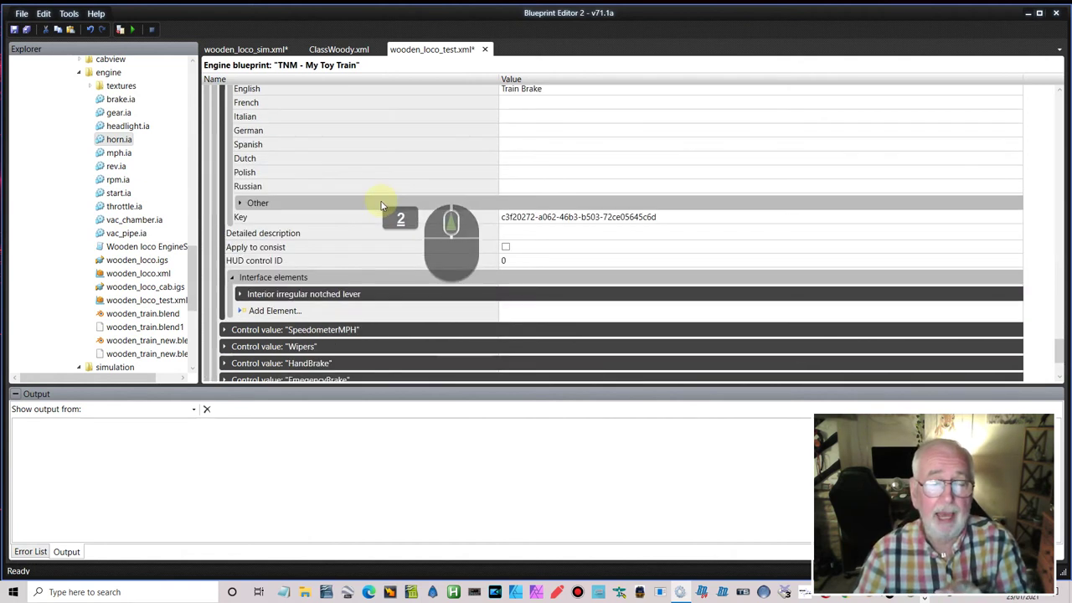
scroll(381, 207, down, 3)
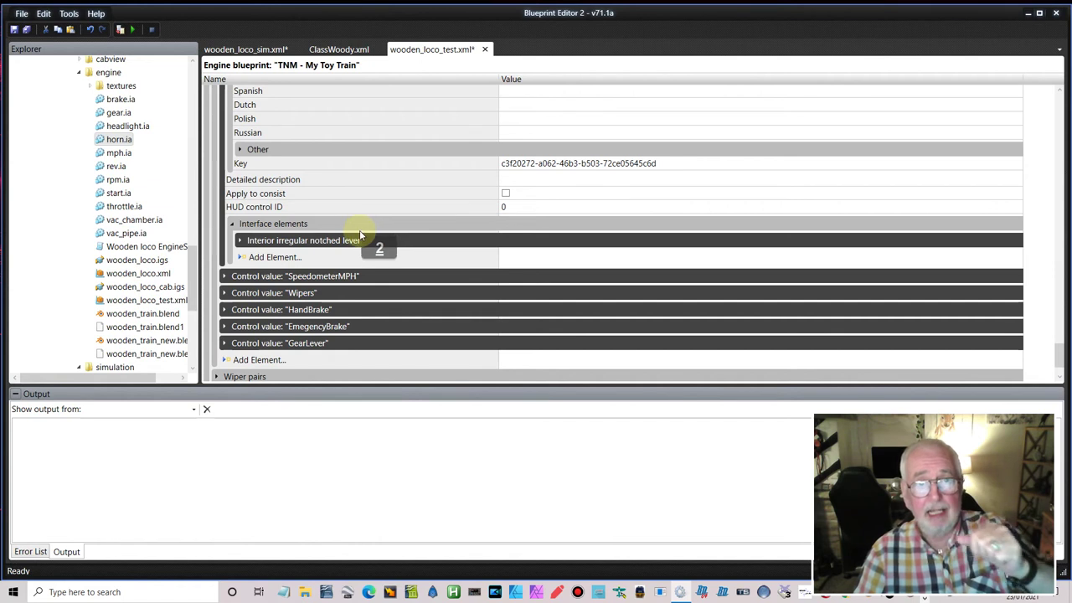
click(241, 242)
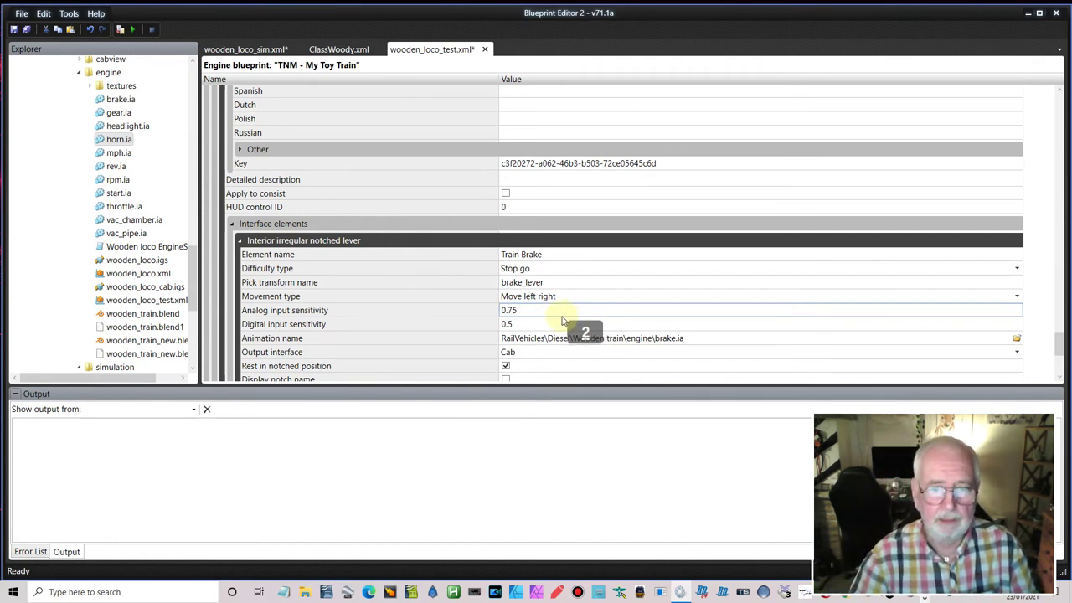
scroll(577, 315, down, 1)
scroll(428, 355, down, 1)
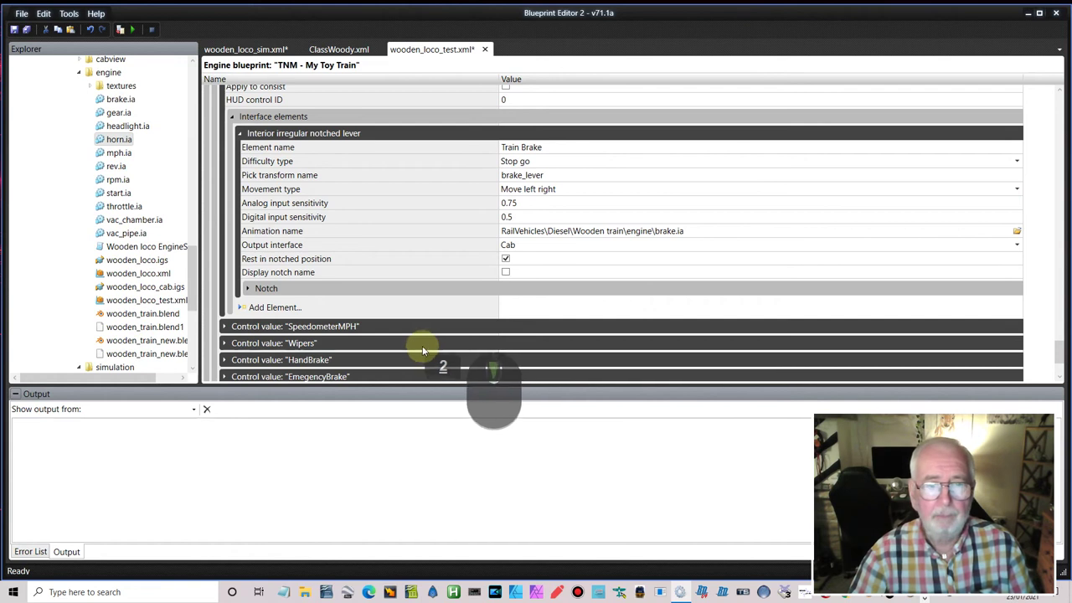
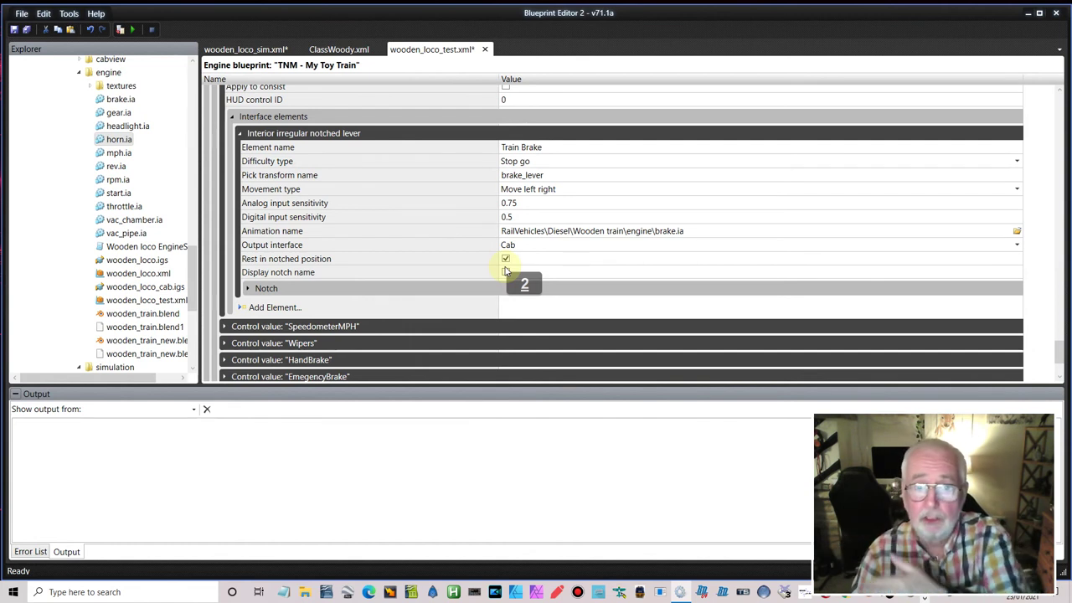
Step: Untick 'Rest in notched position' on the Train Brake lever and expand all five notch entries
click(506, 260)
click(261, 288)
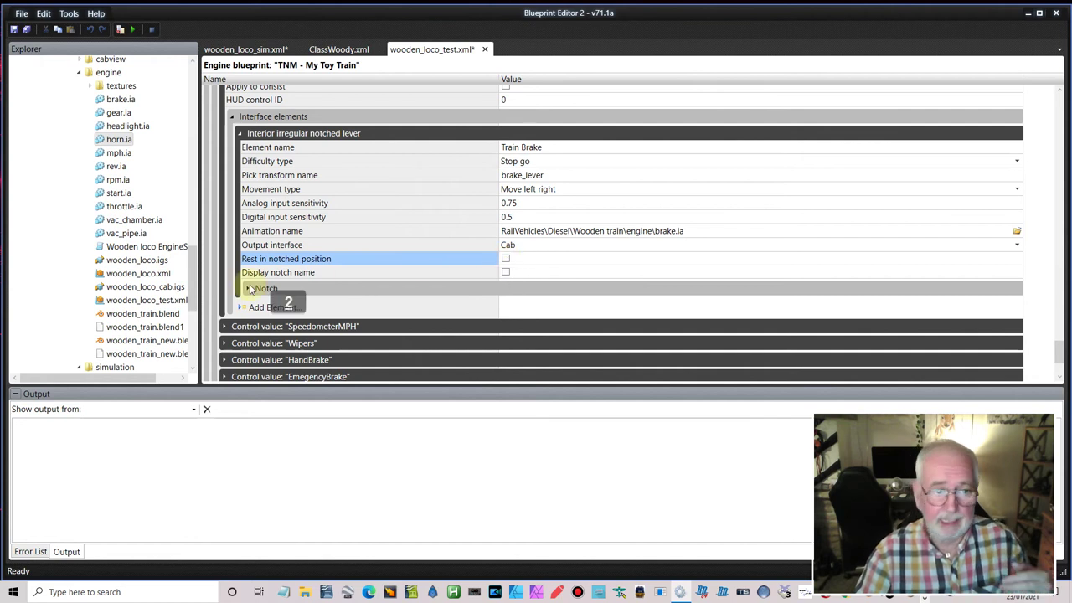
double_click(284, 305)
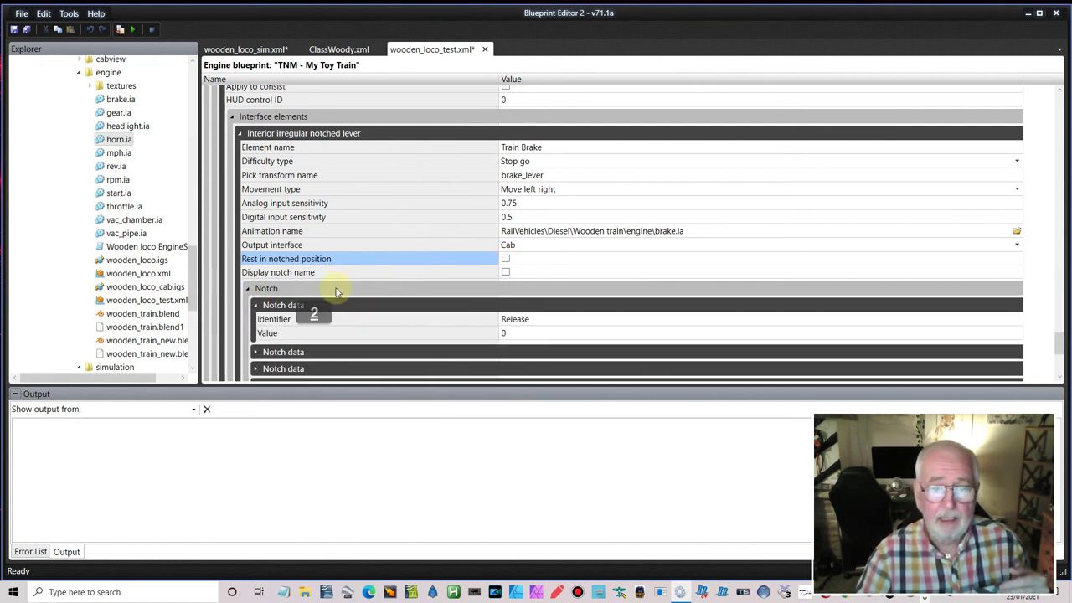
scroll(306, 266, down, 3)
click(257, 244)
double_click(256, 293)
double_click(260, 338)
scroll(267, 297, down, 3)
double_click(266, 278)
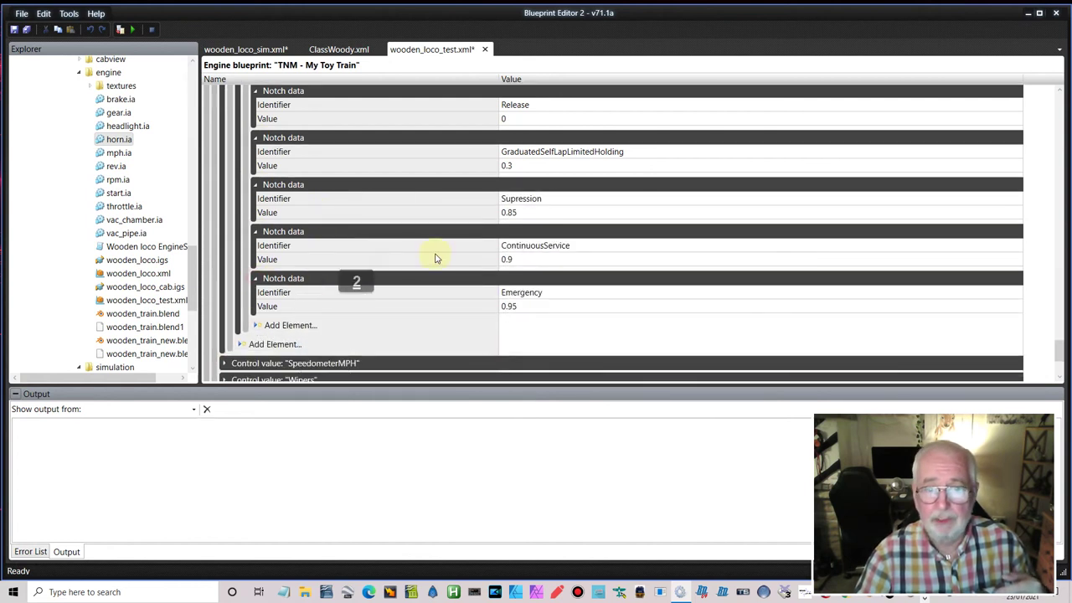
scroll(526, 233, up, 2)
Step: Check the notch values: Release 0, 0.3, Supression 0.85, ContinuousService 0.9, Emergency 0.95
click(517, 201)
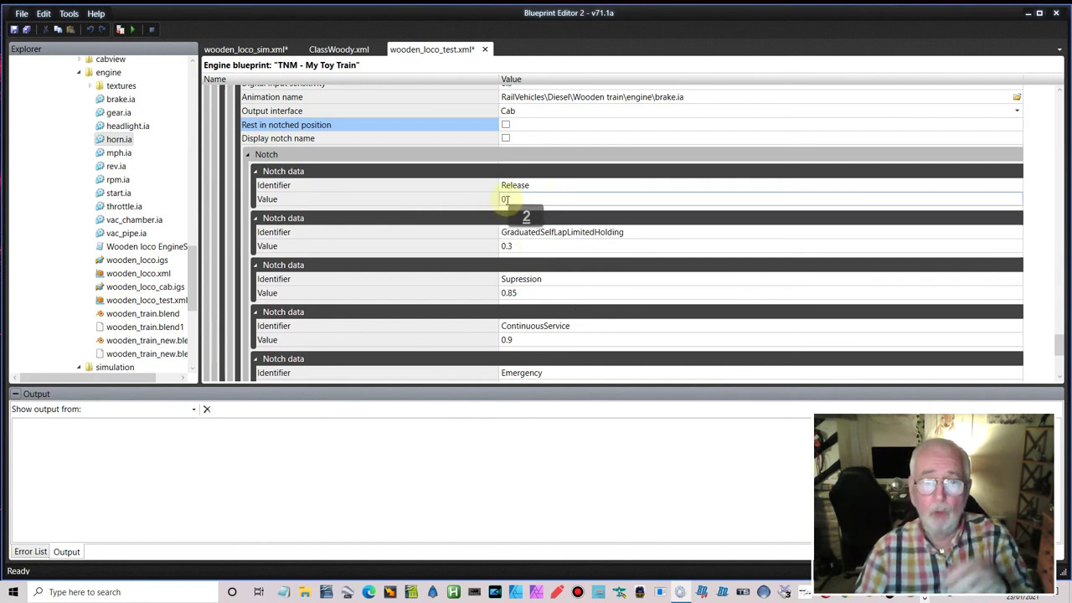
click(514, 245)
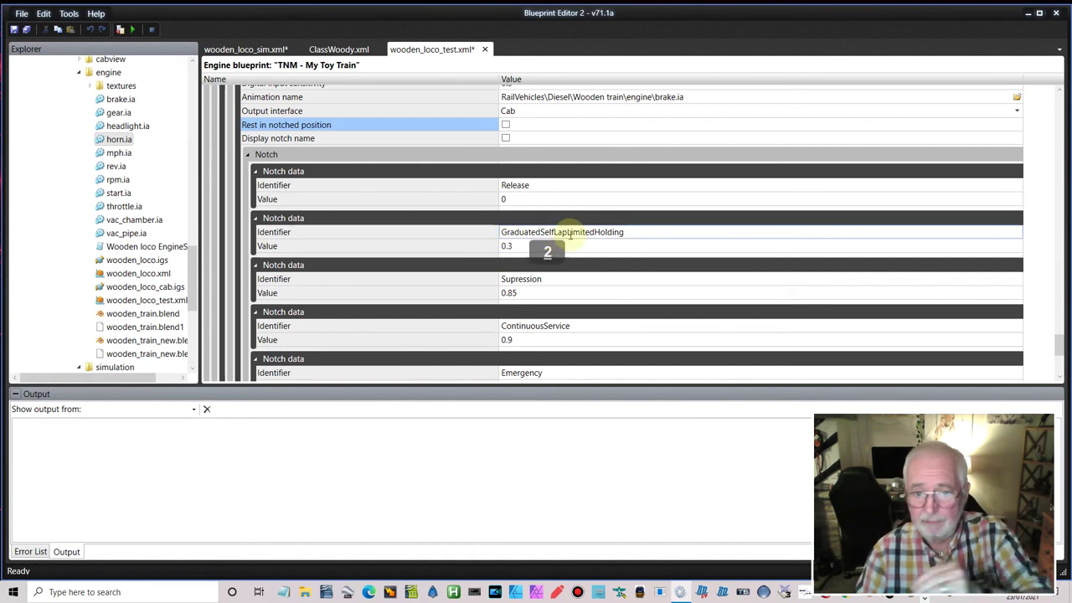
click(511, 292)
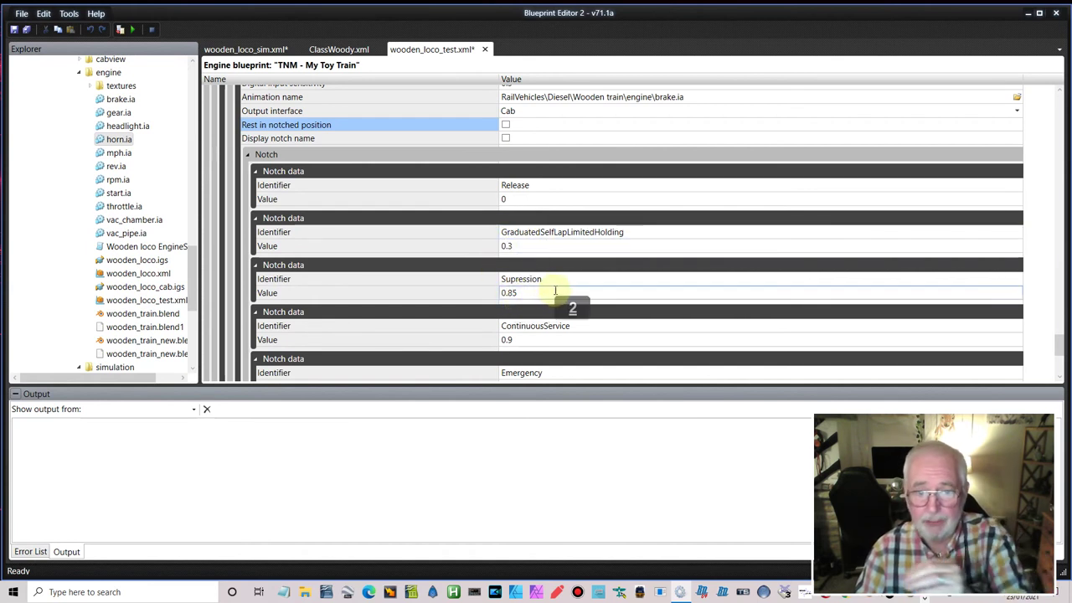
click(538, 338)
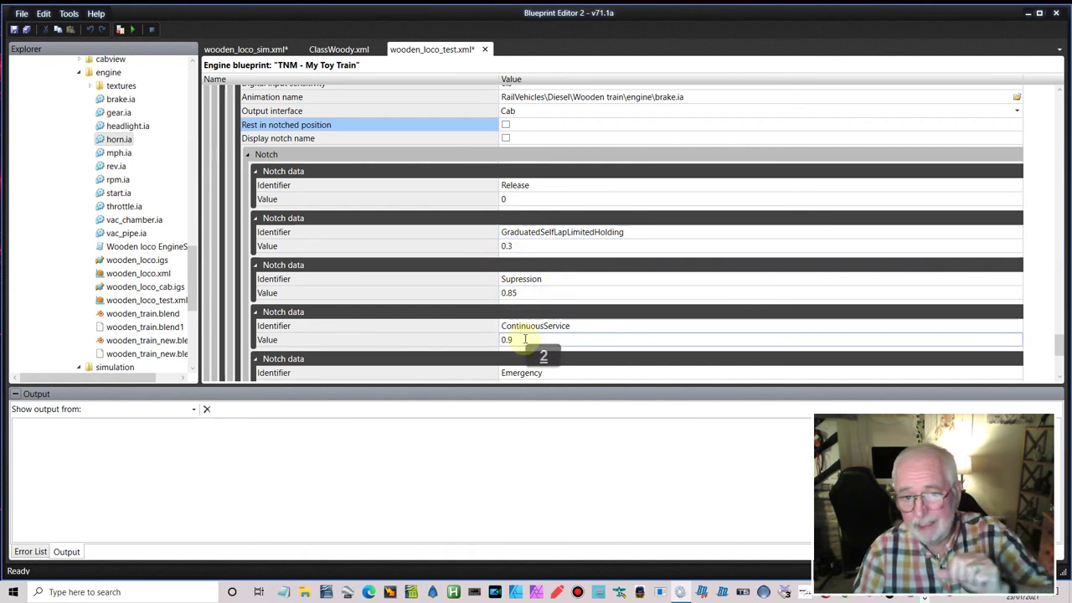
scroll(529, 334, down, 2)
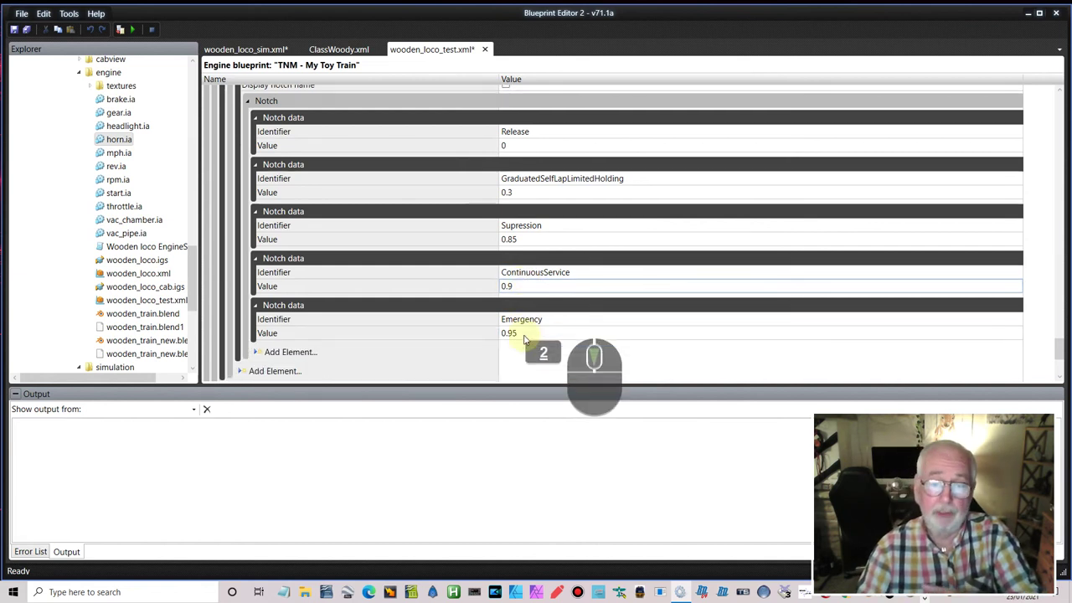
click(518, 308)
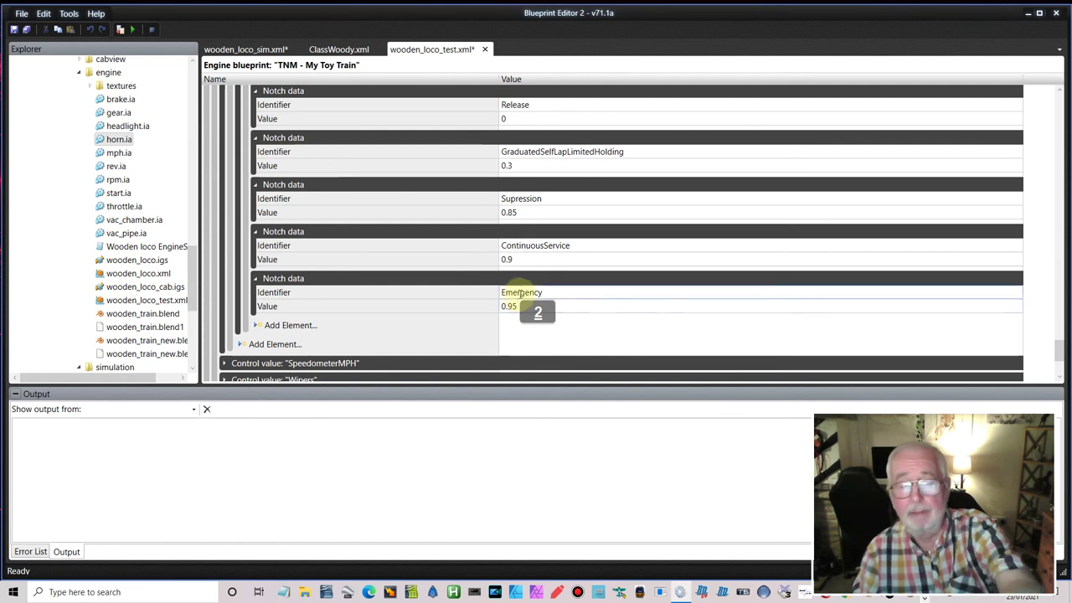
scroll(535, 303, up, 6)
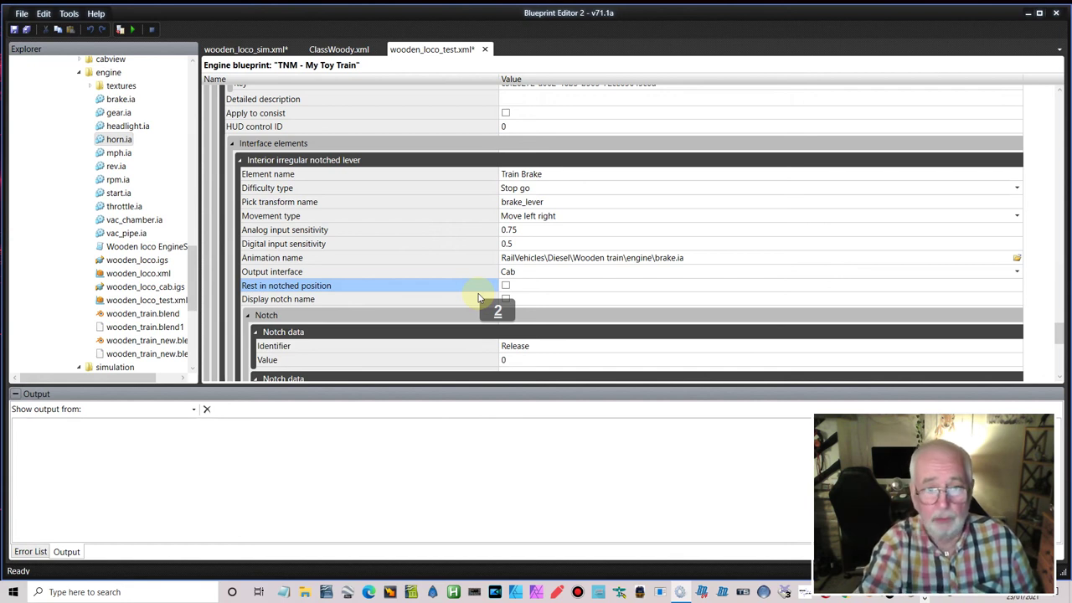
Step: Change the Train Brake's analog sensitivity from 0.75 and digital sensitivity from 0.5 to 1
scroll(480, 298, down, 5)
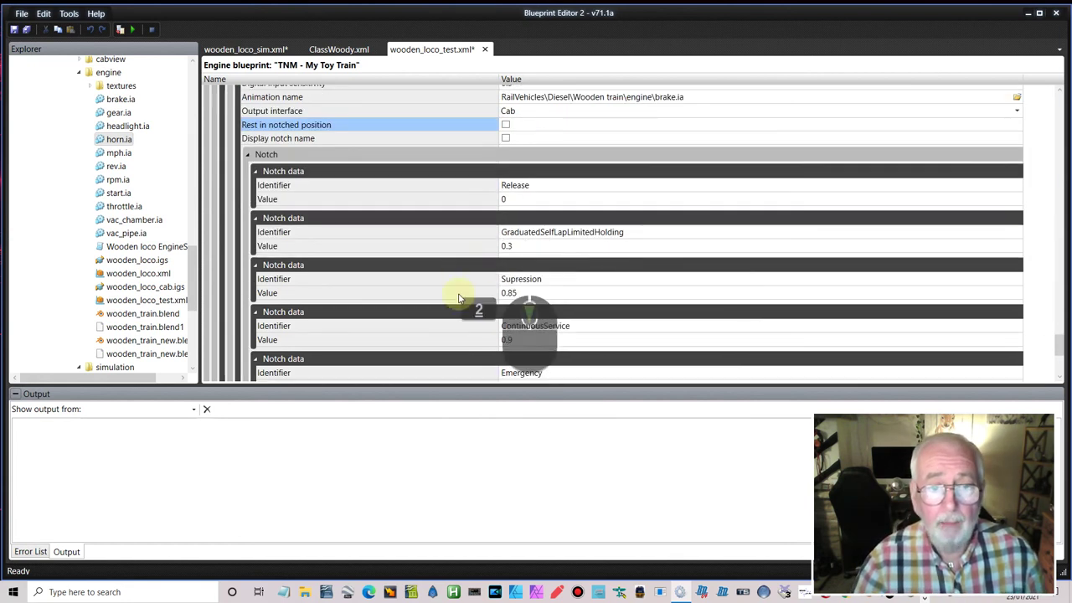
scroll(448, 315, down, 2)
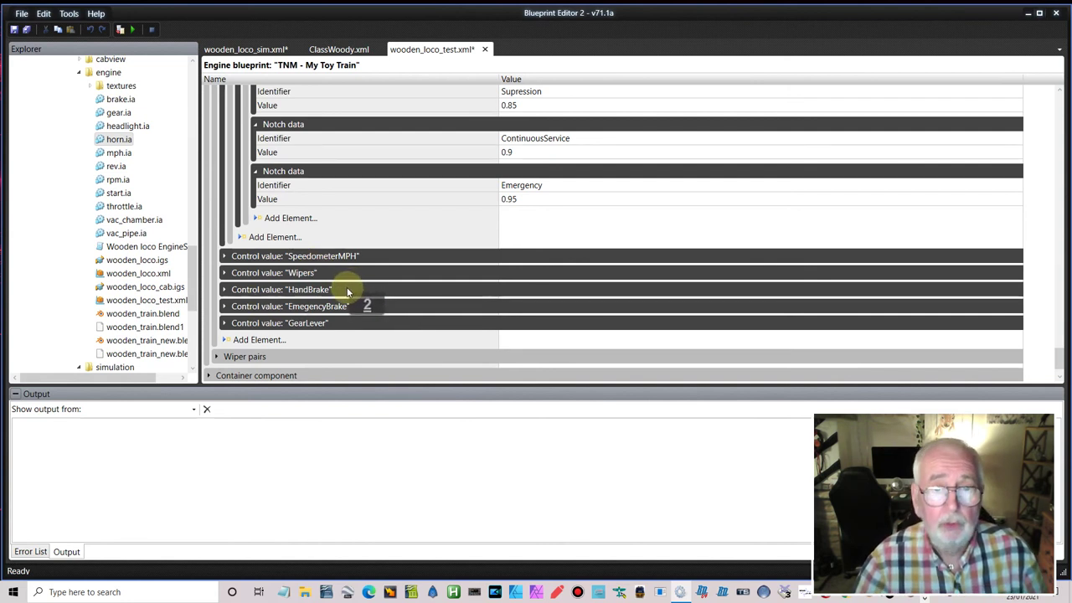
scroll(383, 234, up, 2)
scroll(383, 234, up, 2)
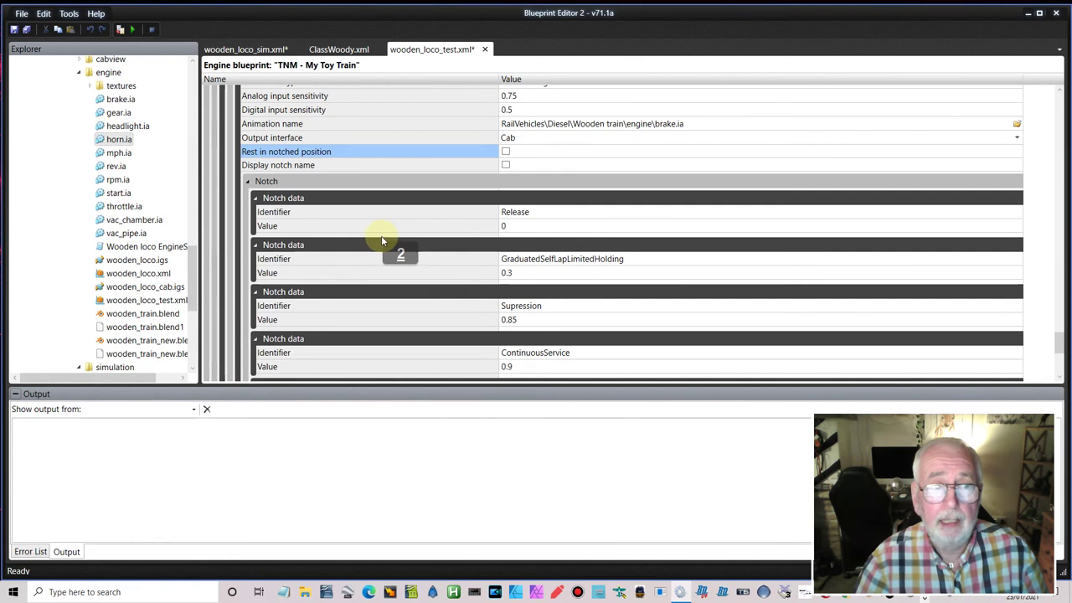
scroll(381, 235, up, 1)
double_click(560, 152)
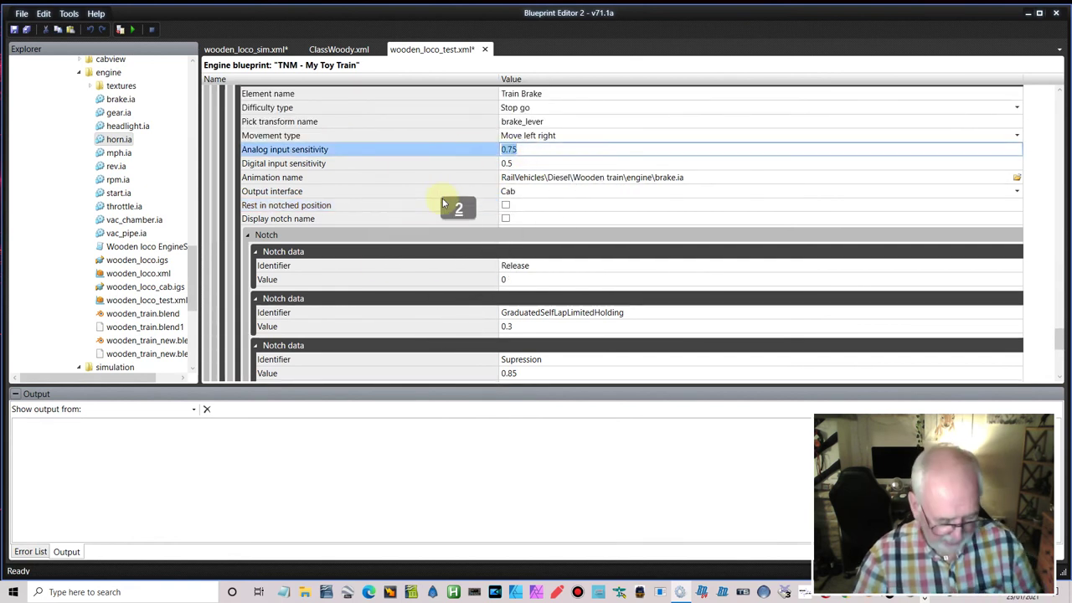
text(1)
double_click(438, 163)
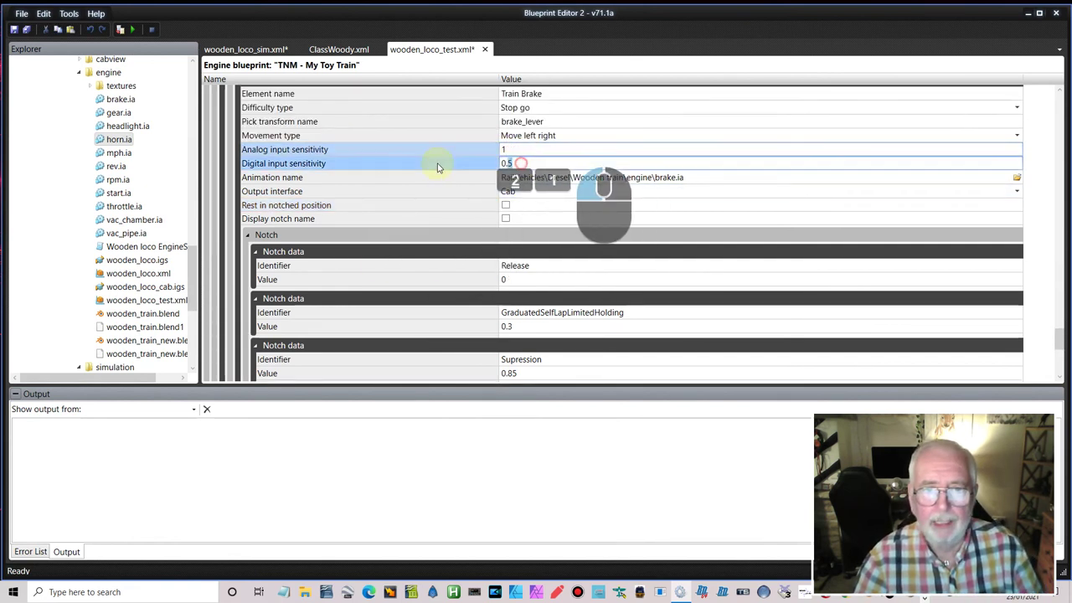
text(1)
double_click(540, 121)
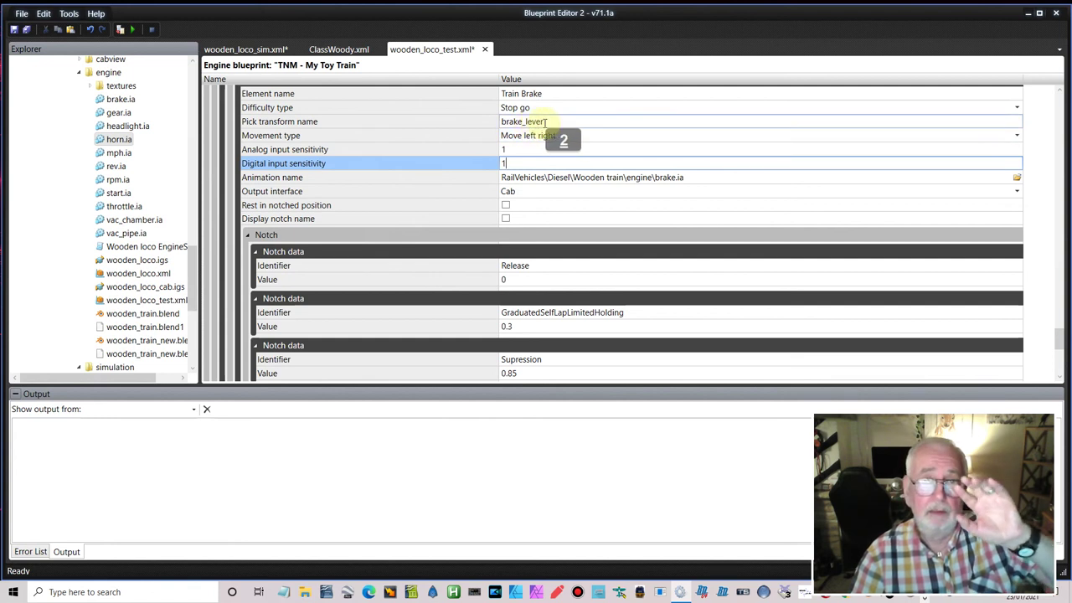
Step: Expand the GearLever control value, its localised control names and its interface elements list
scroll(474, 170, down, 1)
scroll(475, 170, up, 2)
scroll(469, 184, down, 12)
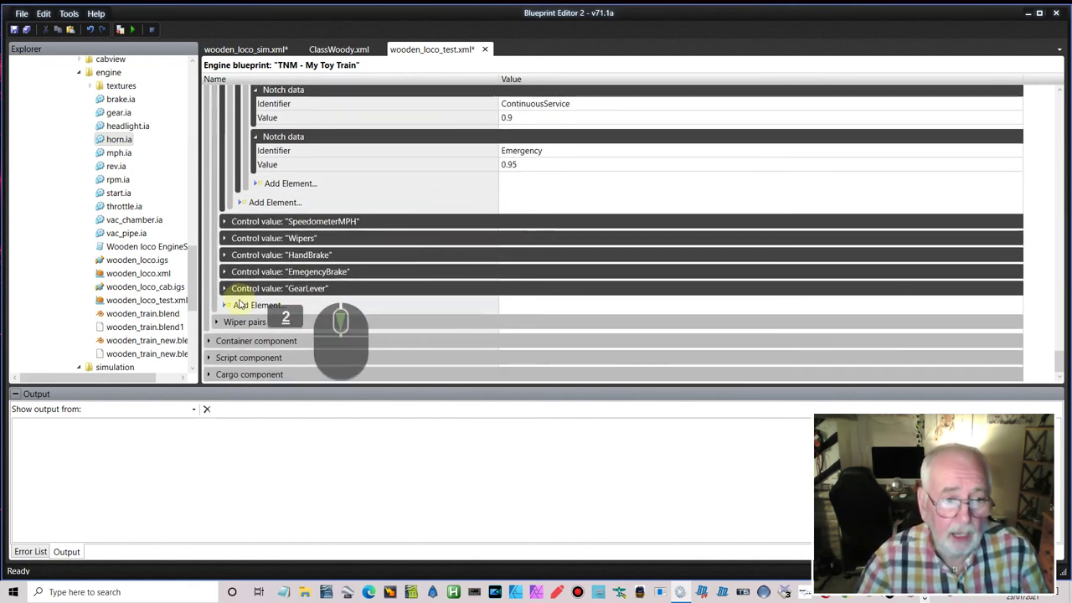
click(225, 288)
scroll(251, 285, down, 1)
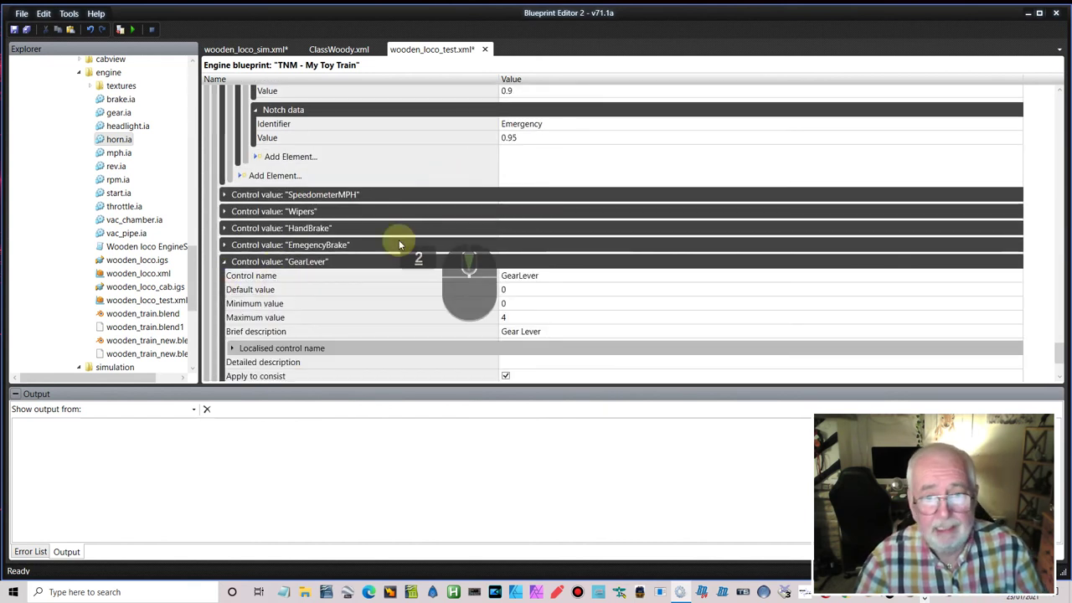
scroll(400, 245, down, 3)
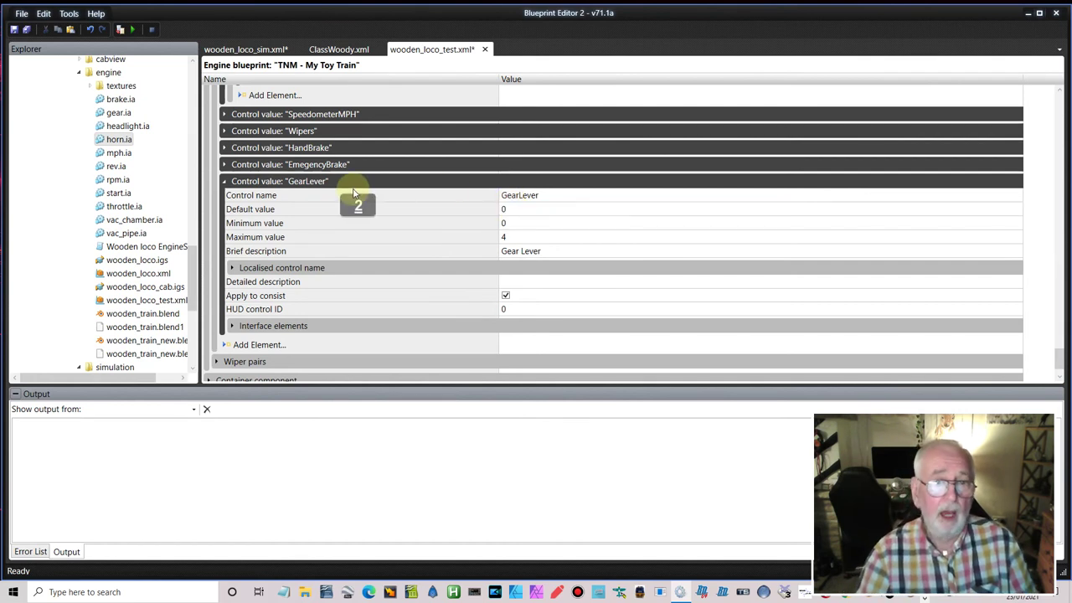
double_click(240, 268)
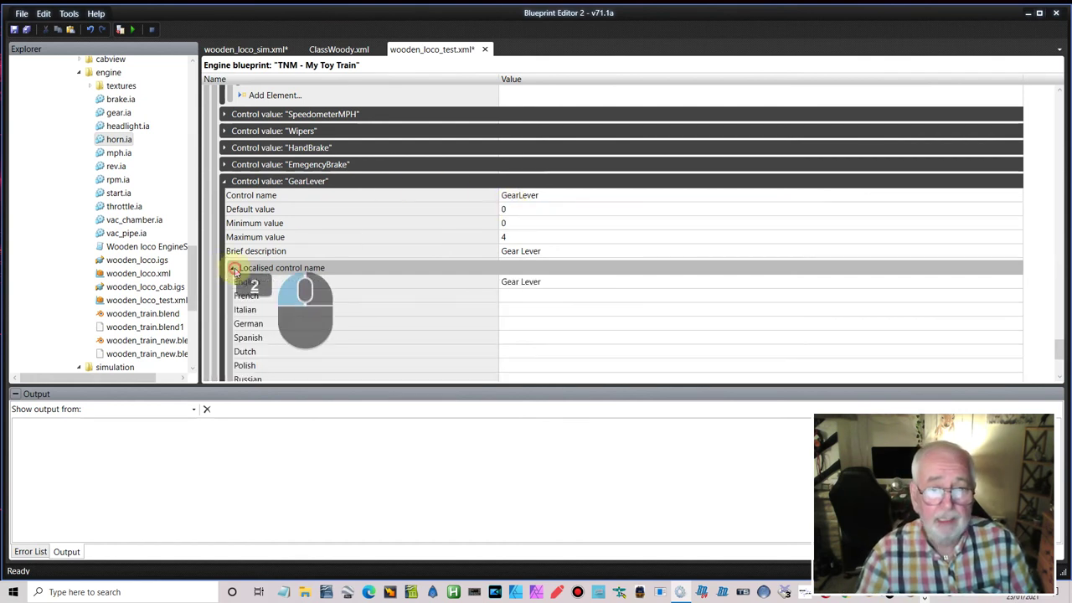
scroll(360, 281, down, 3)
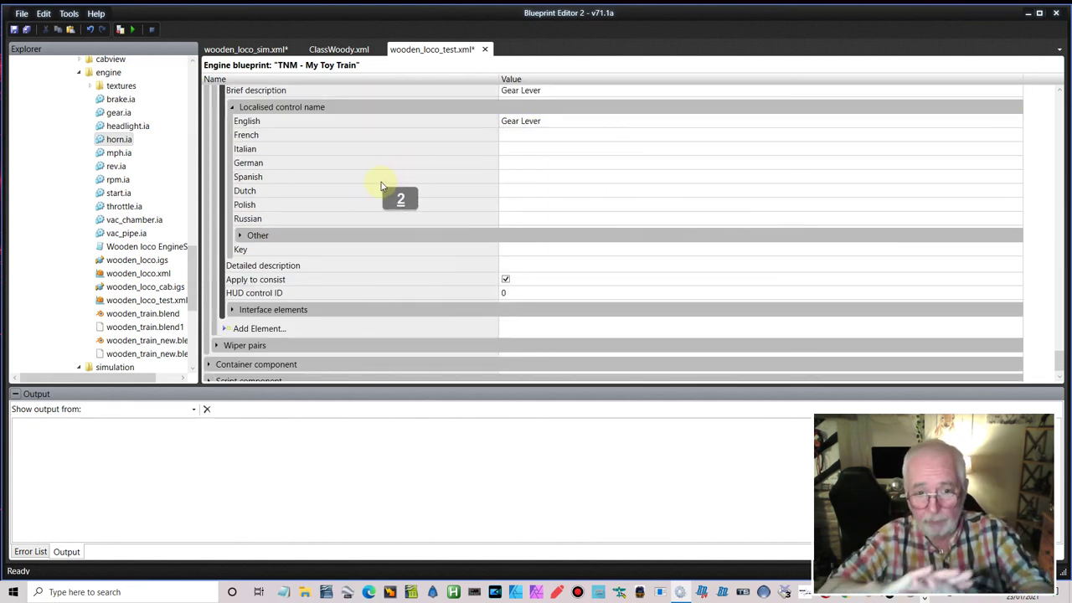
click(233, 309)
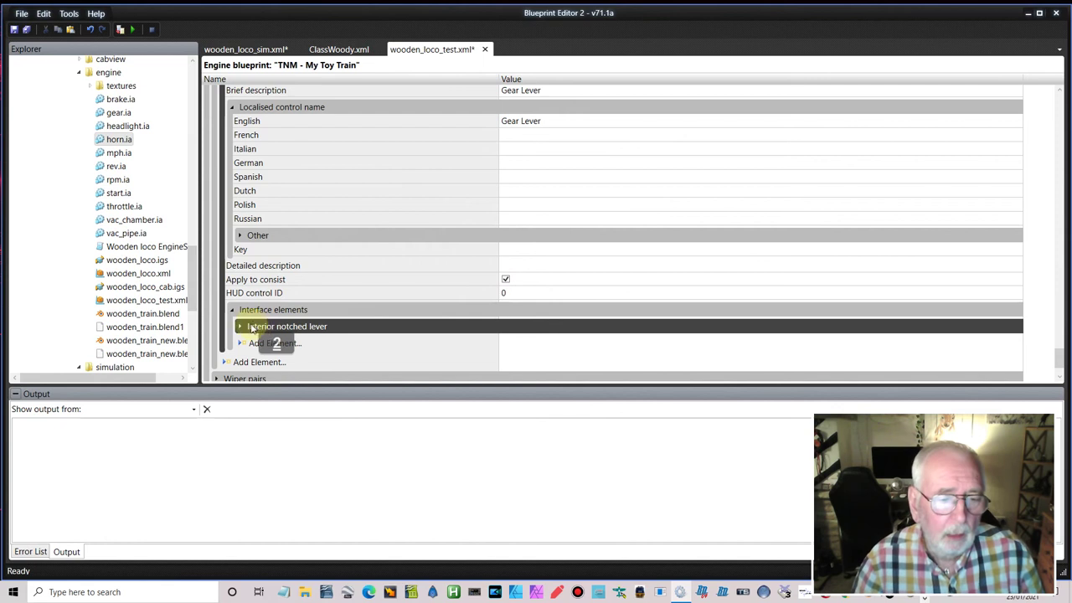
Step: Set the Gear notched lever's Pick transform name to gear_lever
click(240, 328)
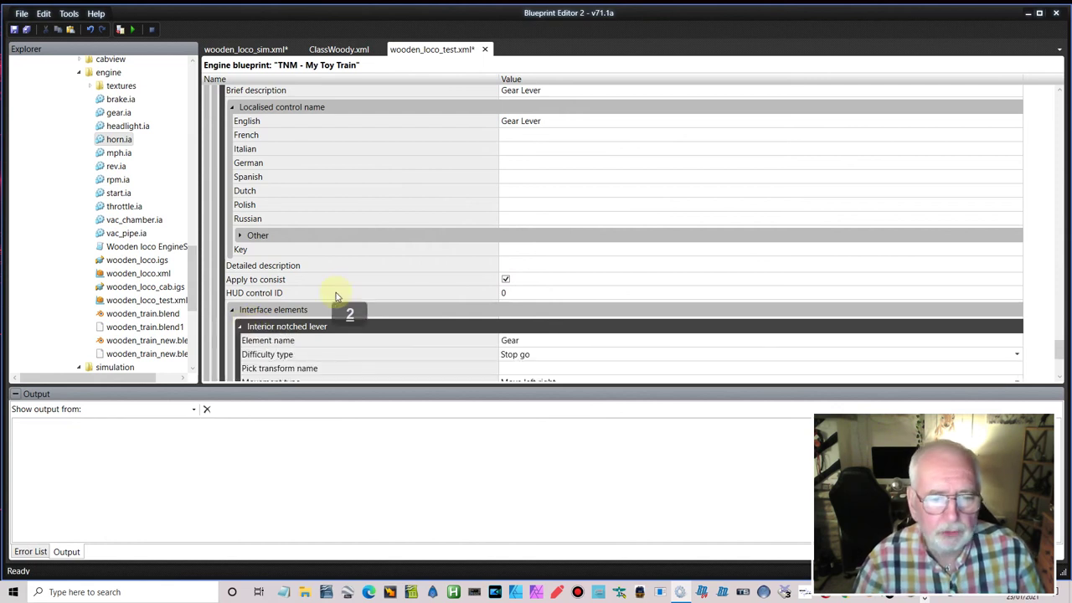
scroll(335, 297, down, 5)
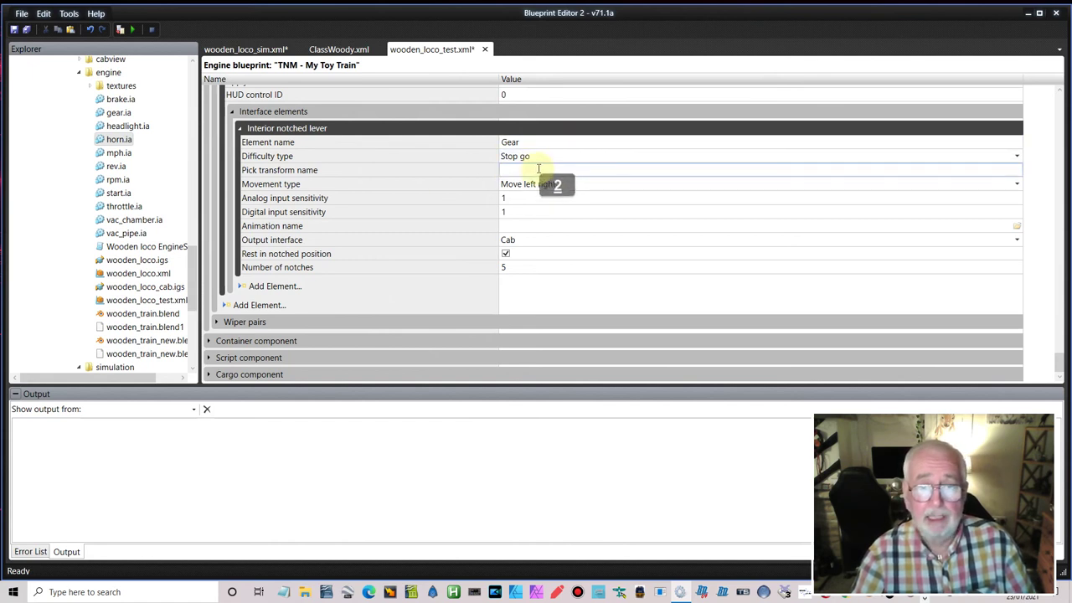
scroll(540, 176, up, 3)
scroll(528, 205, down, 2)
click(523, 198)
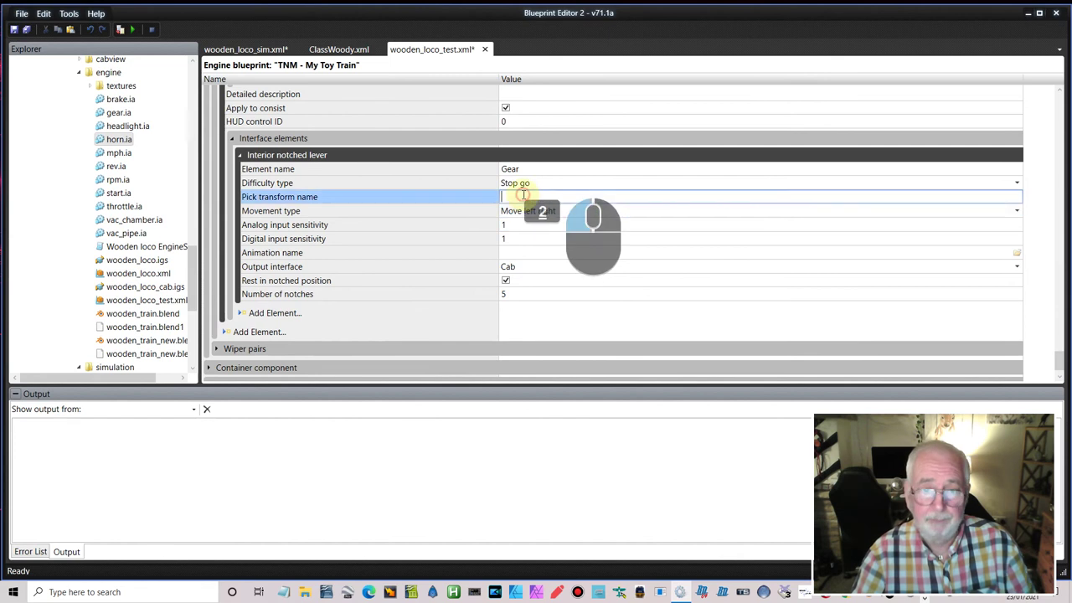
text(gear)
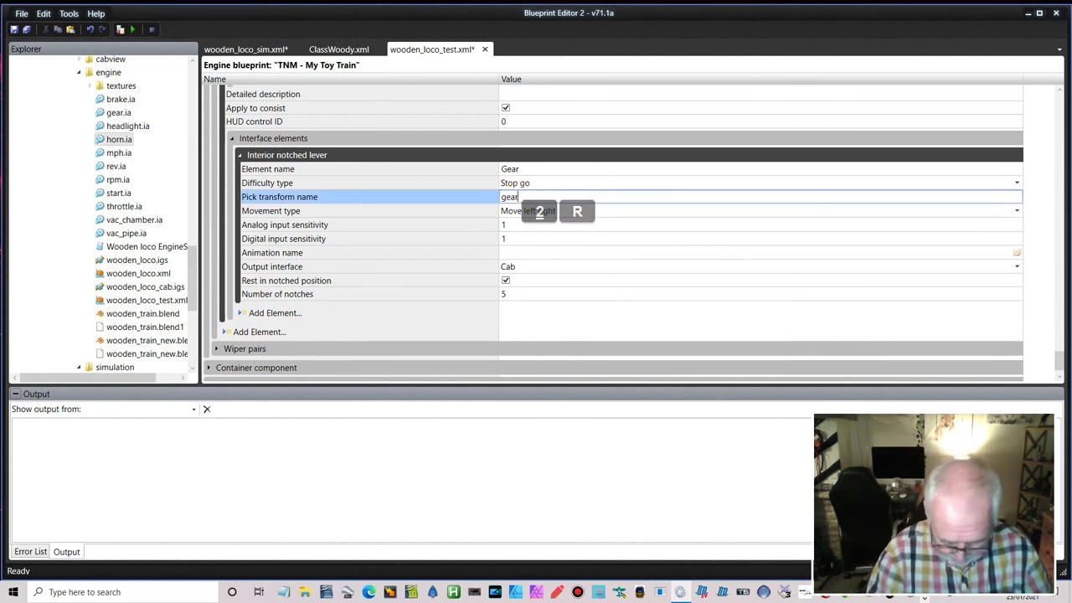
text(_lever)
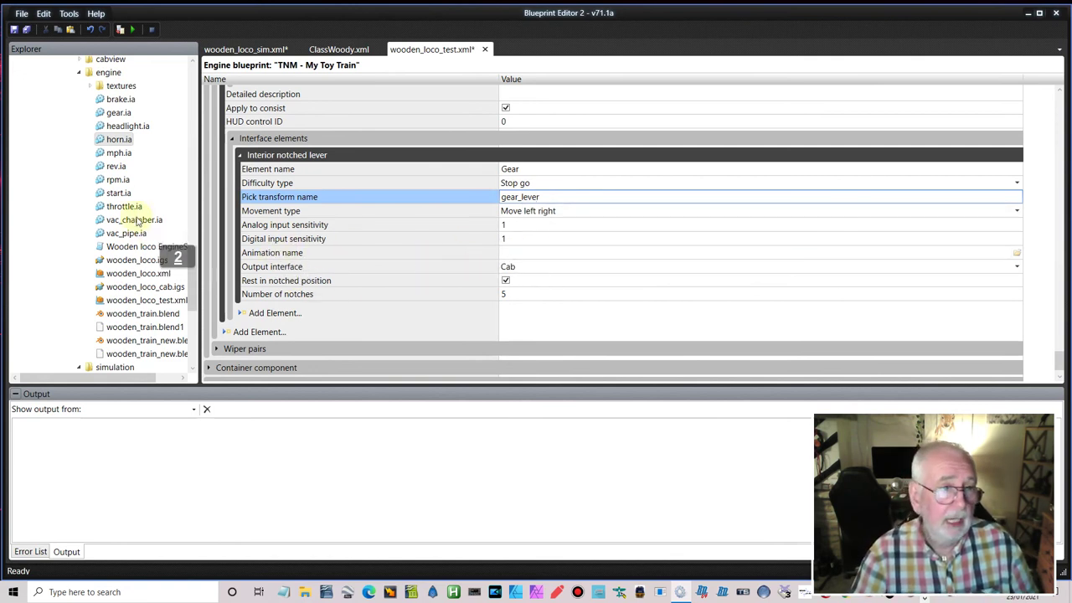
Step: Copy the gear.ia file path and paste it as the Animation name
right_click(120, 114)
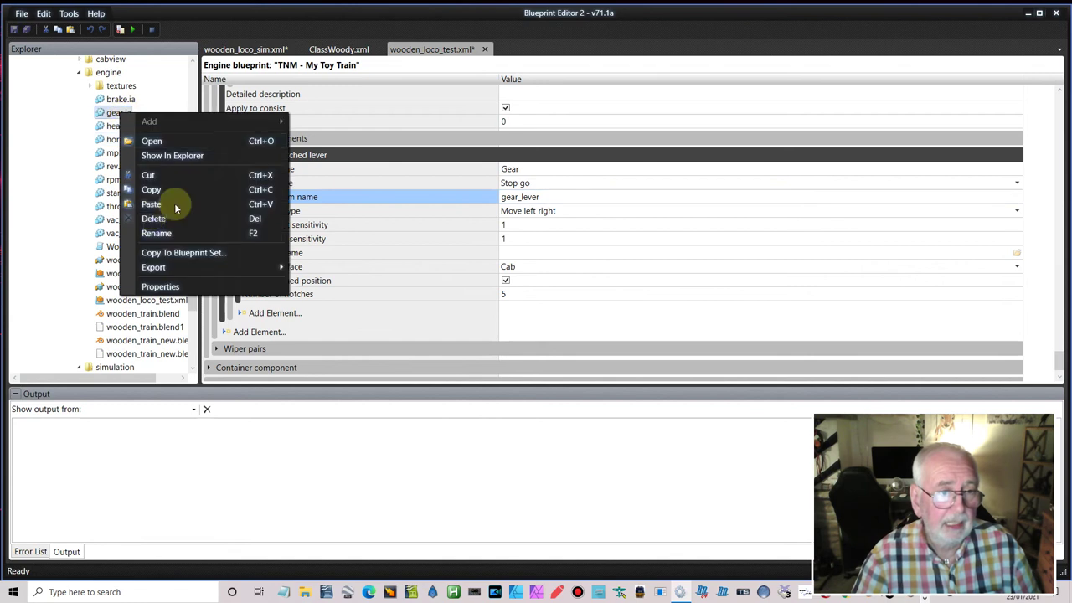
click(215, 189)
click(507, 252)
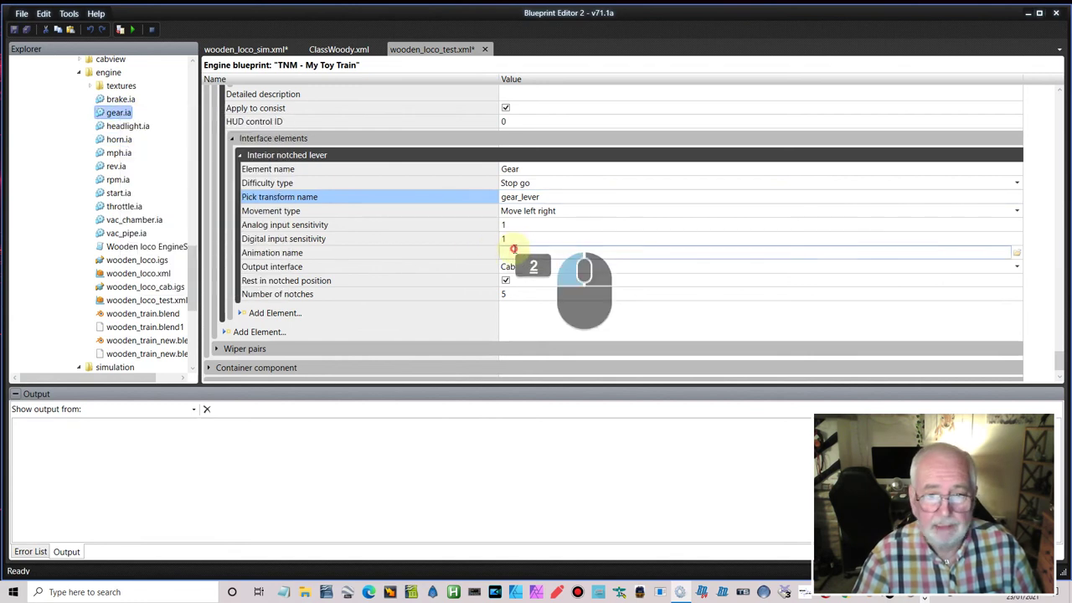
right_click(519, 255)
click(617, 328)
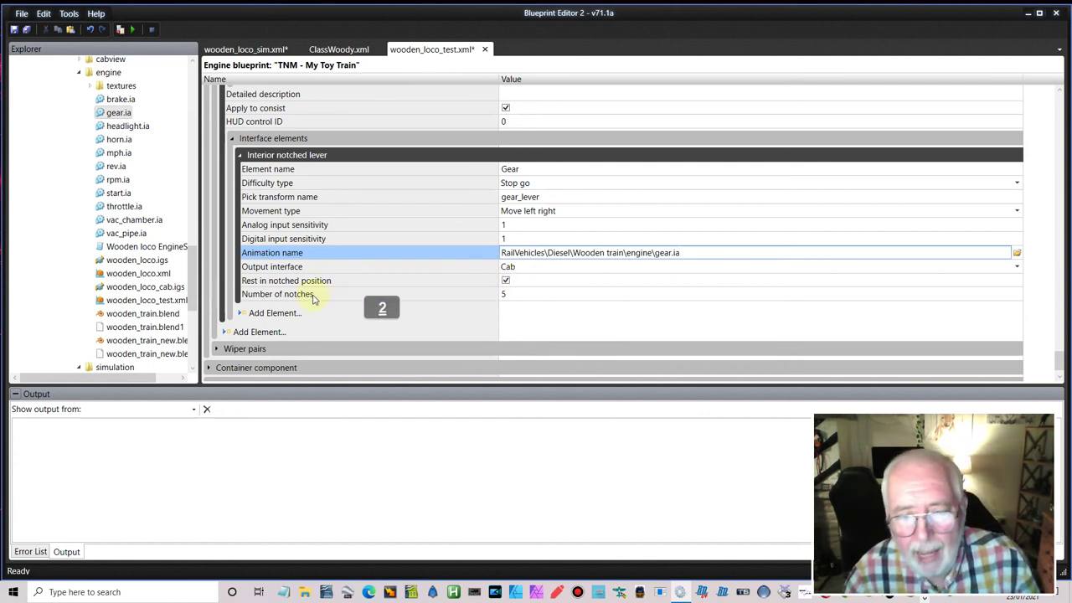
Step: Confirm the lever's Number of notches value
click(514, 295)
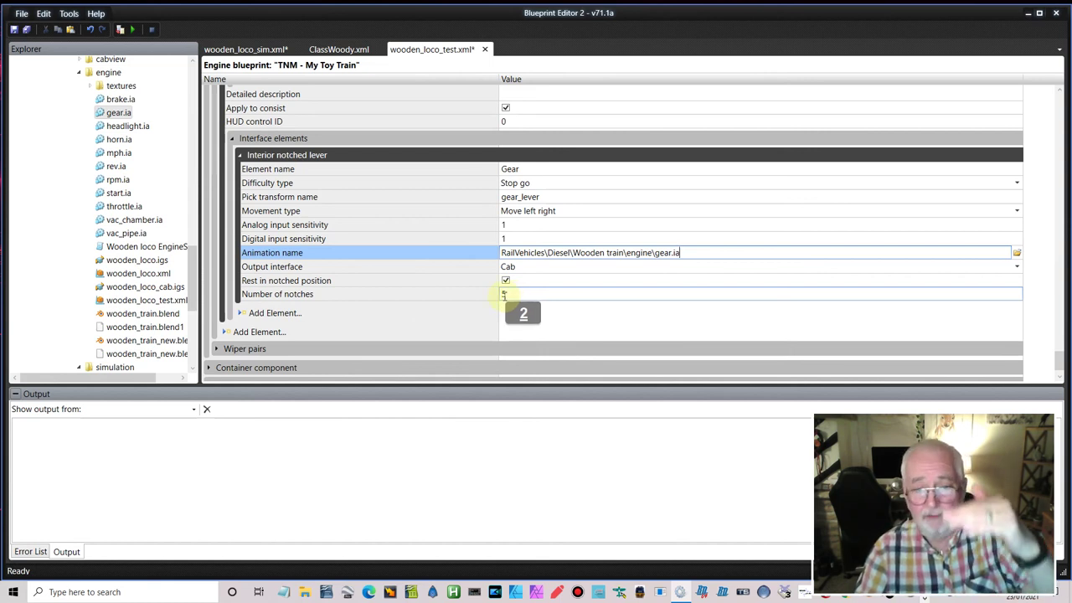
key(Return)
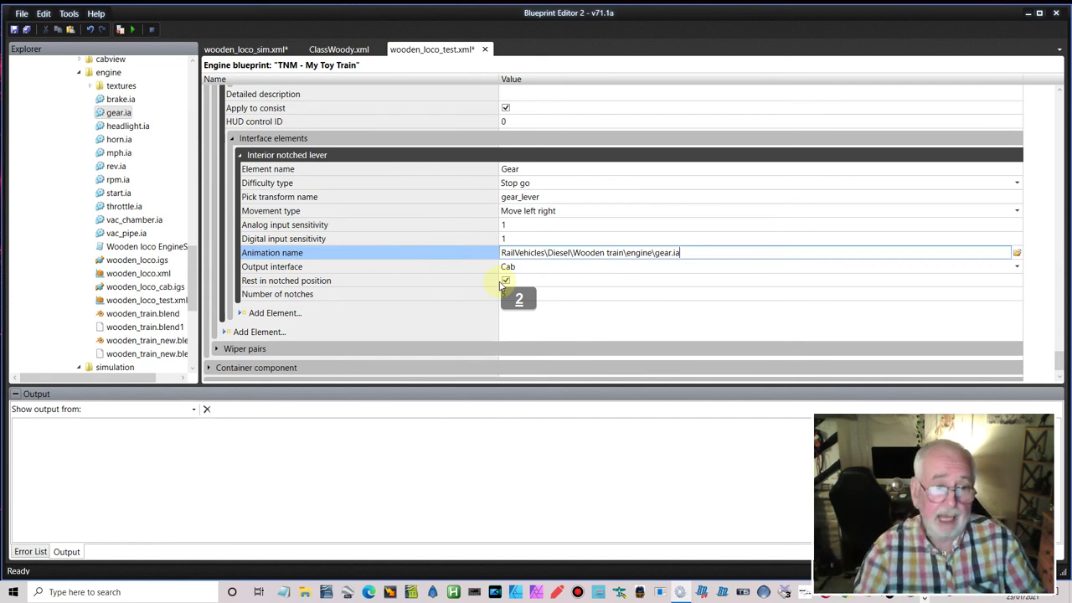
scroll(469, 278, down, 1)
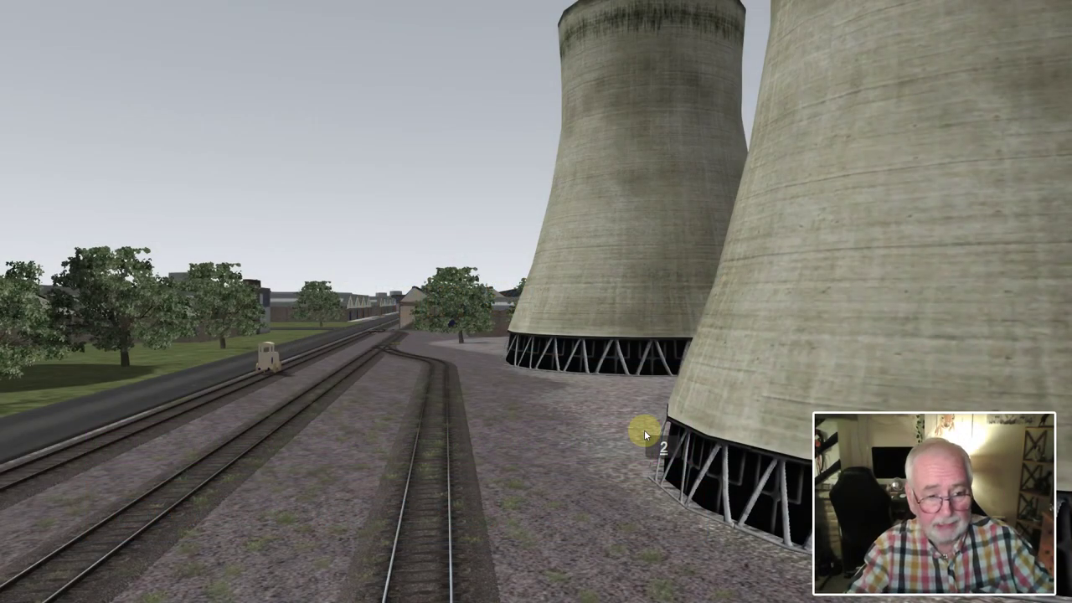
Step: Select the wooden toy loco, switch to cab view 1 and frame the control desk
click(268, 360)
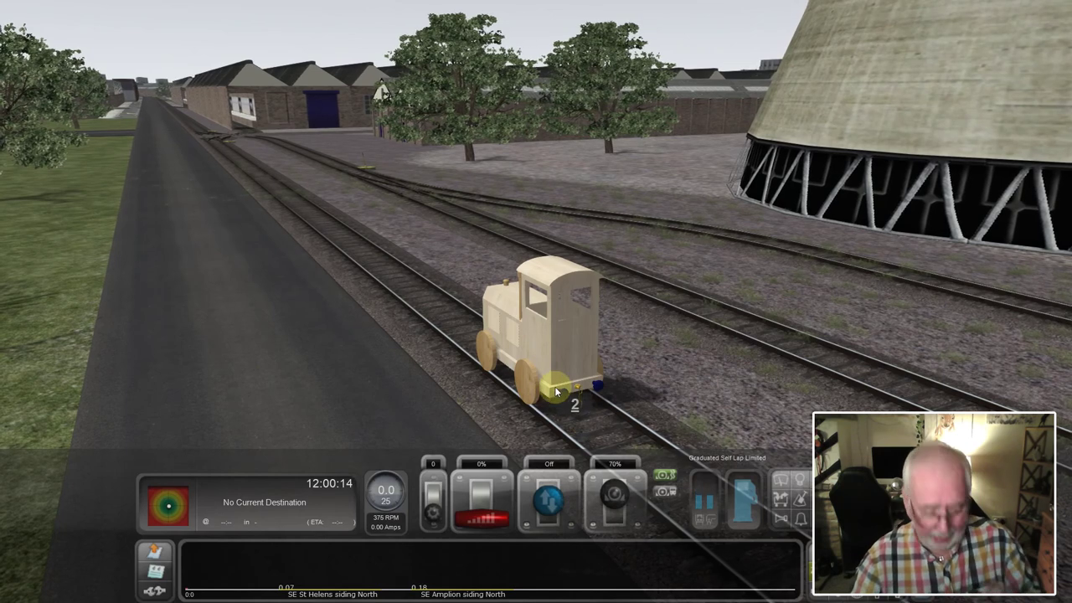
key(1)
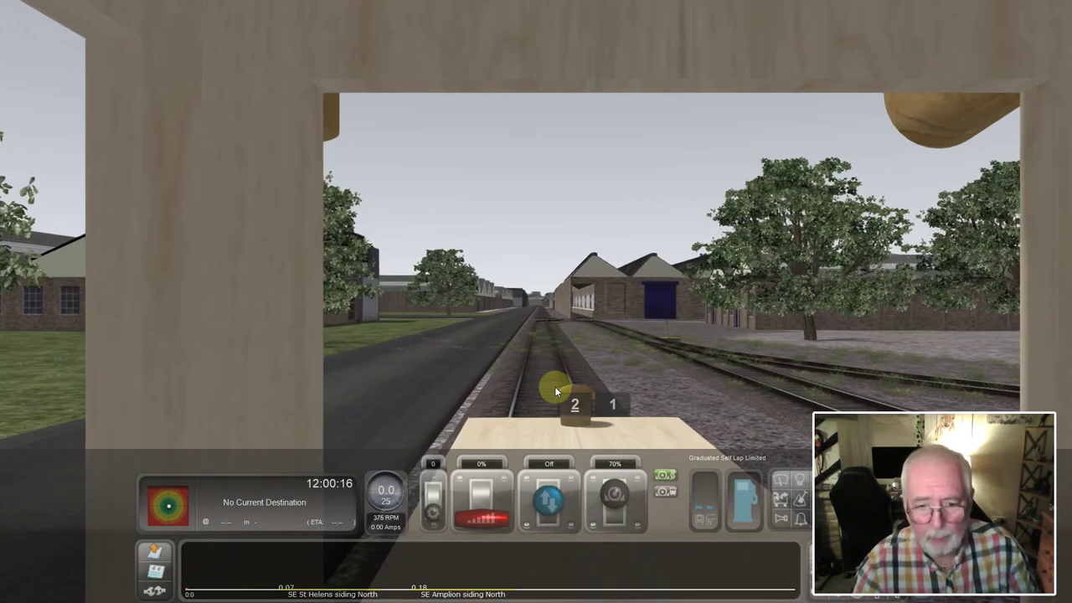
right_drag(554, 383, 555, 472)
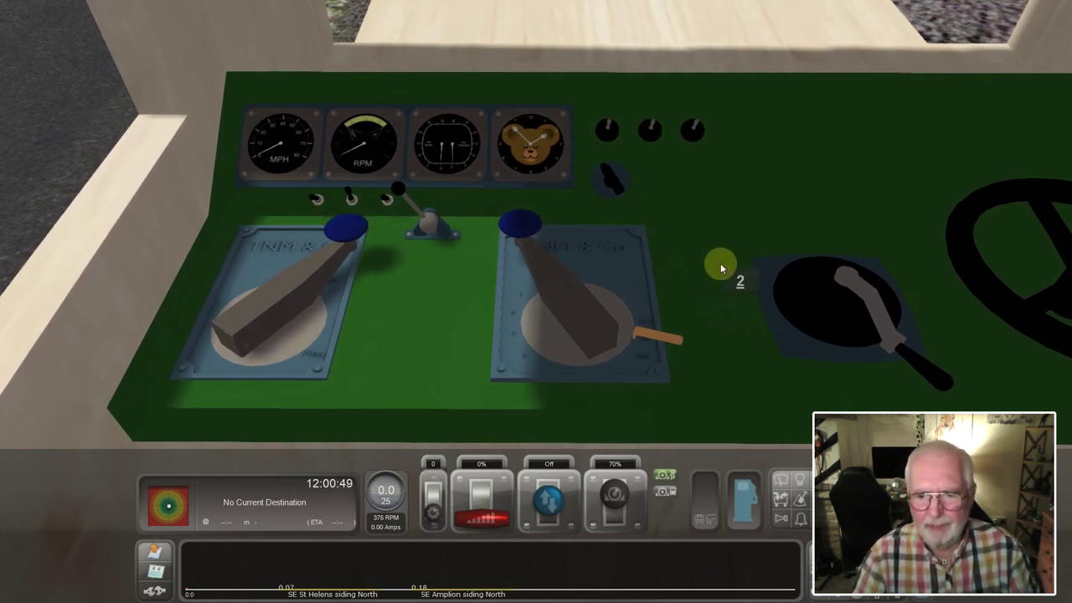
right_drag(713, 266, 709, 318)
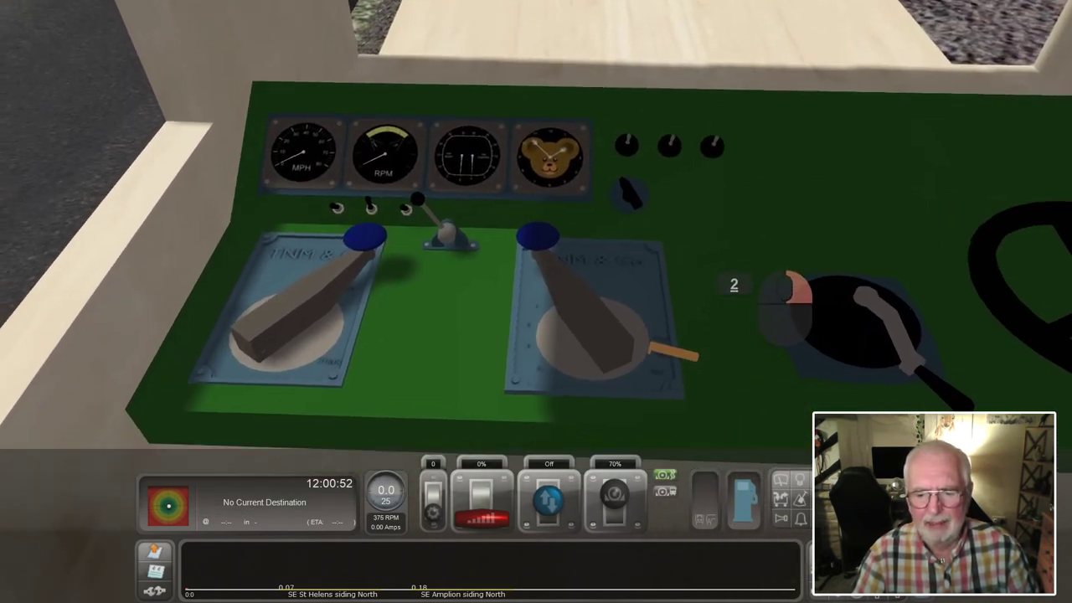
right_drag(636, 227, 627, 235)
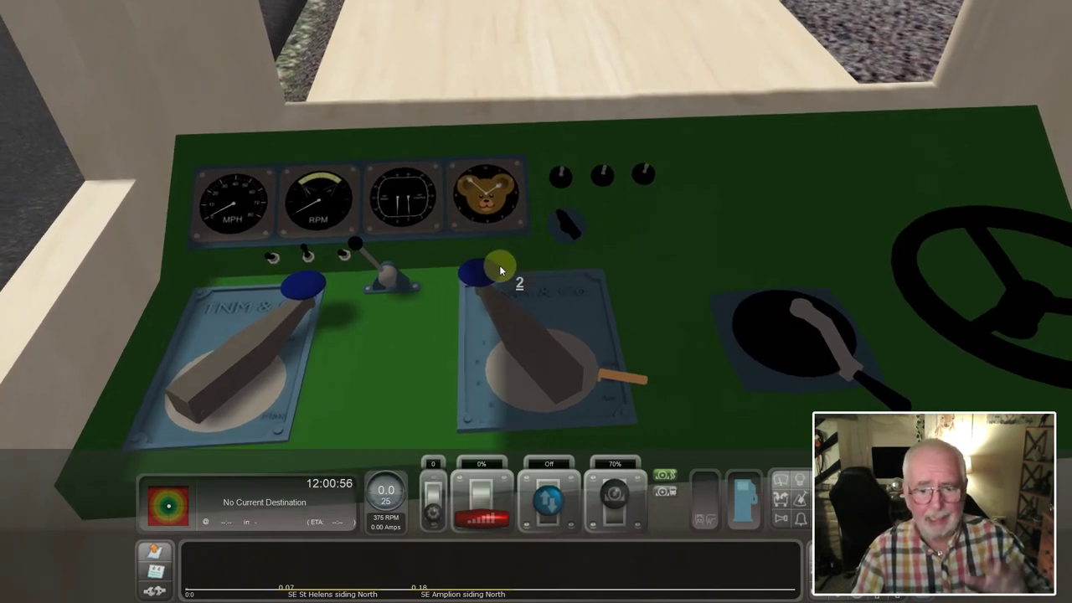
right_drag(644, 287, 644, 287)
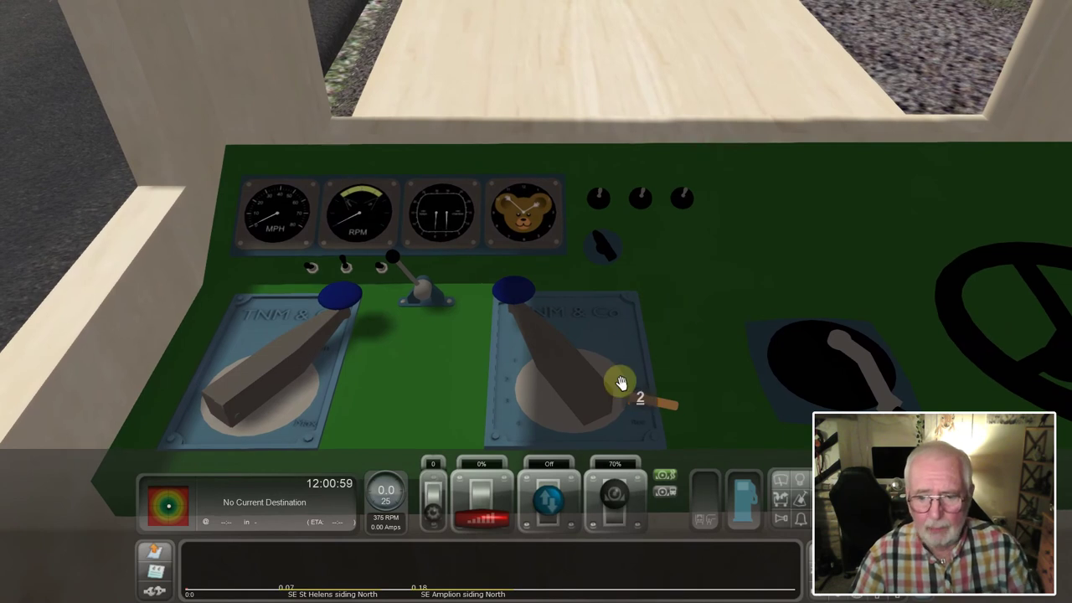
Step: Work the train brake through its range, from 89% to released to near full and back
drag(617, 490, 617, 509)
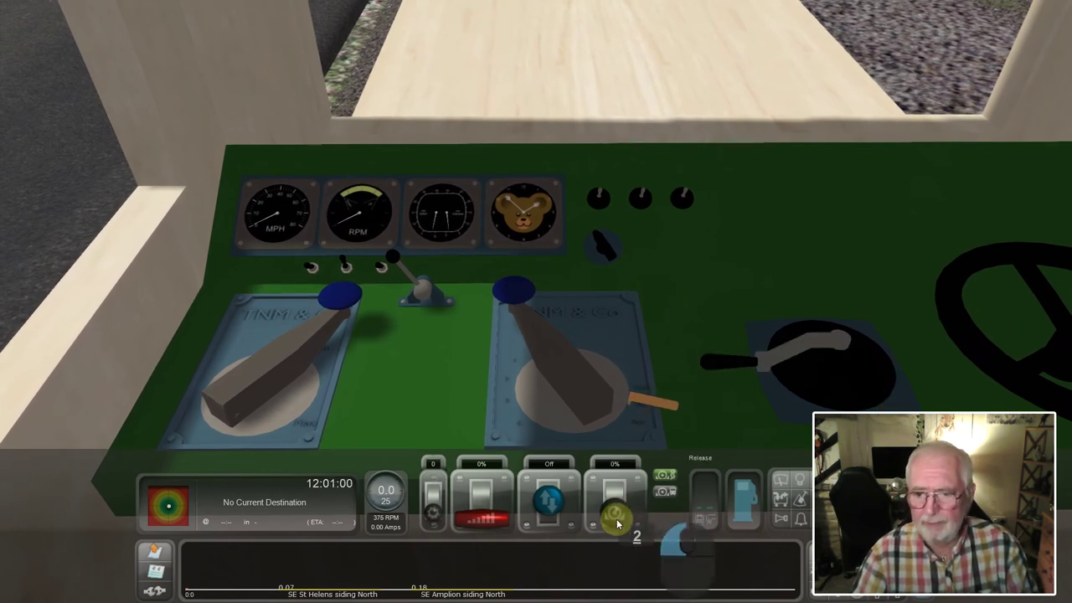
click(722, 509)
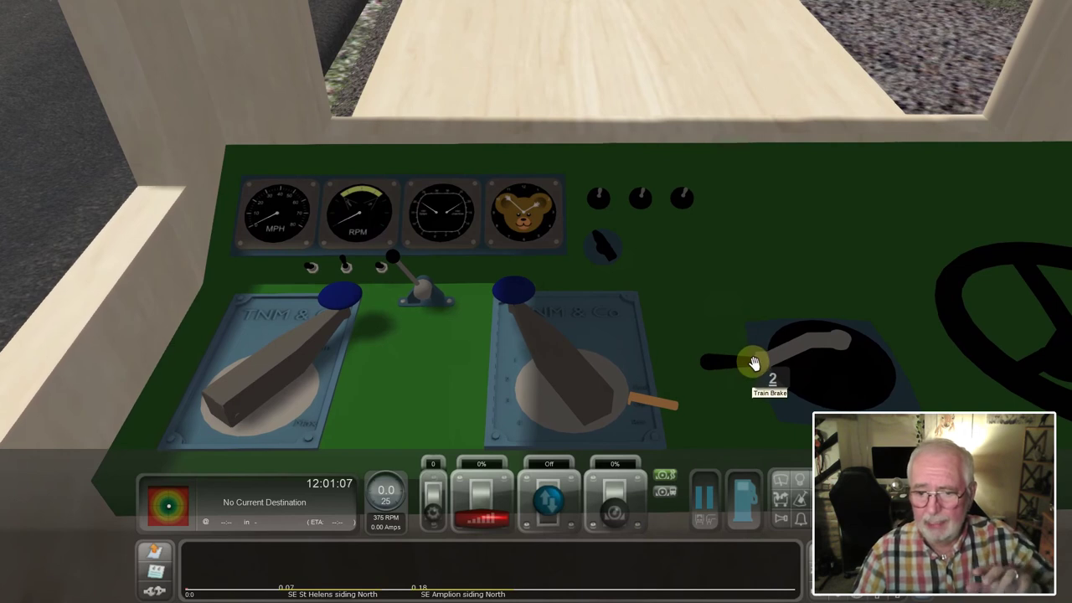
drag(778, 384, 988, 364)
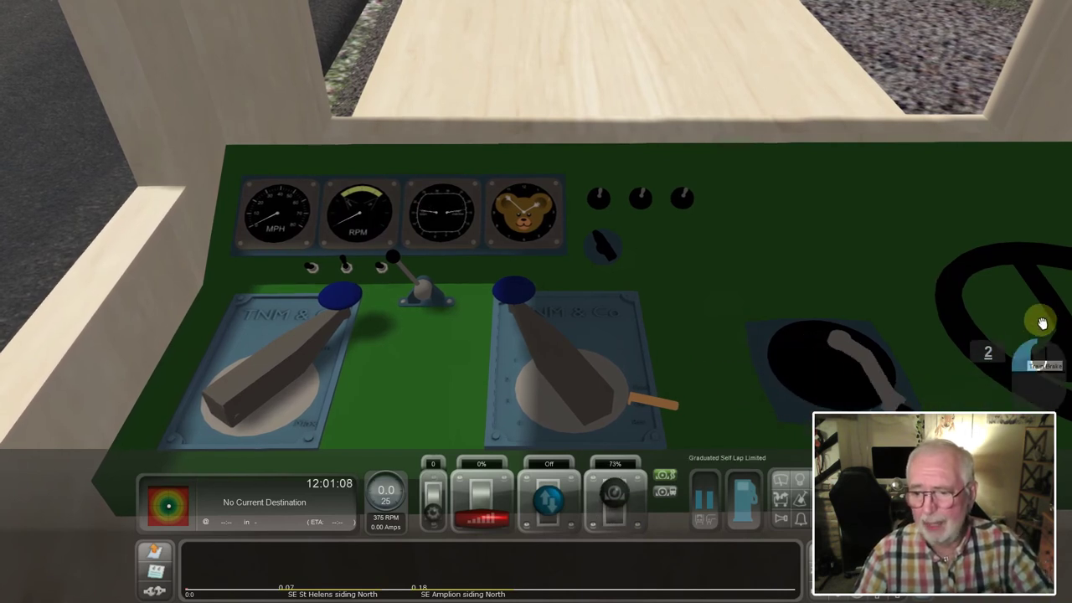
drag(1060, 298, 677, 193)
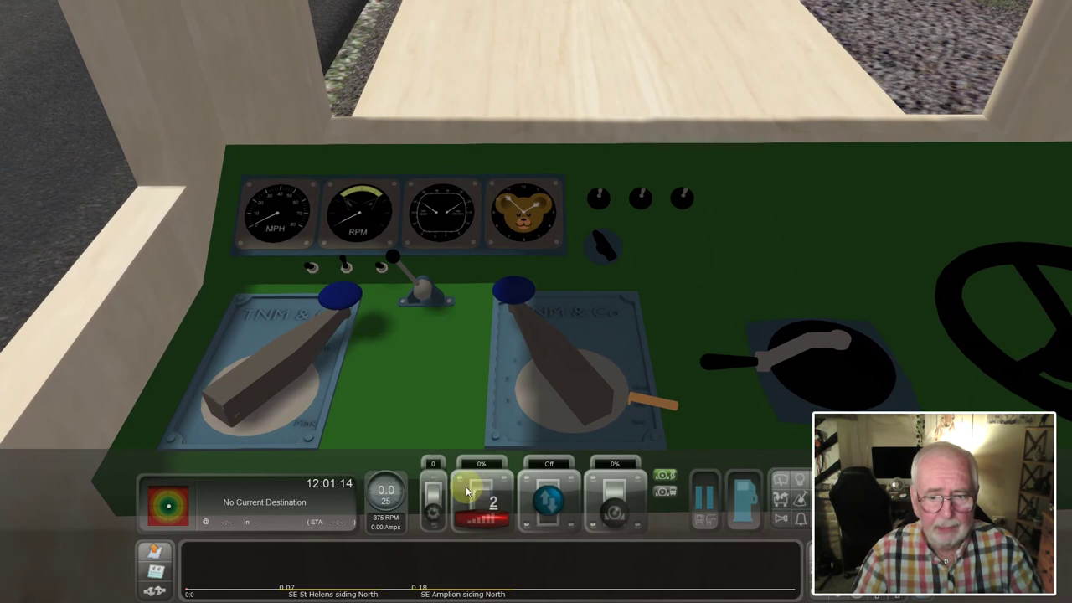
Step: Move the gear lever to its first notch, open the throttle to 8% and sound the horn
drag(517, 292, 545, 293)
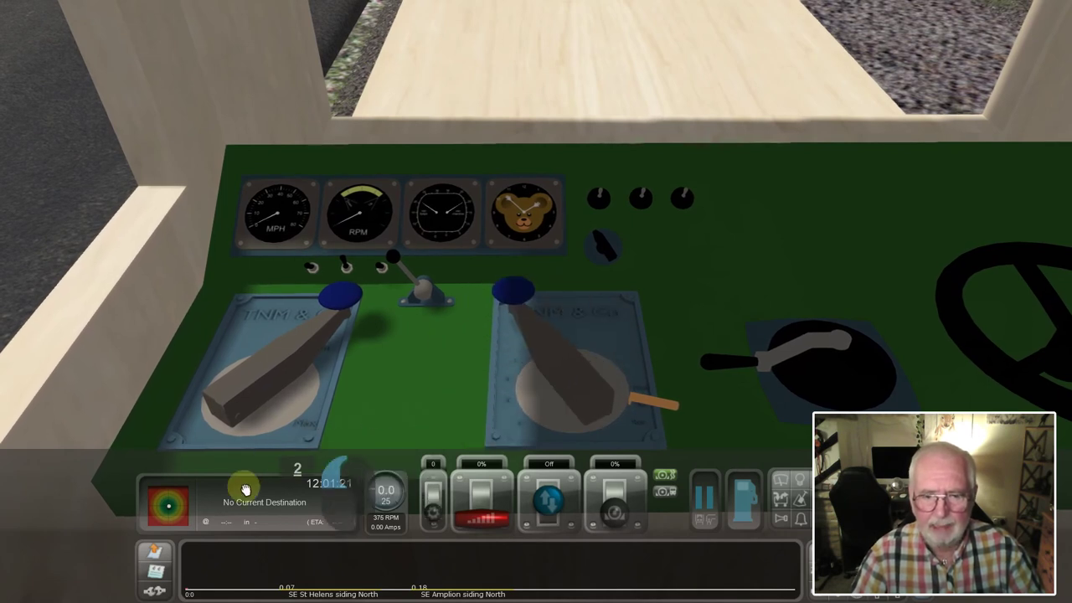
mouse_move(339, 310)
mouse_down()
mouse_move(354, 363)
mouse_move(363, 349)
mouse_move(350, 310)
mouse_up()
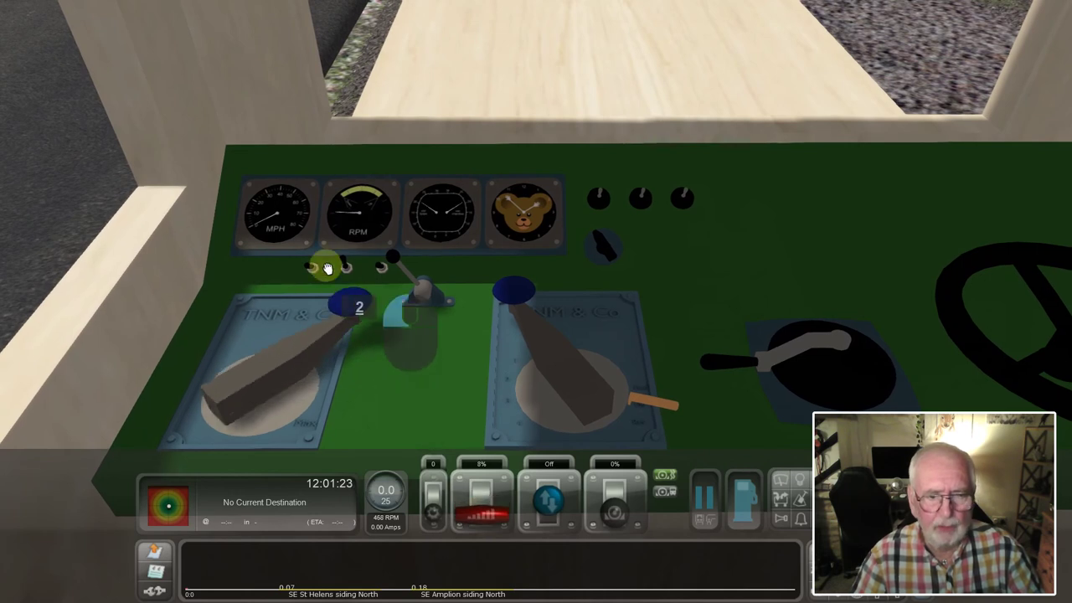
click(423, 295)
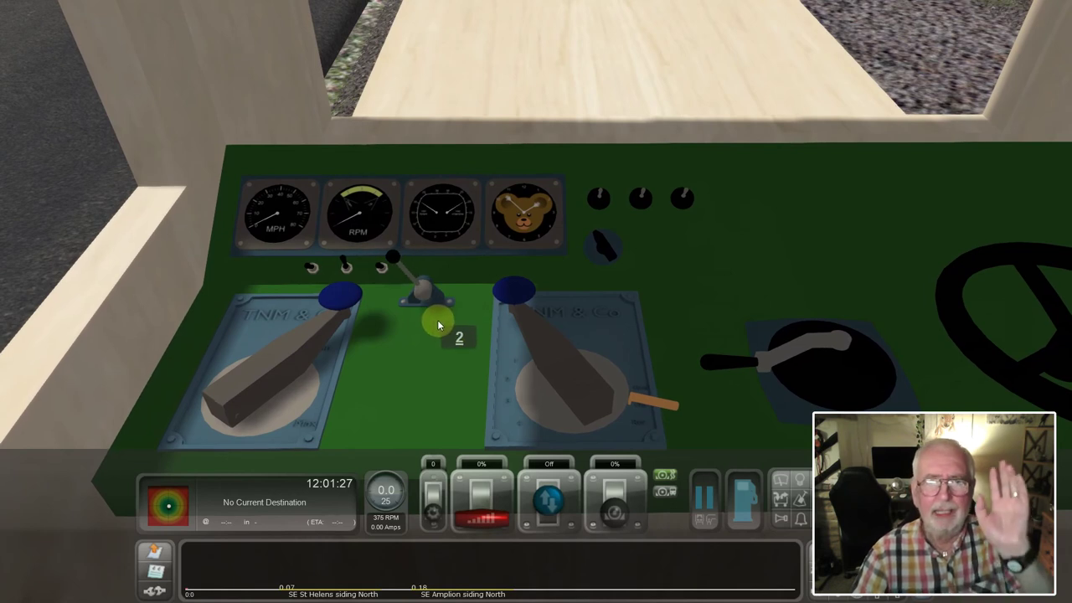
click(423, 295)
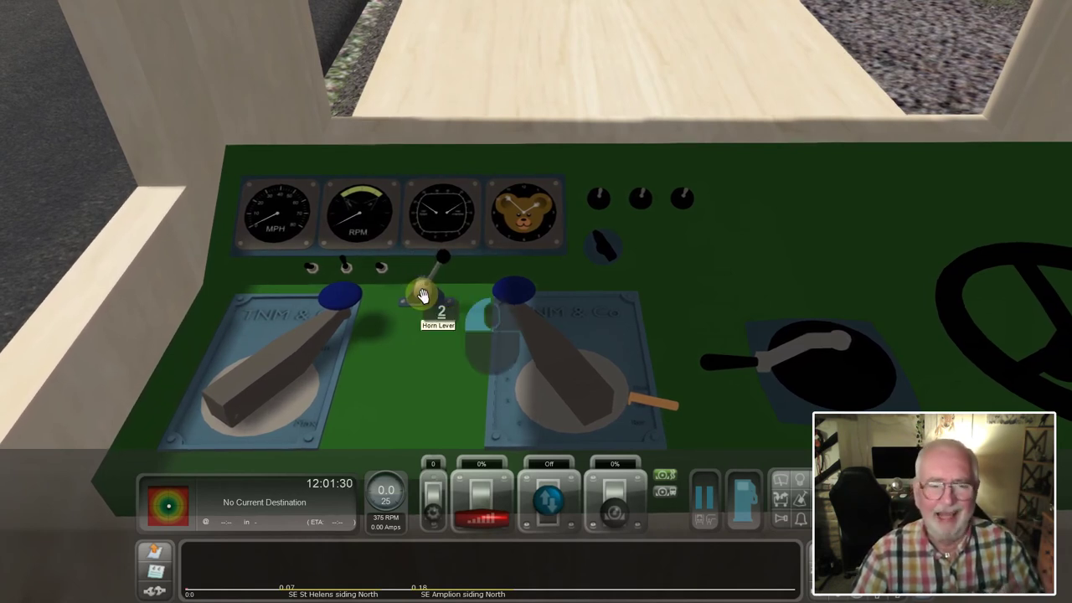
click(423, 295)
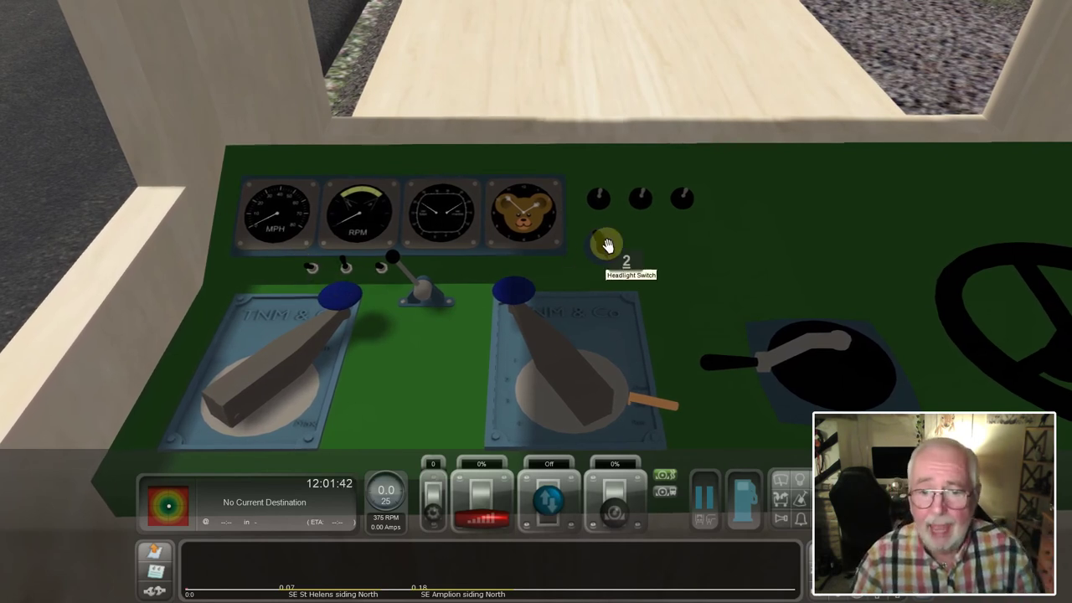
Step: Cycle the headlight switch through its settings, then set the reverser to Fwd
drag(575, 258, 996, 230)
drag(610, 242, 667, 281)
drag(600, 257, 95, 253)
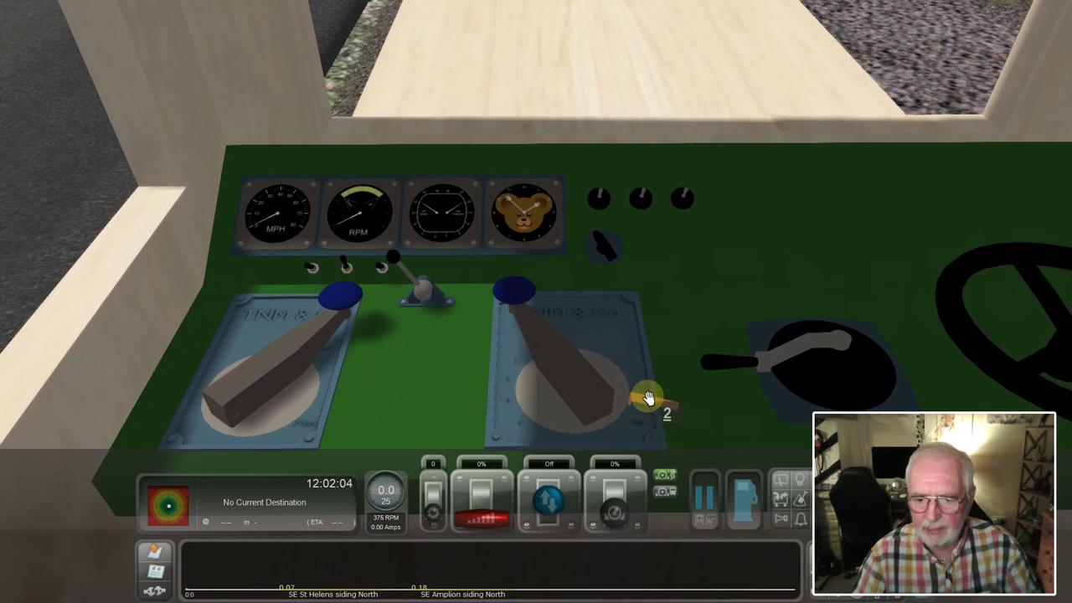
drag(649, 401, 622, 132)
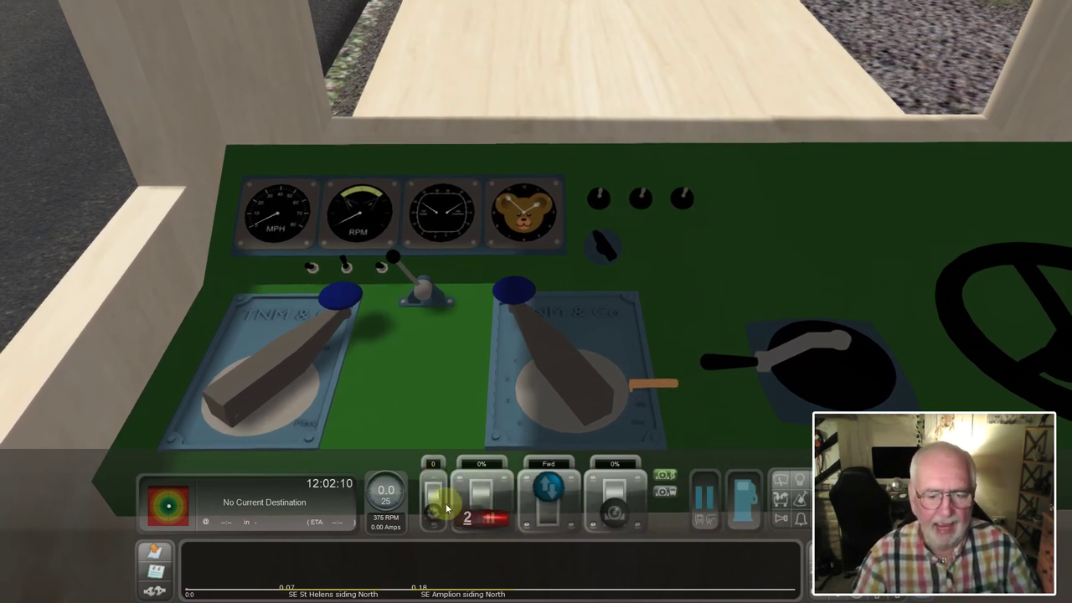
Step: Put the loco into first gear, apply a little power, then cut the throttle back to zero
drag(521, 352, 536, 391)
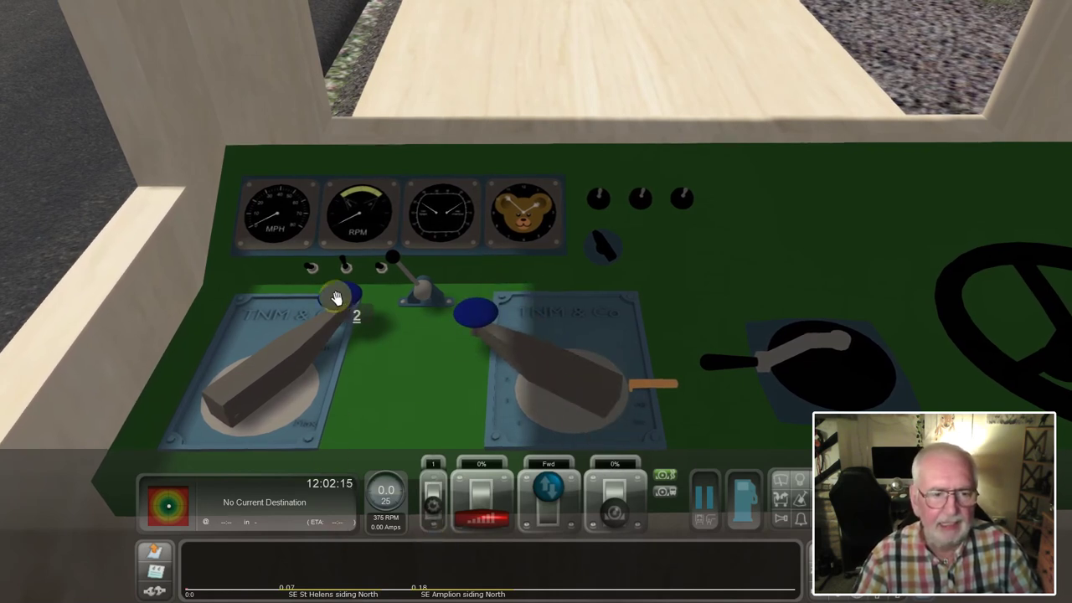
drag(335, 294, 368, 382)
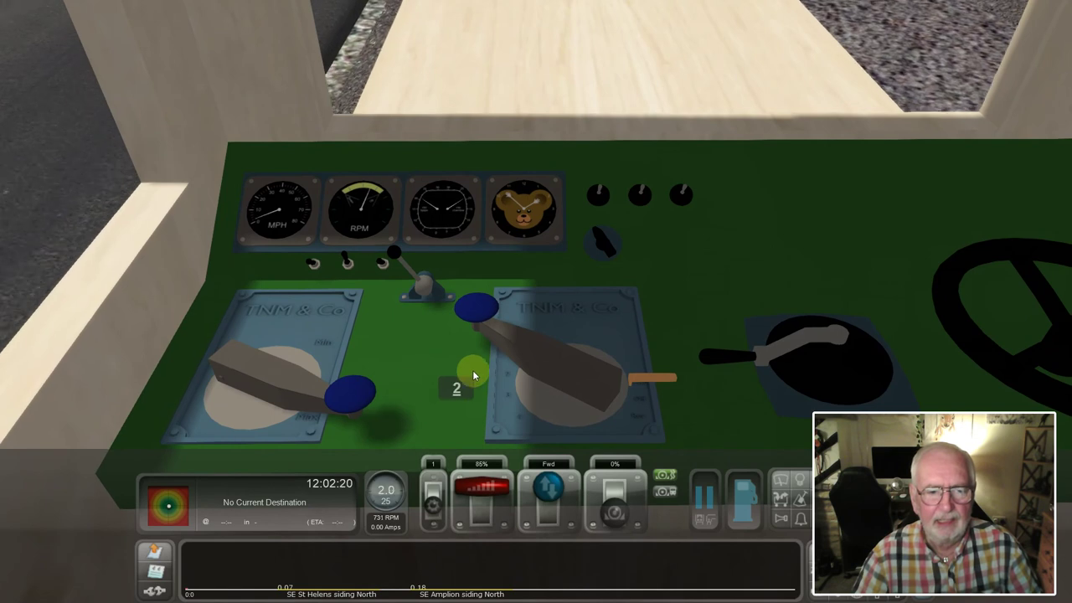
right_drag(622, 376, 574, 362)
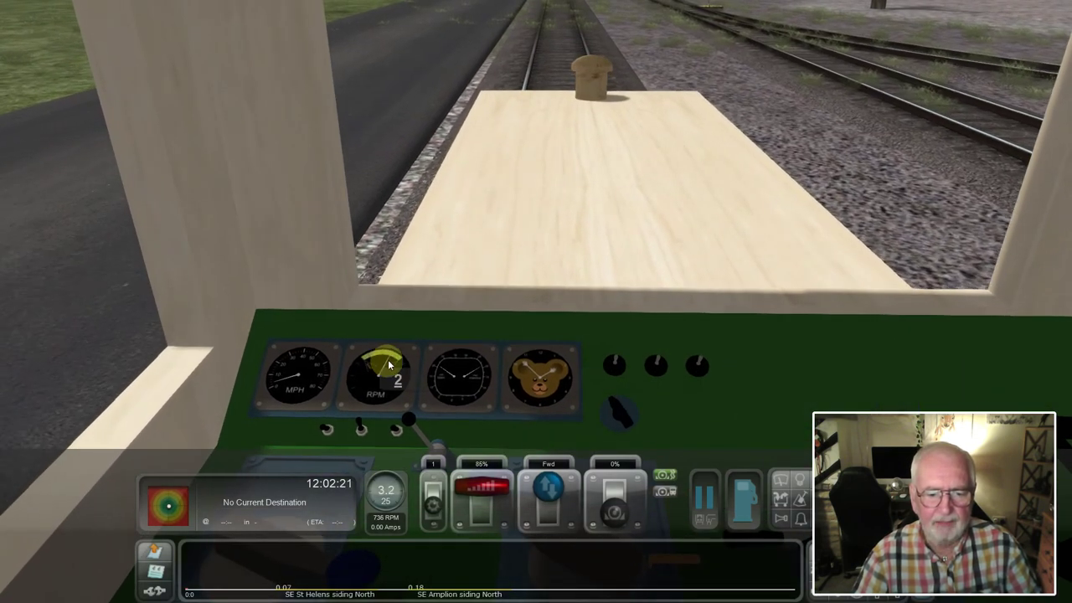
right_drag(386, 381, 283, 335)
key(d)
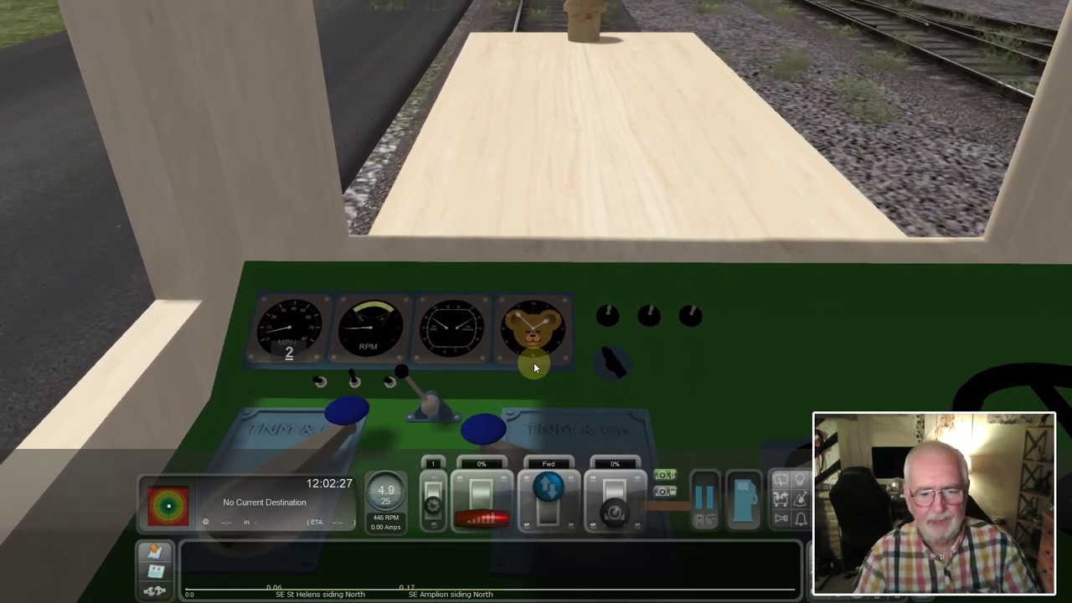
Step: Sound the horn and open the throttle to 100%
right_drag(617, 378, 617, 343)
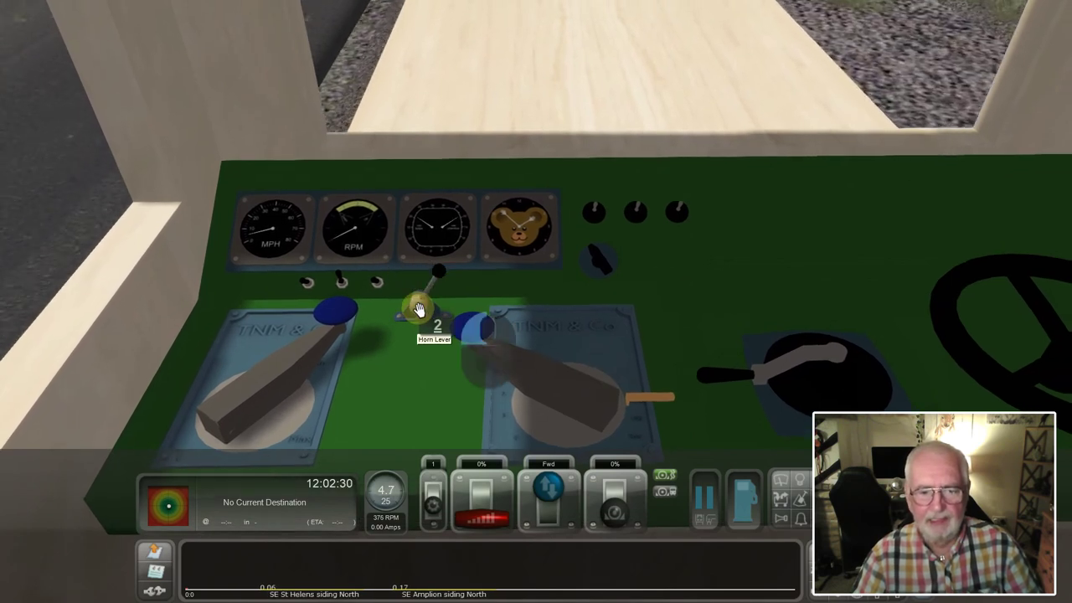
drag(419, 310, 418, 307)
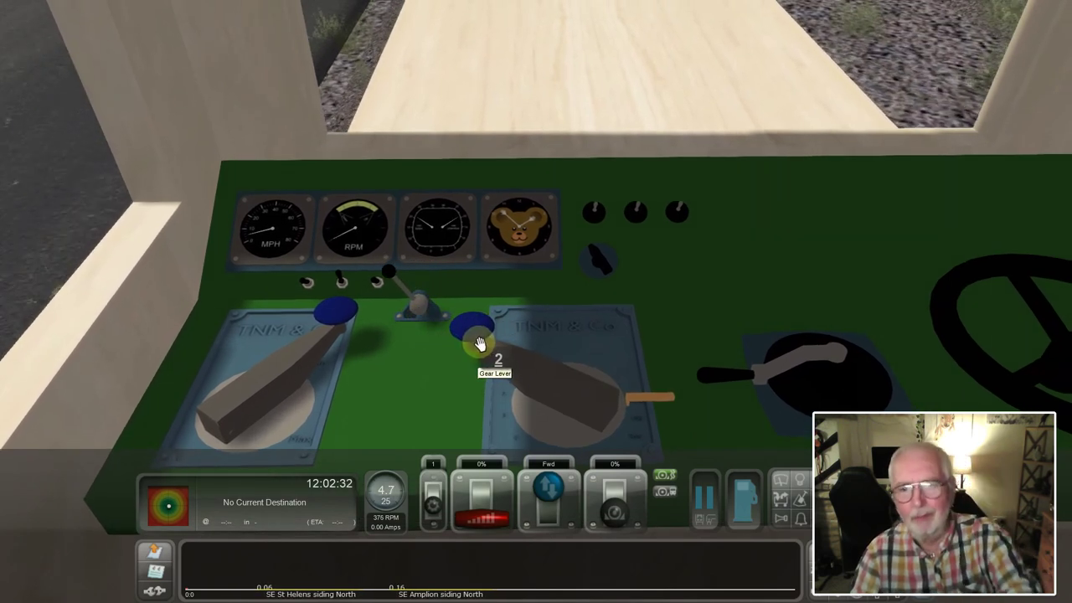
right_drag(637, 335, 569, 371)
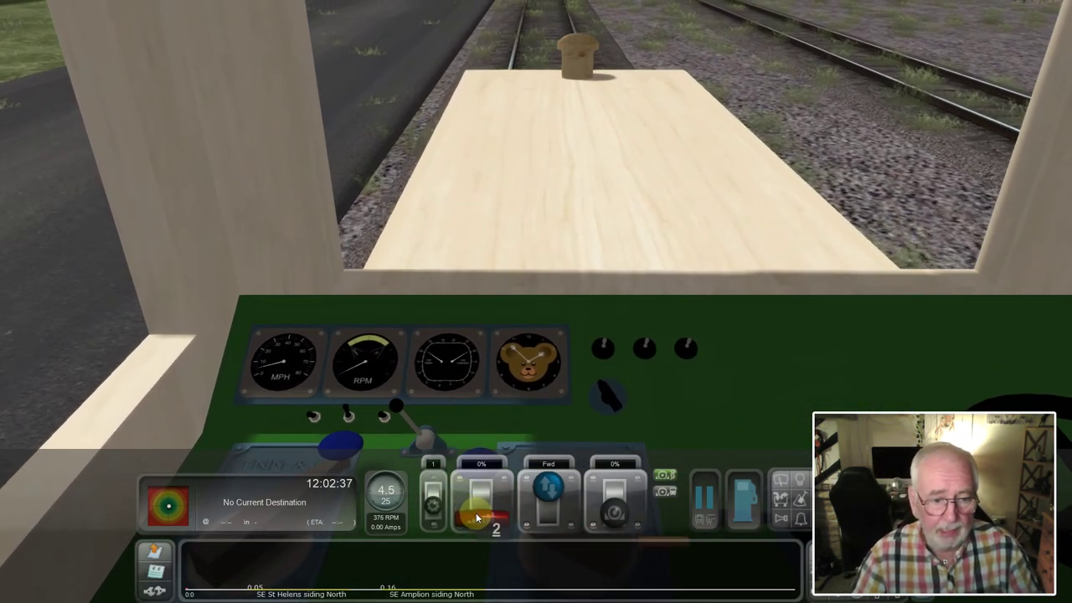
drag(473, 507, 473, 431)
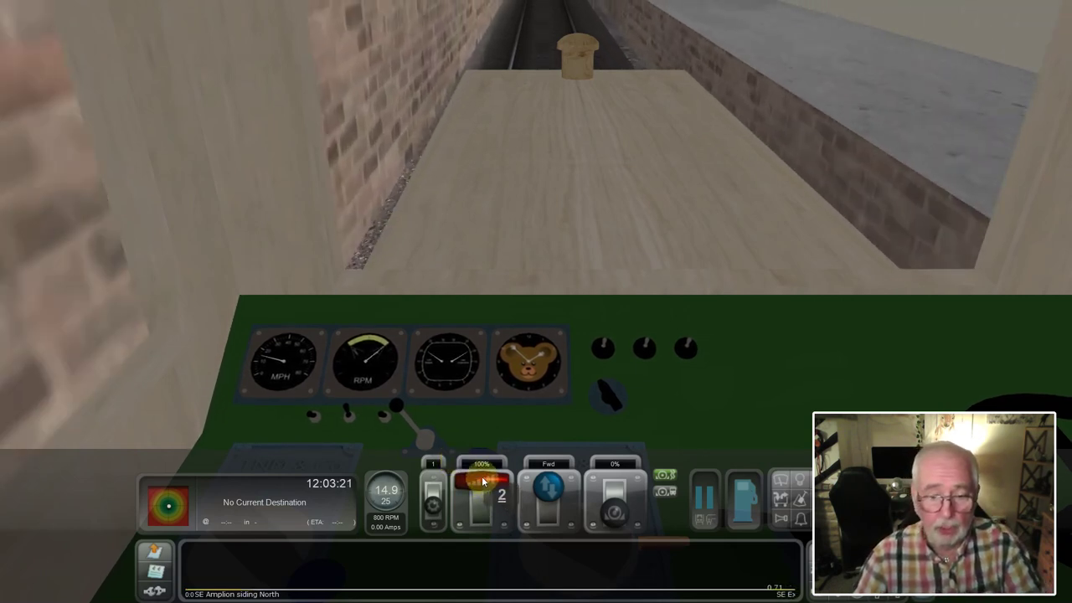
Step: Shut off power, shift into gear 2, then trim the throttle to 80% with D/A
drag(483, 481, 477, 528)
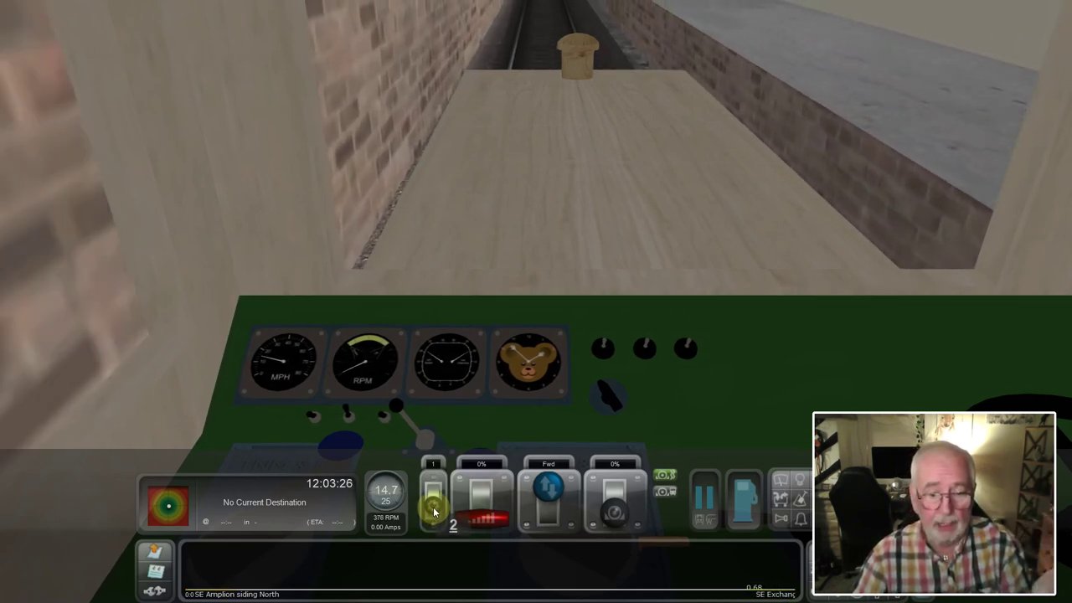
drag(434, 512, 474, 433)
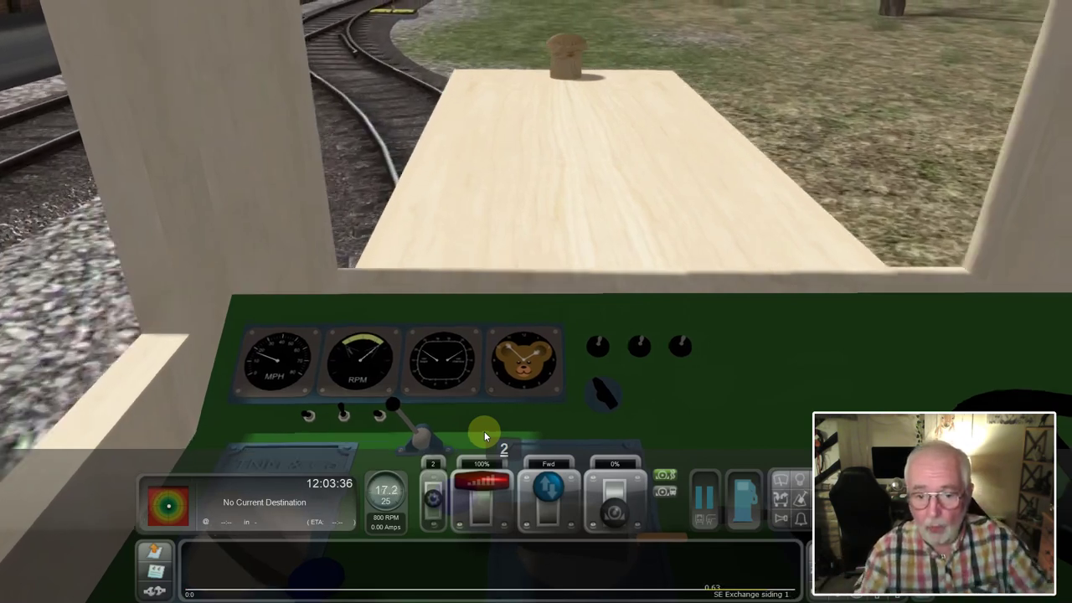
key(Down)
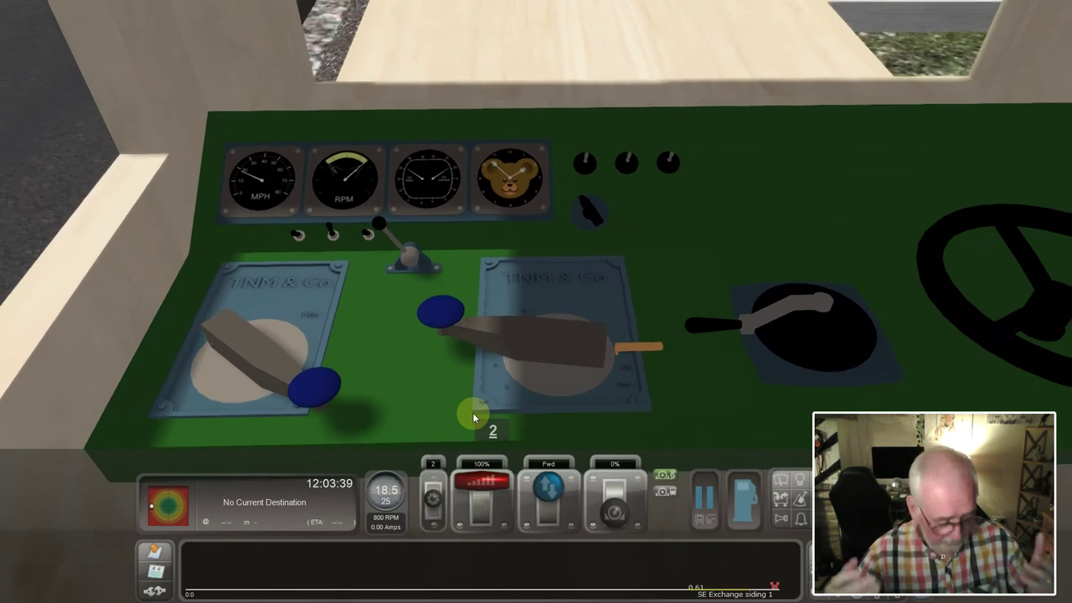
key(d)
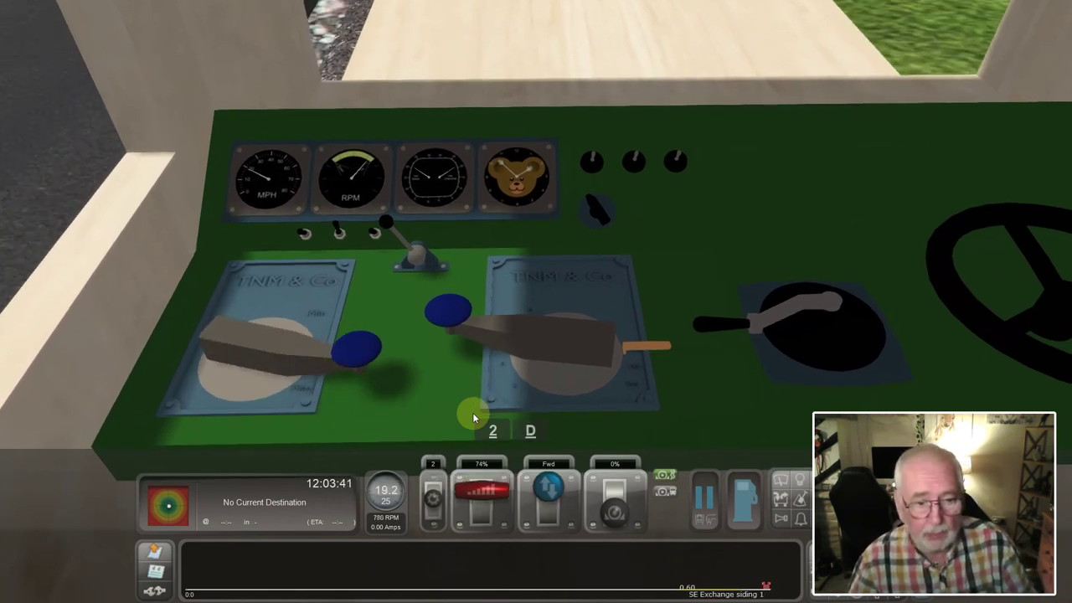
key(d)
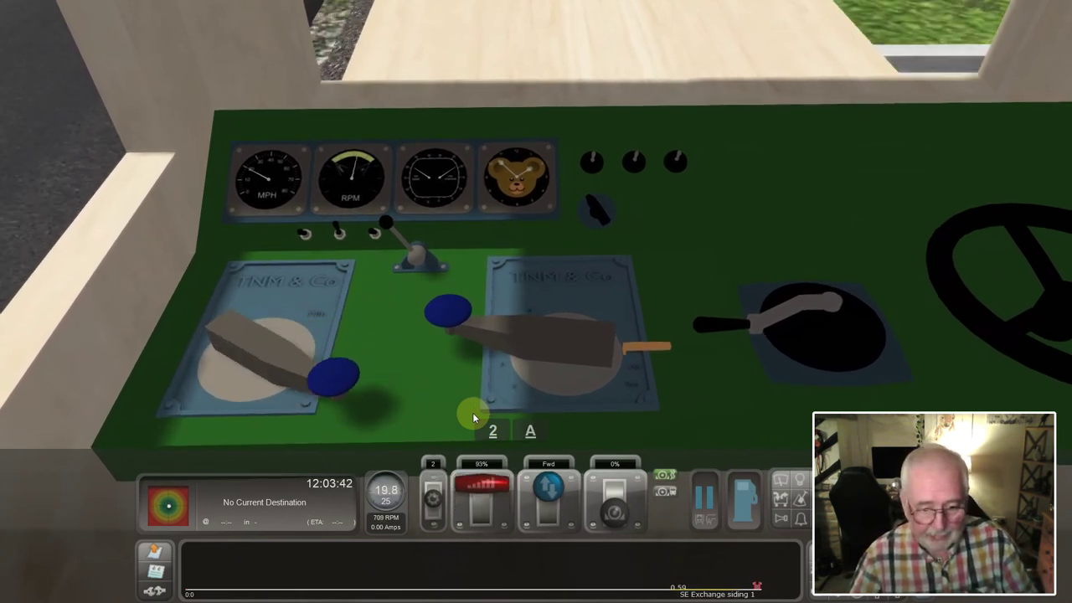
key(a)
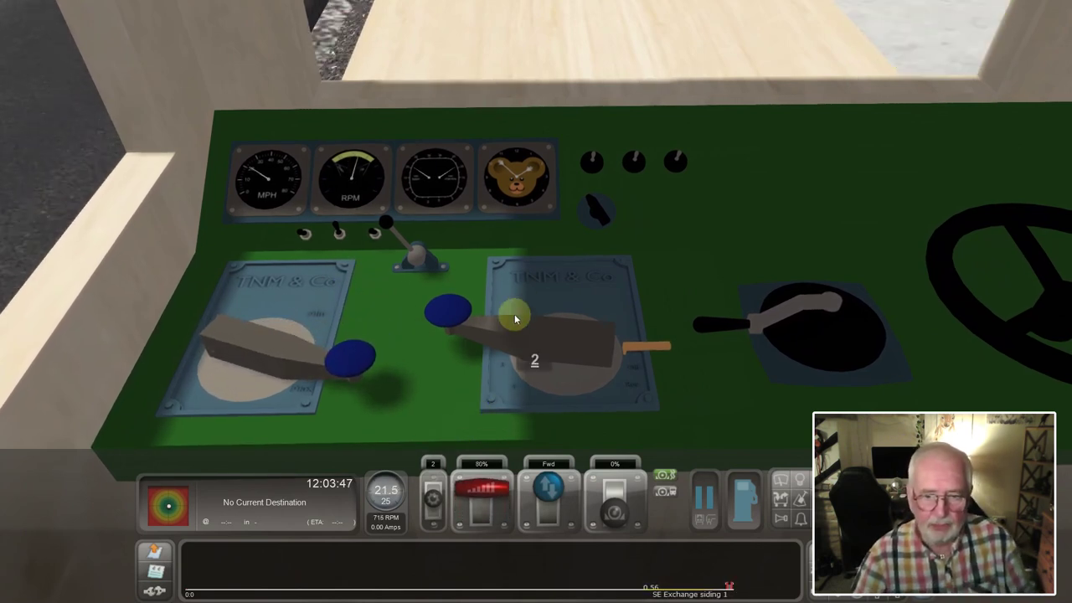
Step: Apply the train brake to Emergency at 95%, bringing the loco to 0 mph
click(603, 492)
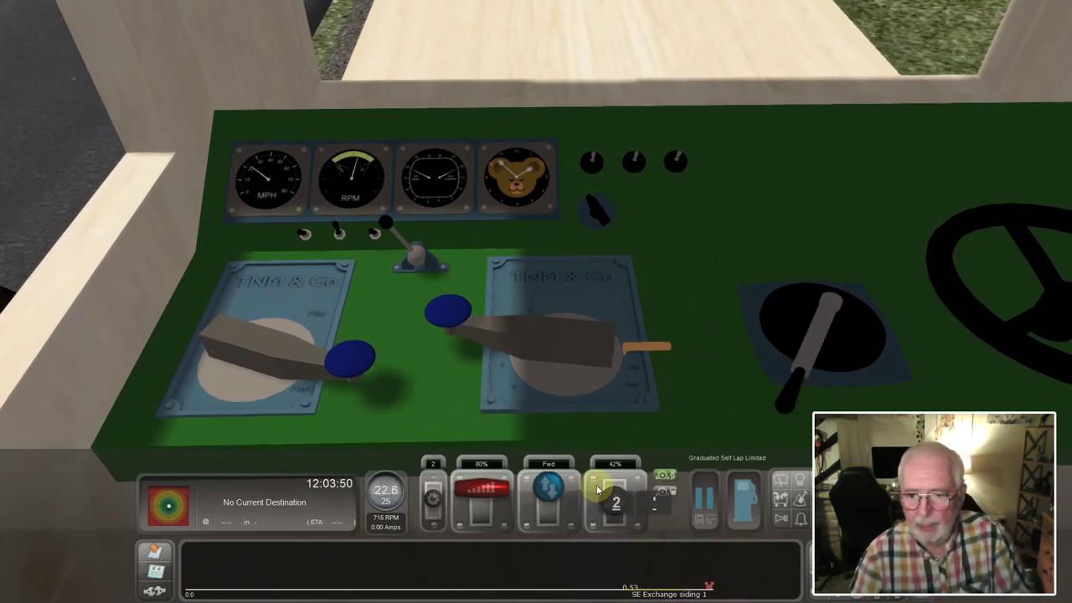
click(598, 489)
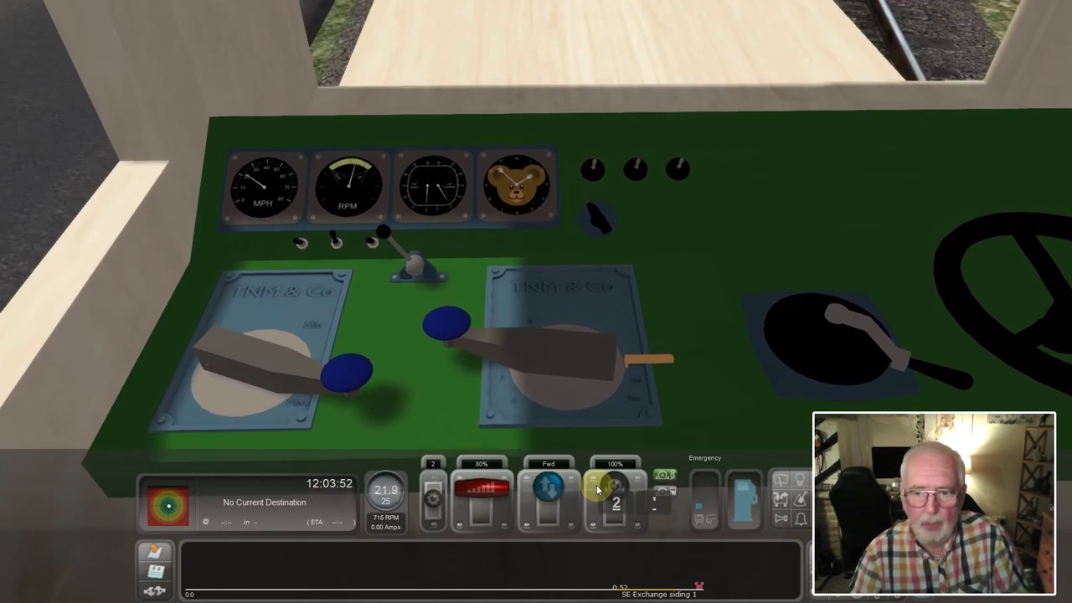
scroll(598, 490, down, 1)
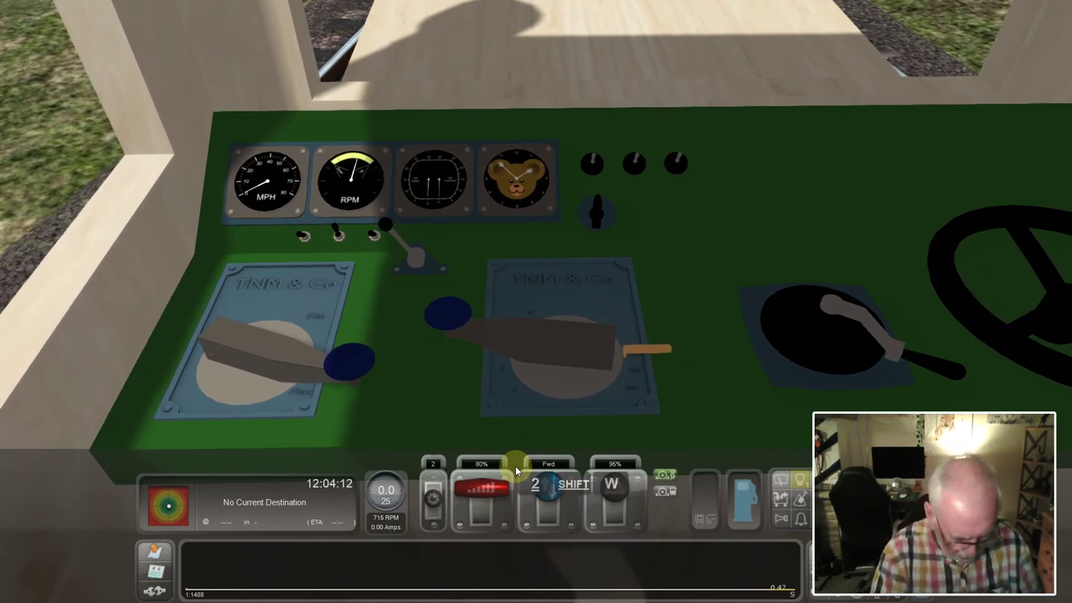
Step: Notch the gear lever down from 2 with W, E and Shift+E, then drag it upright to 0
key(w)
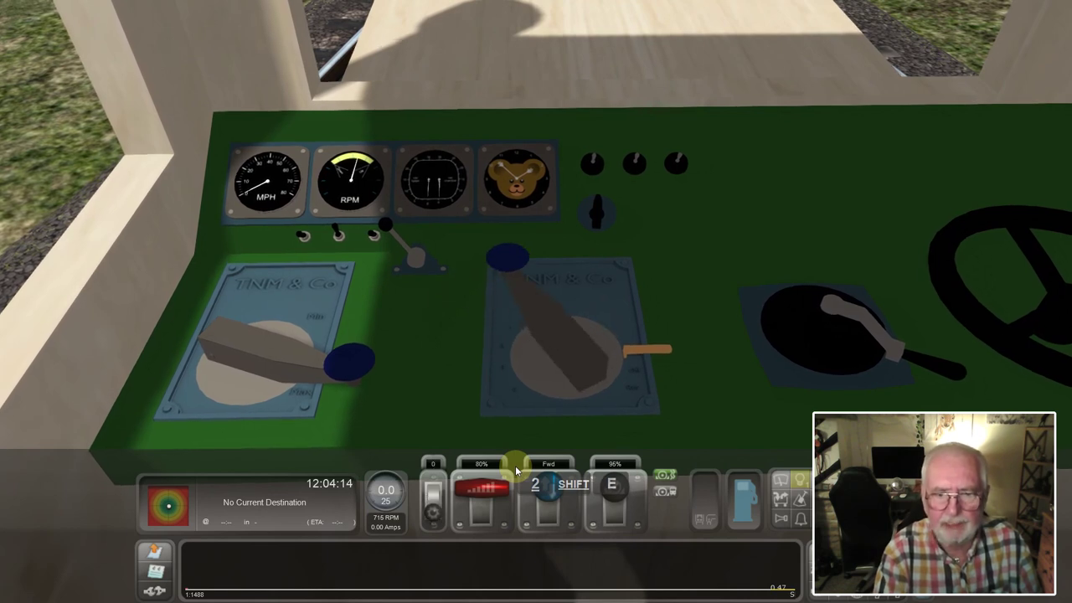
key(e)
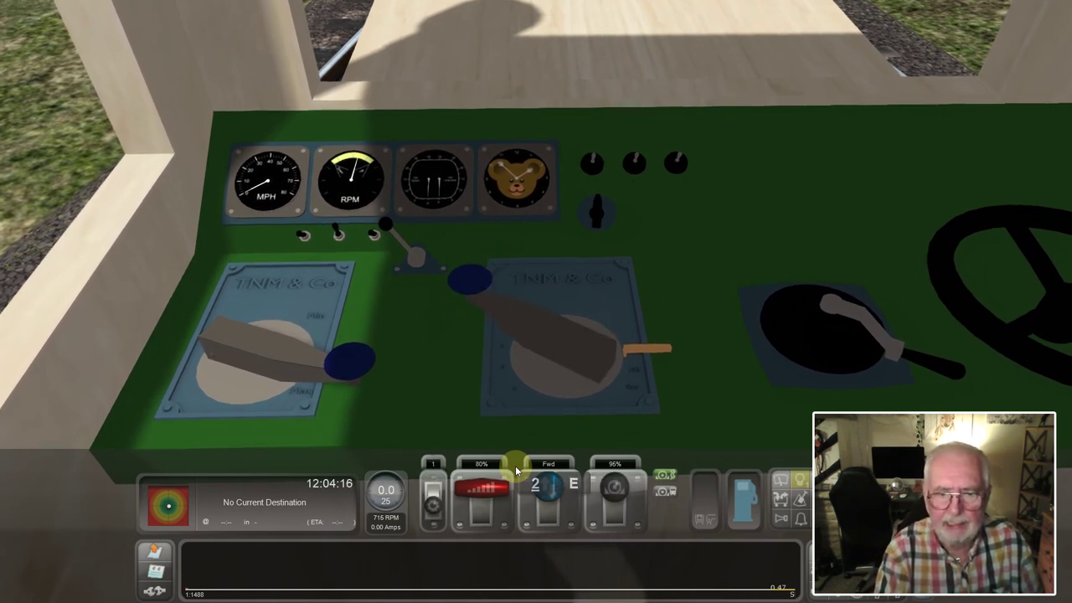
key(shift+e)
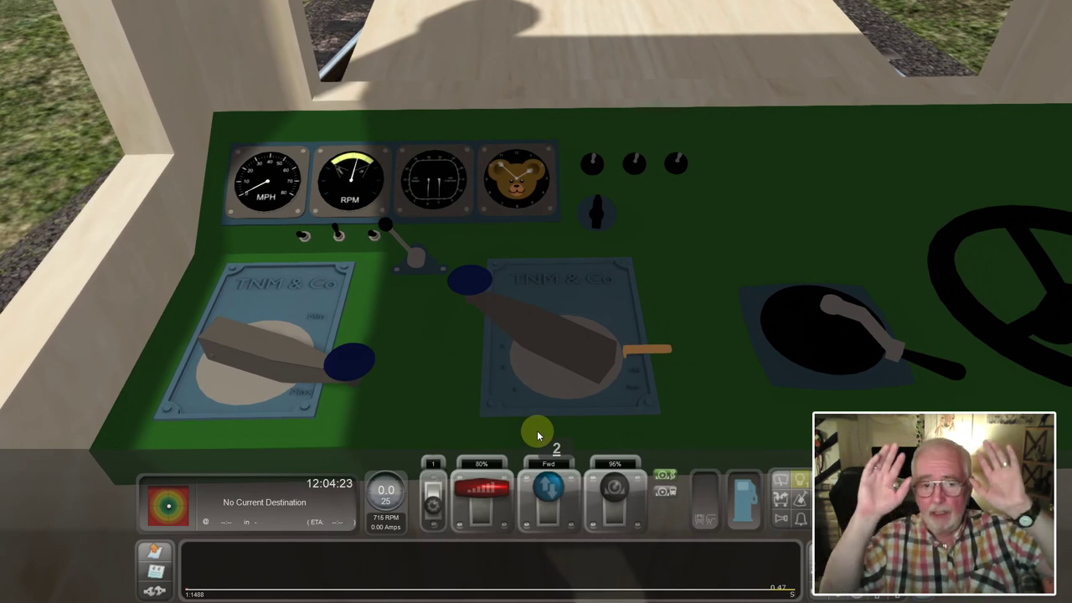
drag(490, 293, 445, 332)
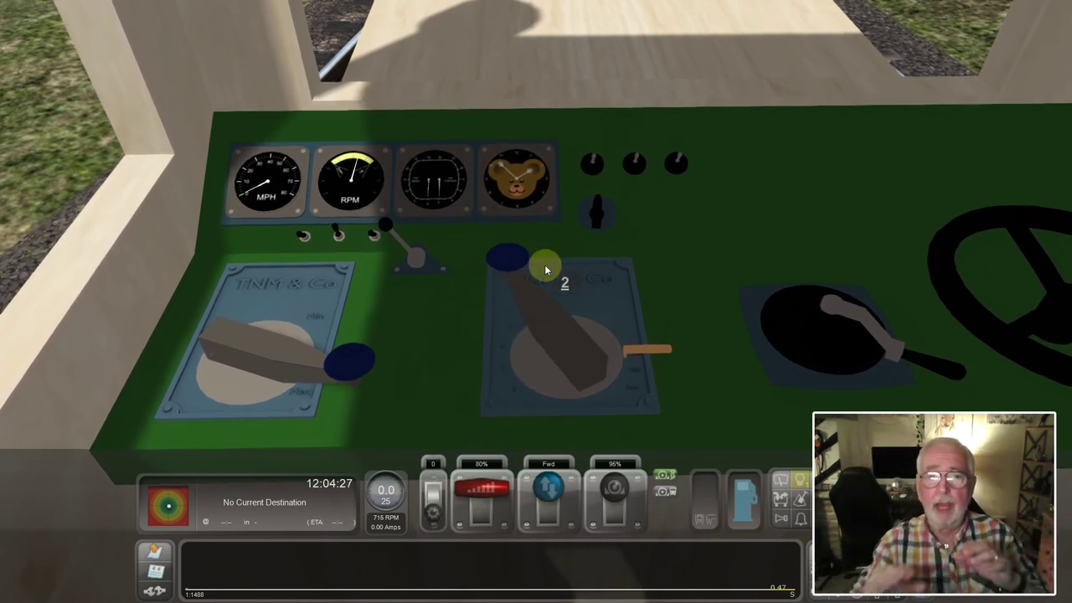